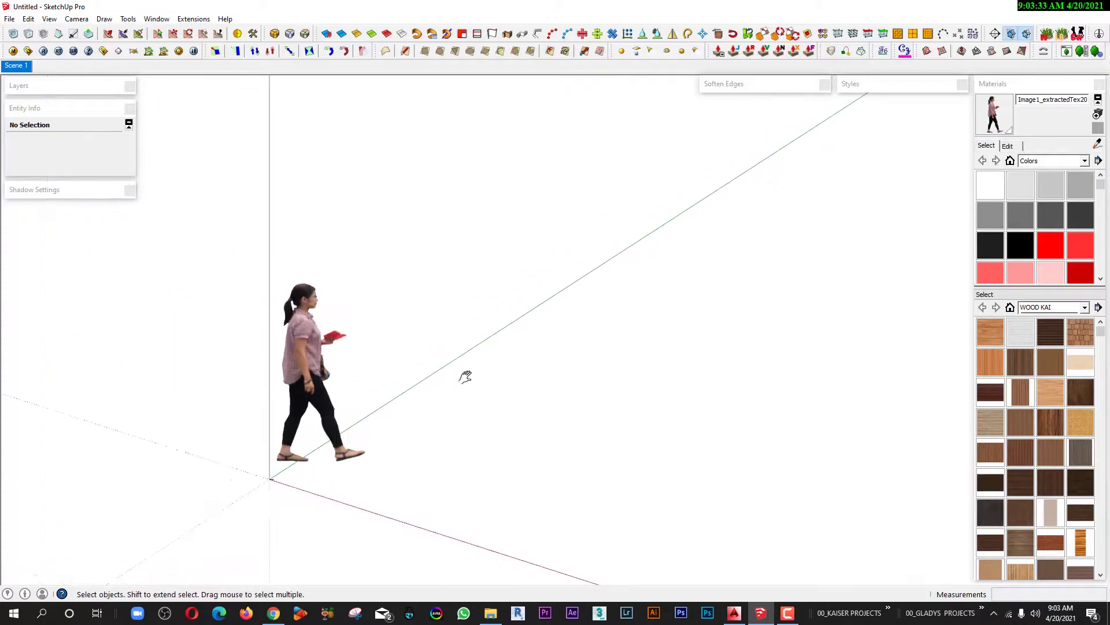
Draw a 10000 by 15000 rectangle starting at the origin.
{"action": "mouse_move", "coordinate": [464, 377]}
{"action": "middle_mouse_down"}
{"action": "mouse_move", "coordinate": [390, 372]}
{"action": "mouse_move", "coordinate": [383, 386]}
{"action": "middle_mouse_up"}
{"action": "key", "text": "r"}
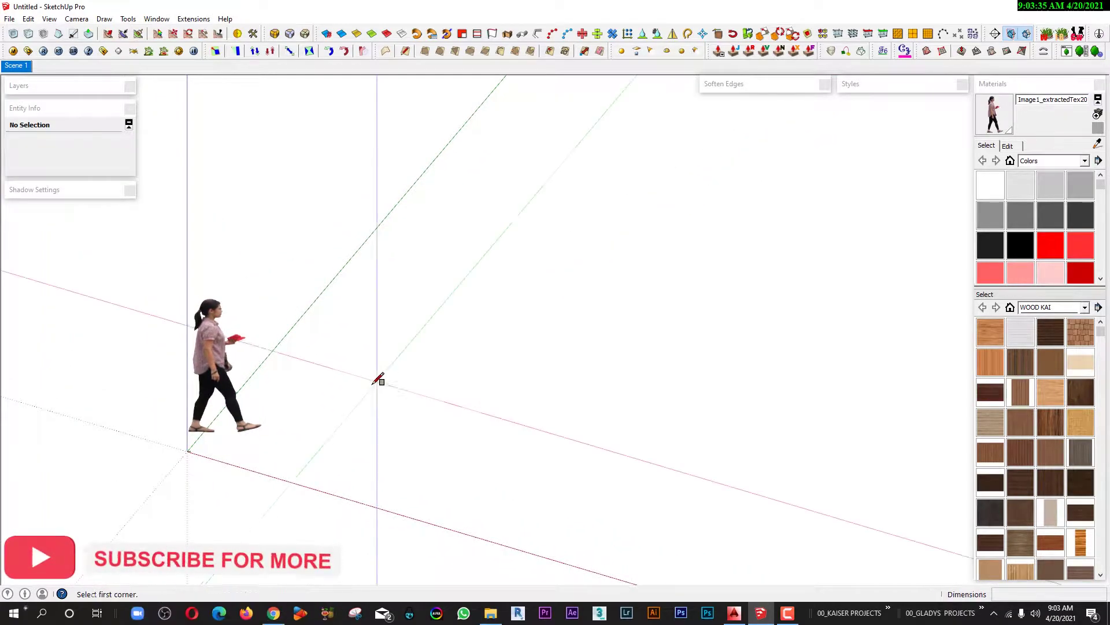
{"action": "left_click", "coordinate": [344, 415]}
{"action": "type", "text": "10000,15"}
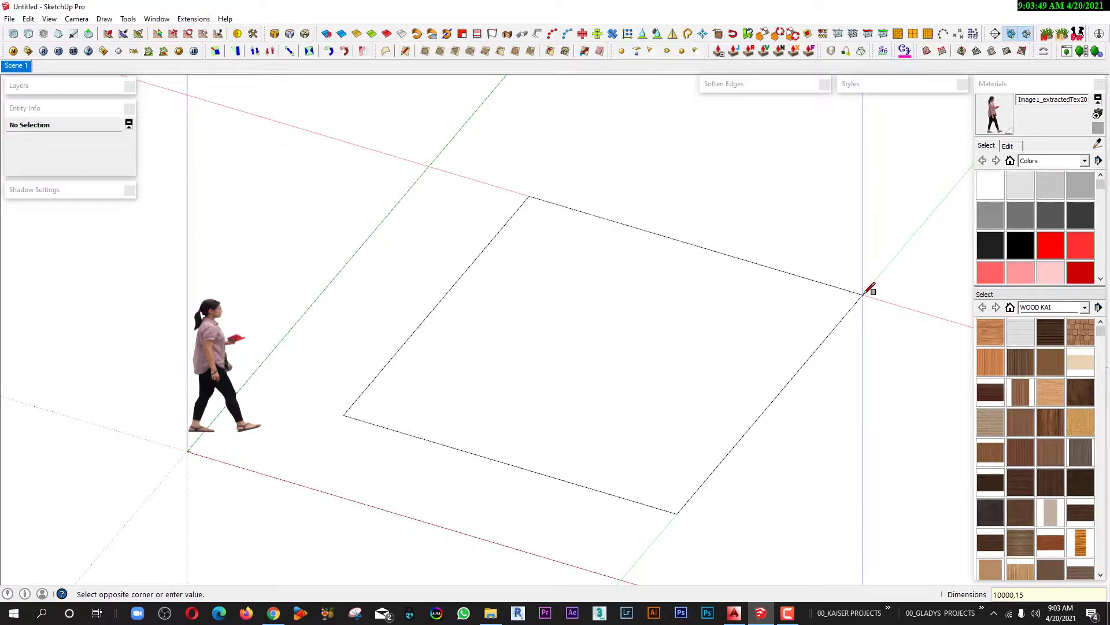
{"action": "type", "text": "000"}
{"action": "key", "text": "Return"}
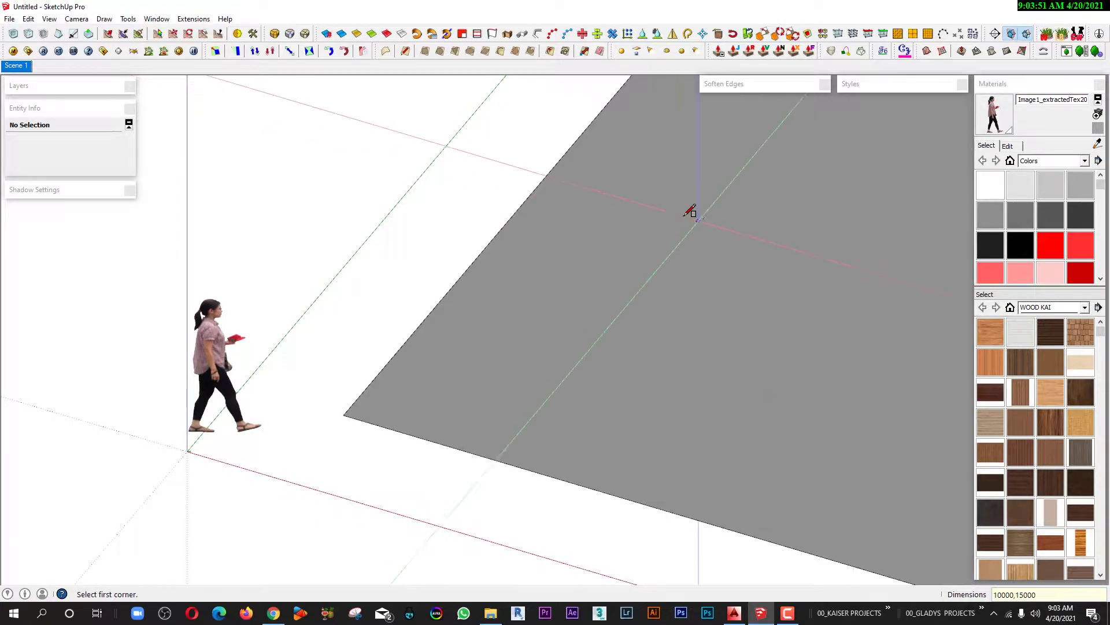
Zoom and orbit around the new floor rectangle to see it whole.
{"action": "scroll", "coordinate": [303, 279], "scroll_direction": "down", "scroll_amount": 5}
{"action": "scroll", "coordinate": [315, 289], "scroll_direction": "down", "scroll_amount": 3}
{"action": "middle_click_drag", "start_coordinate": [321, 292], "coordinate": [280, 258]}
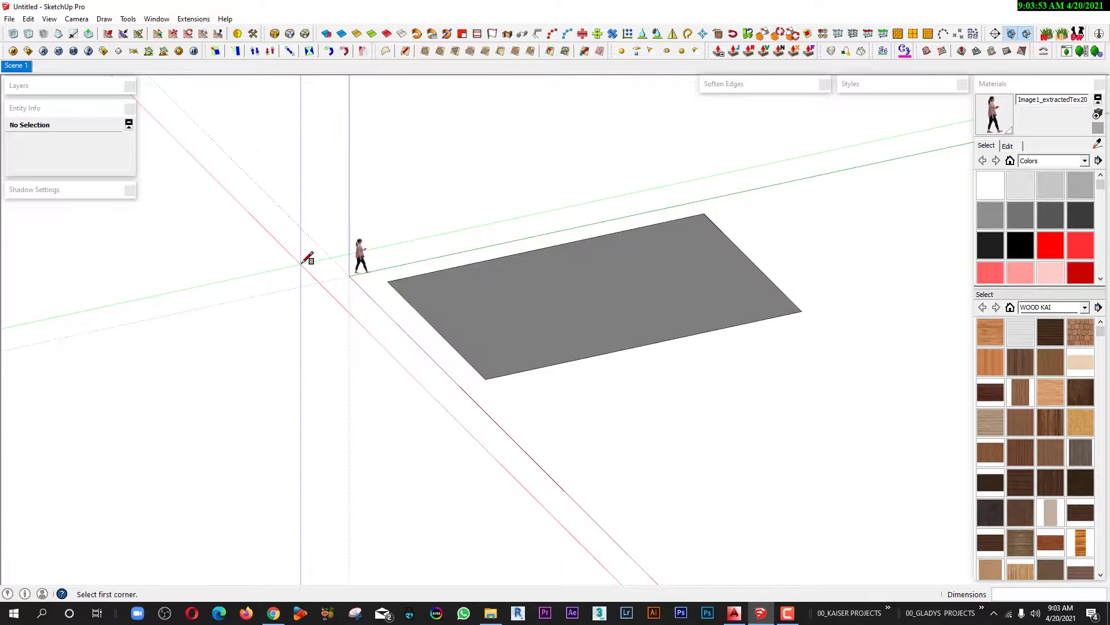
{"action": "scroll", "coordinate": [307, 259], "scroll_direction": "up", "scroll_amount": 5}
{"action": "scroll", "coordinate": [309, 257], "scroll_direction": "down", "scroll_amount": 5}
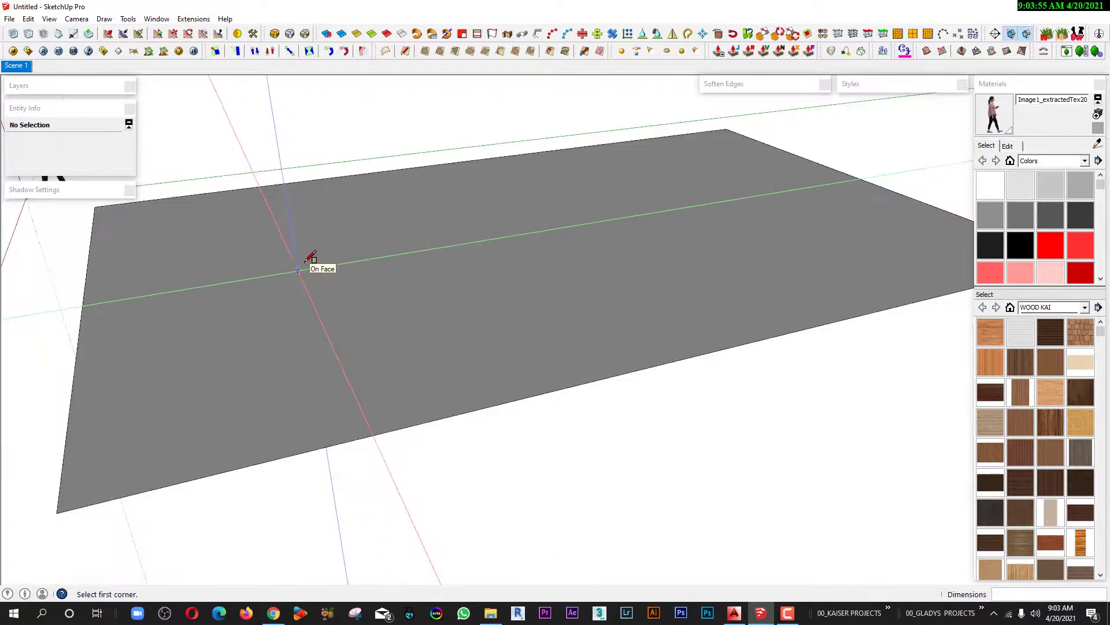
{"action": "mouse_move", "coordinate": [313, 258]}
{"action": "middle_mouse_down"}
{"action": "mouse_move", "coordinate": [426, 280]}
{"action": "mouse_move", "coordinate": [471, 253]}
{"action": "middle_mouse_up"}
{"action": "scroll", "coordinate": [627, 344], "scroll_direction": "down", "scroll_amount": 2}
{"action": "key", "text": "space"}
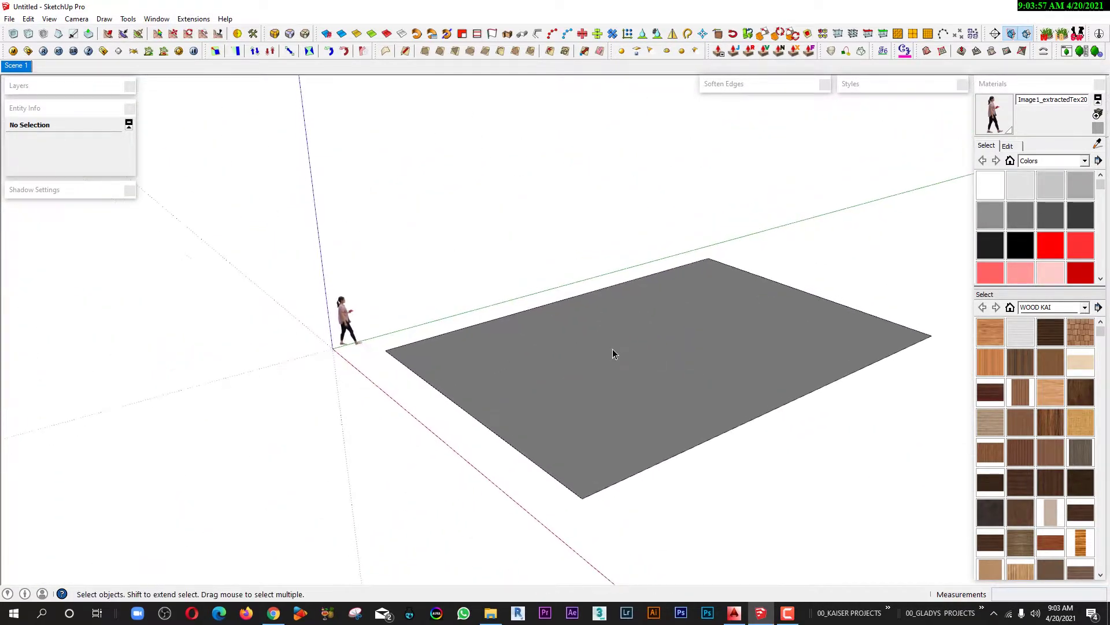
Push/pull the floor rectangle up to the typed wall height as a solid box.
{"action": "left_click", "coordinate": [613, 353]}
{"action": "key", "text": "p"}
{"action": "left_click", "coordinate": [622, 359]}
{"action": "type", "text": "300"}
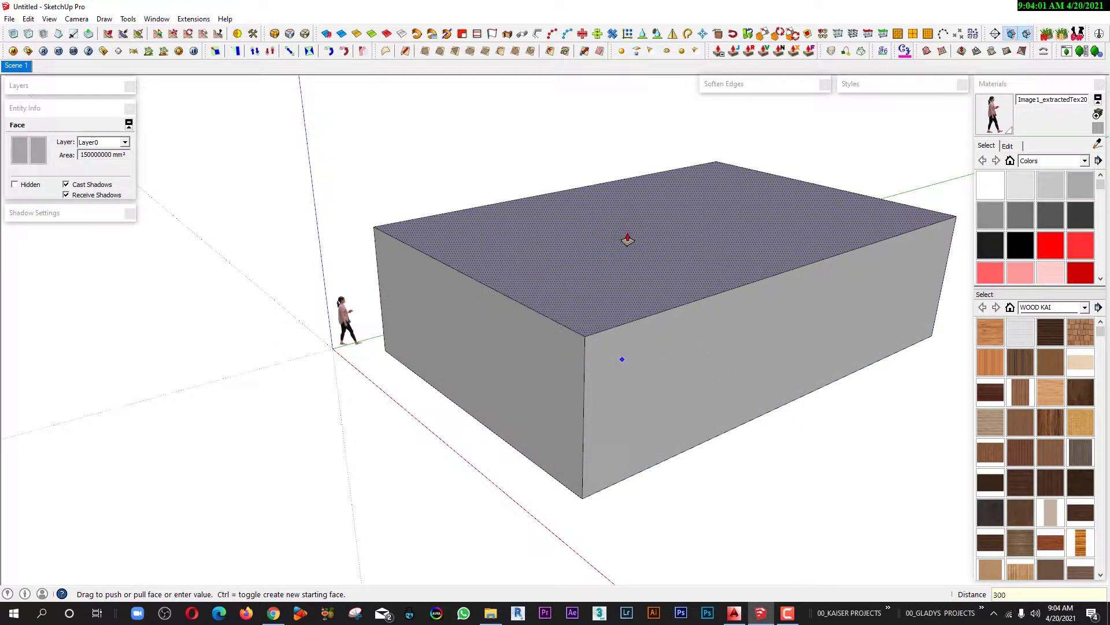
{"action": "key", "text": "Return"}
{"action": "key", "text": "space"}
Group the whole box, select its top face inside, then exit the group.
{"action": "triple_click", "coordinate": [618, 295]}
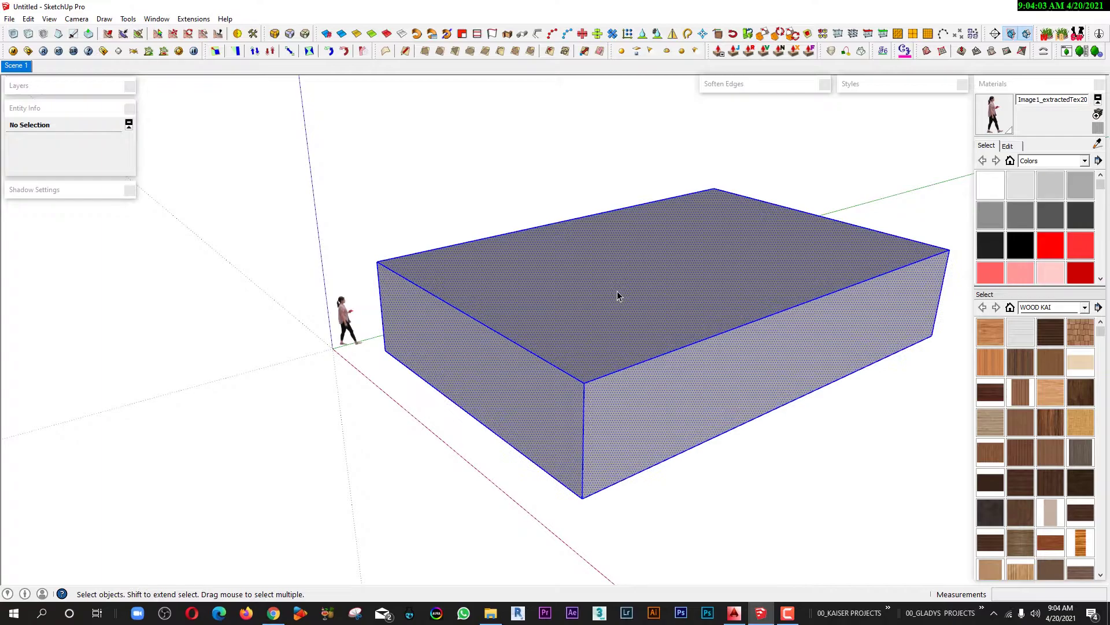
{"action": "key", "text": "ctrl+g"}
{"action": "double_click", "coordinate": [616, 291]}
{"action": "left_click", "coordinate": [634, 277]}
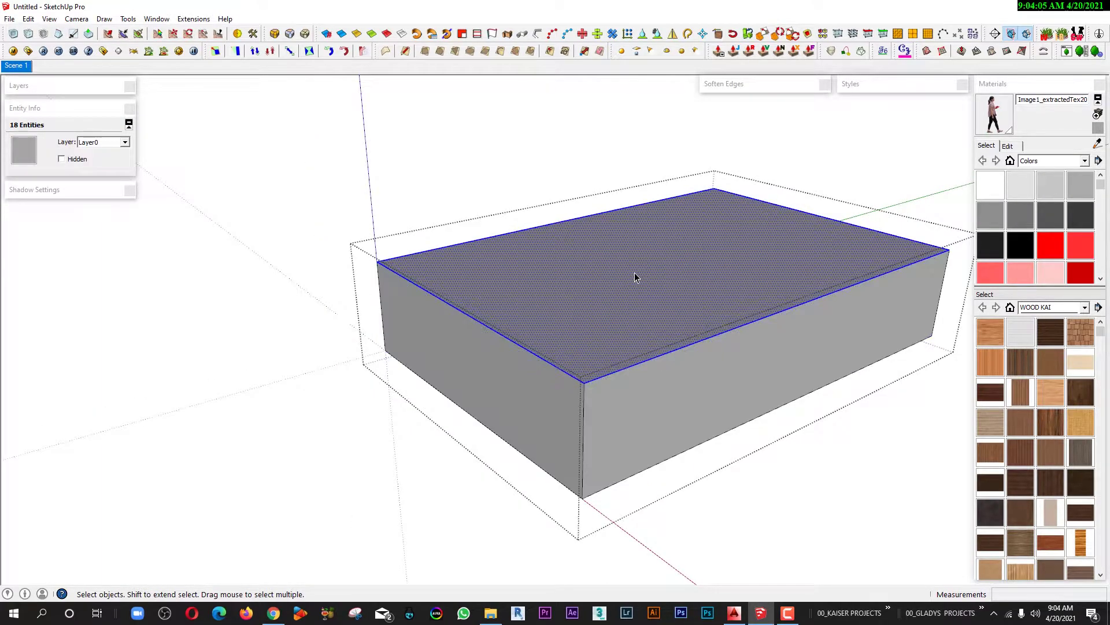
{"action": "left_click", "coordinate": [321, 475]}
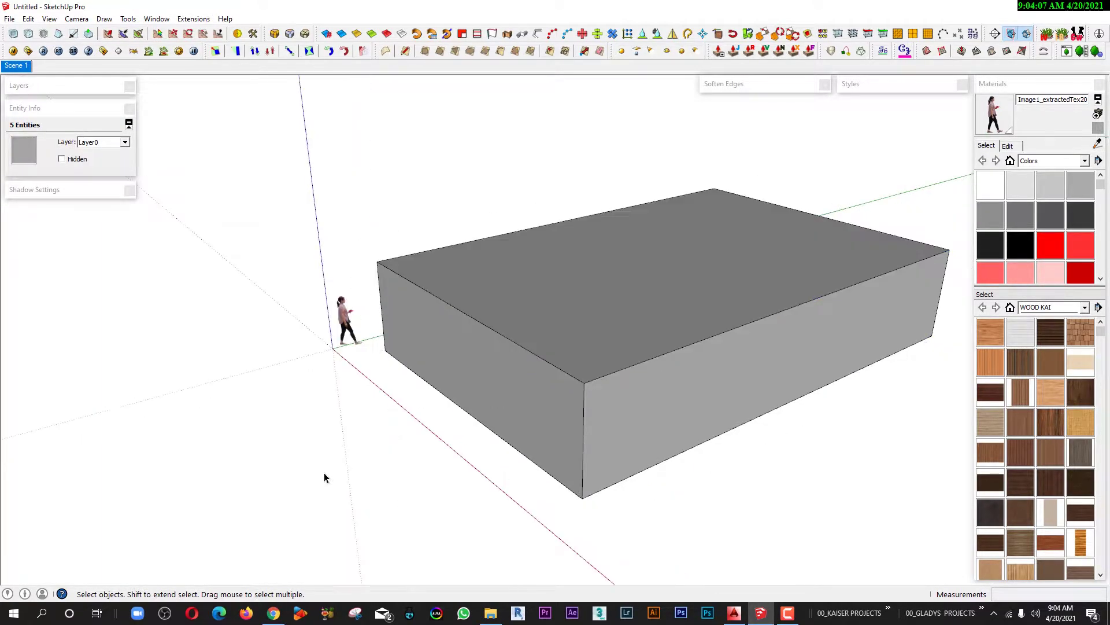
Offset the box's top face outline outward by 1000 to form a ledge.
{"action": "left_click", "coordinate": [446, 258]}
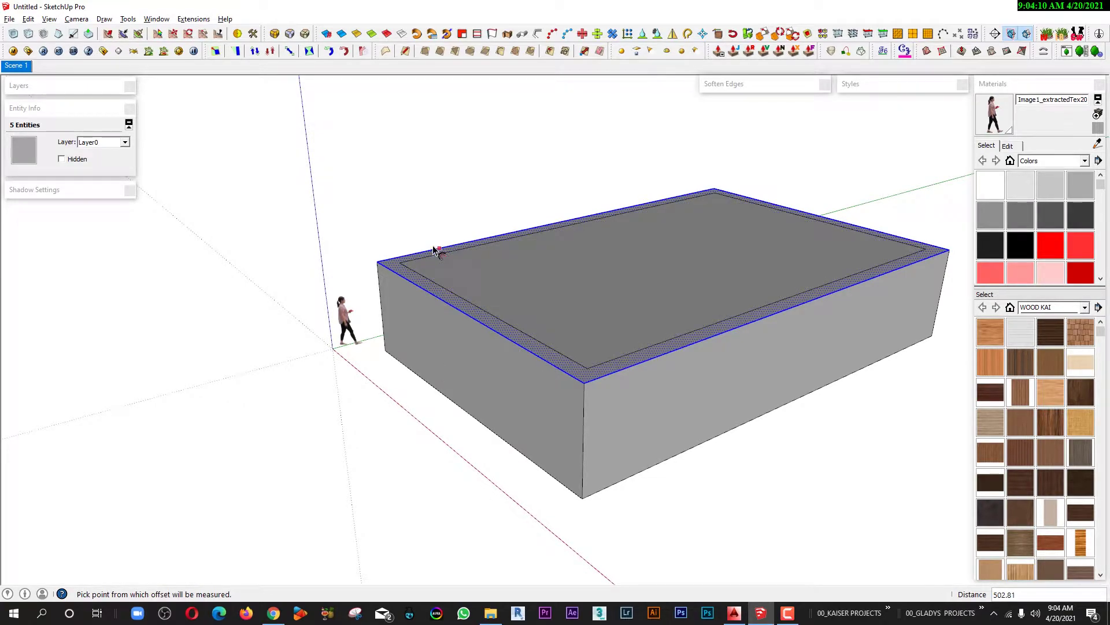
{"action": "left_click", "coordinate": [438, 306]}
{"action": "type", "text": "1000"}
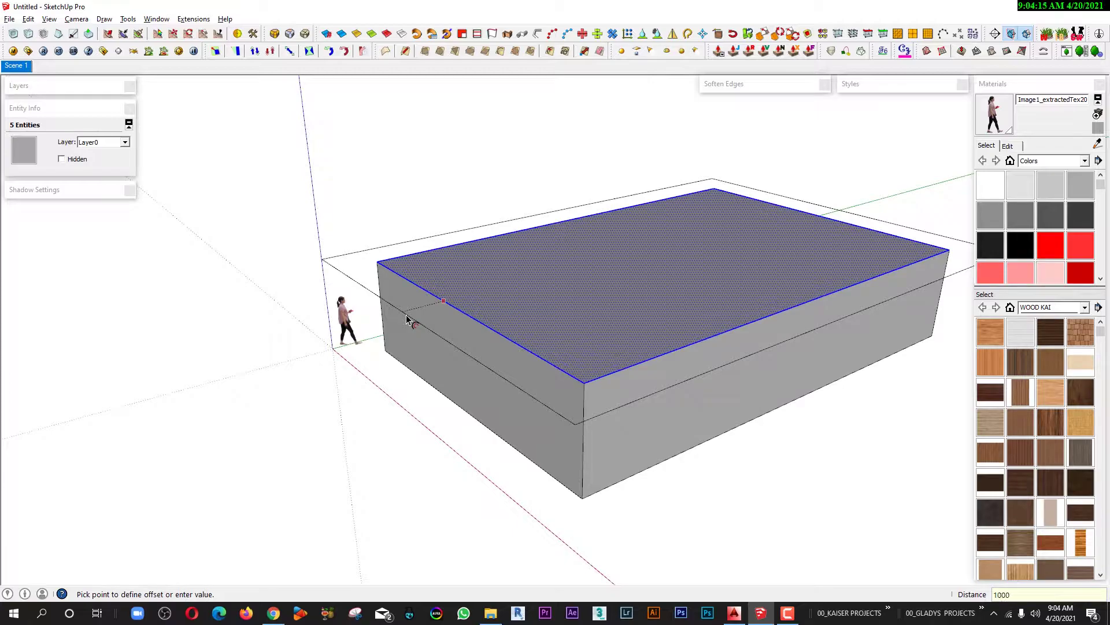
{"action": "key", "text": "Return"}
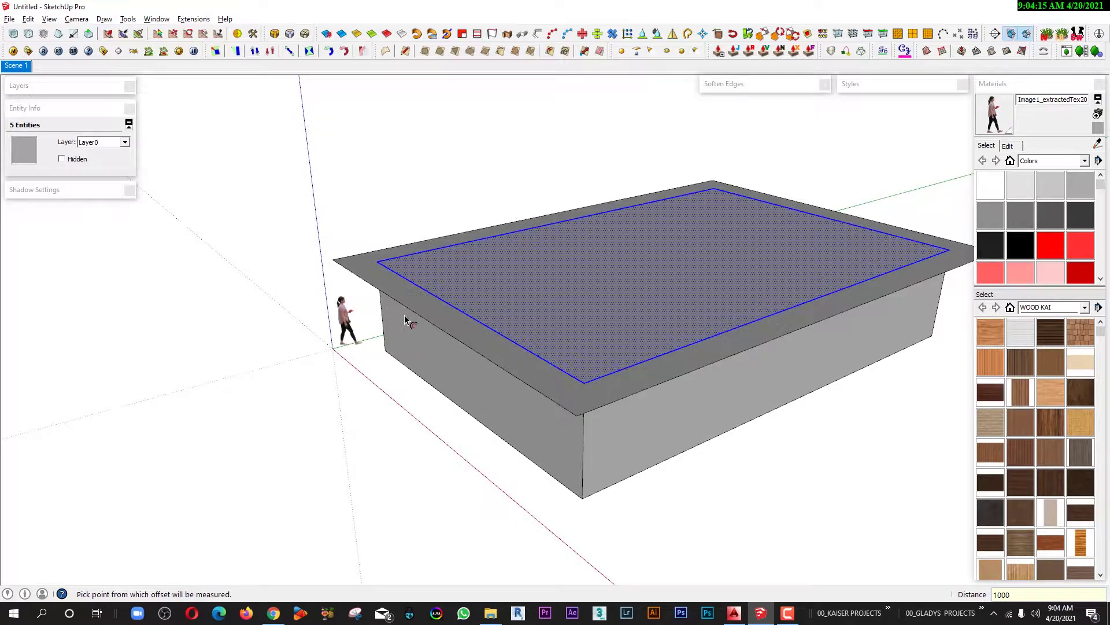
{"action": "key", "text": "space"}
{"action": "middle_click_drag", "start_coordinate": [402, 323], "coordinate": [487, 340]}
{"action": "left_click", "coordinate": [528, 290]}
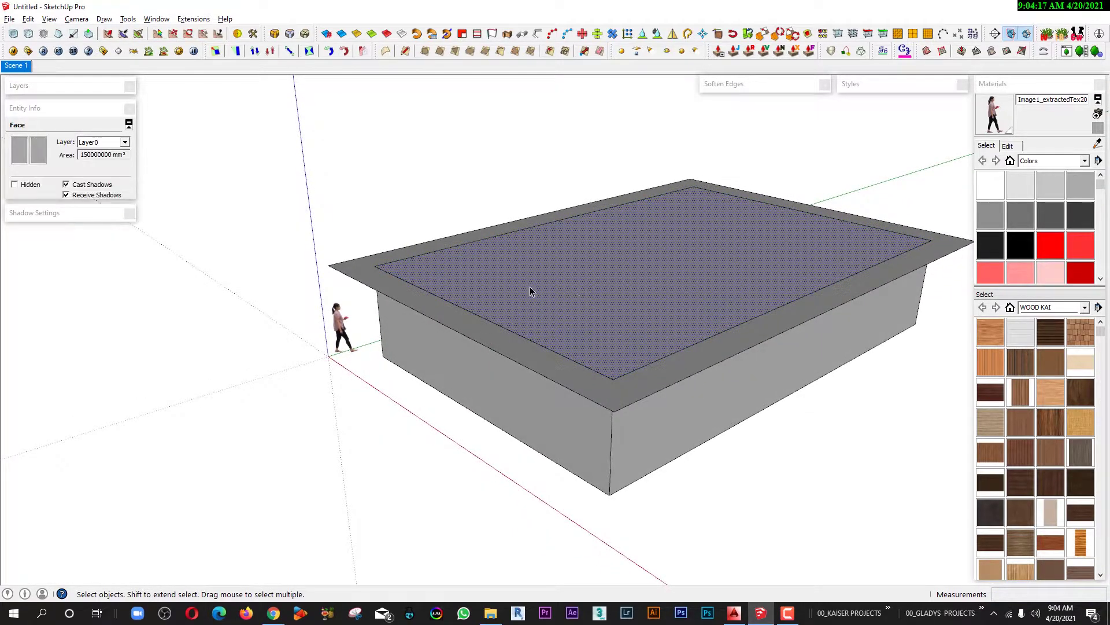
Push/pull the overhang ledge up 30 into a slab and view the result.
{"action": "double_click", "coordinate": [376, 287]}
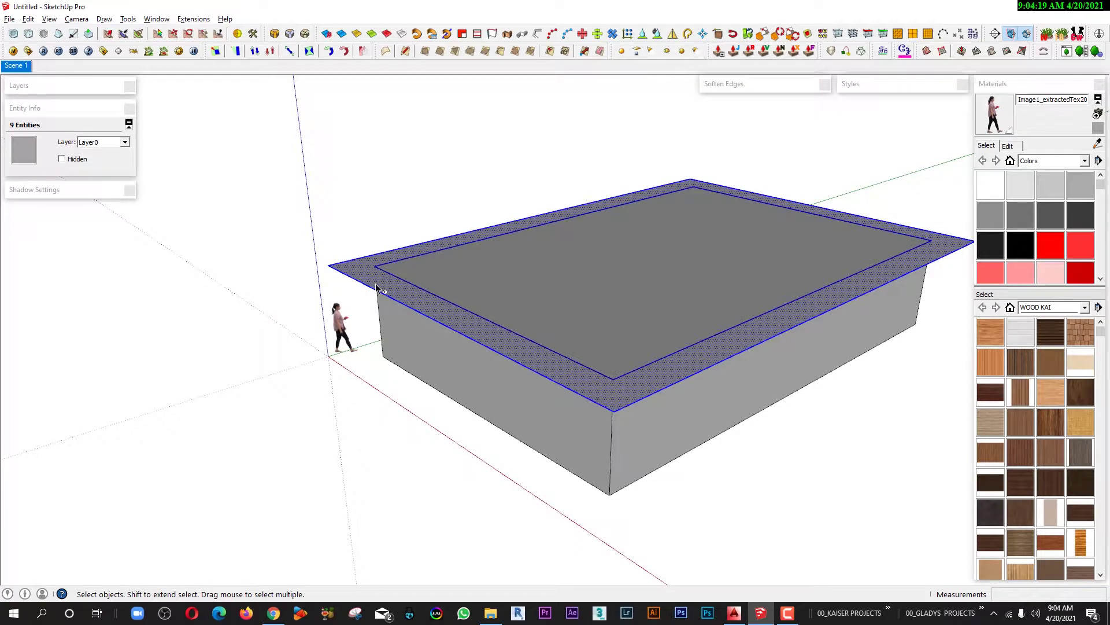
{"action": "double_click", "coordinate": [376, 286]}
{"action": "key", "text": "p"}
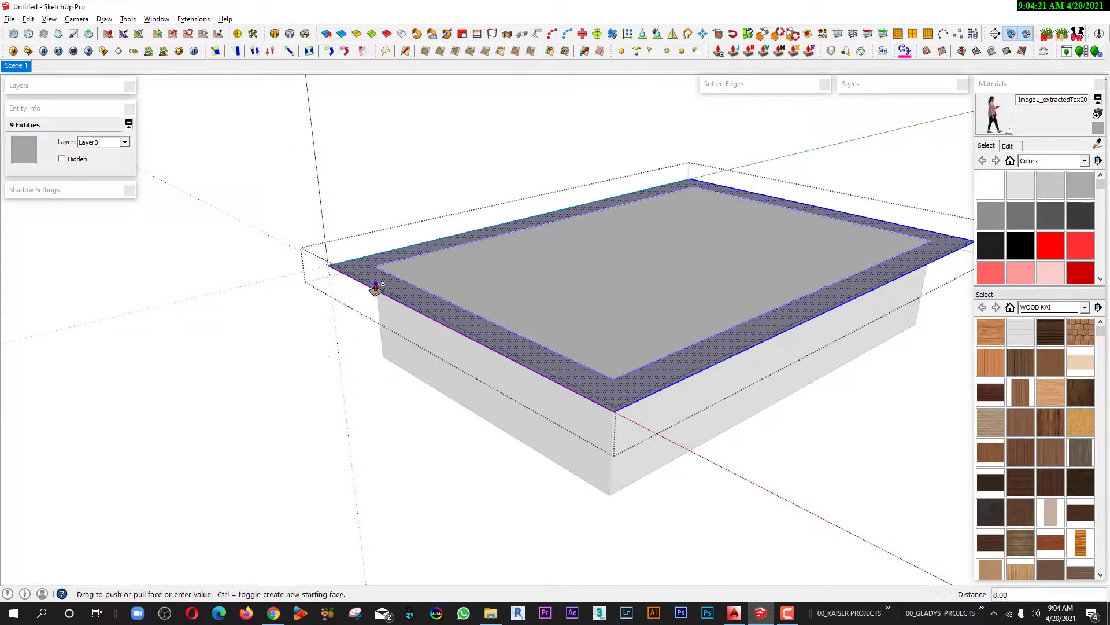
{"action": "left_click_drag", "start_coordinate": [376, 288], "coordinate": [377, 278]}
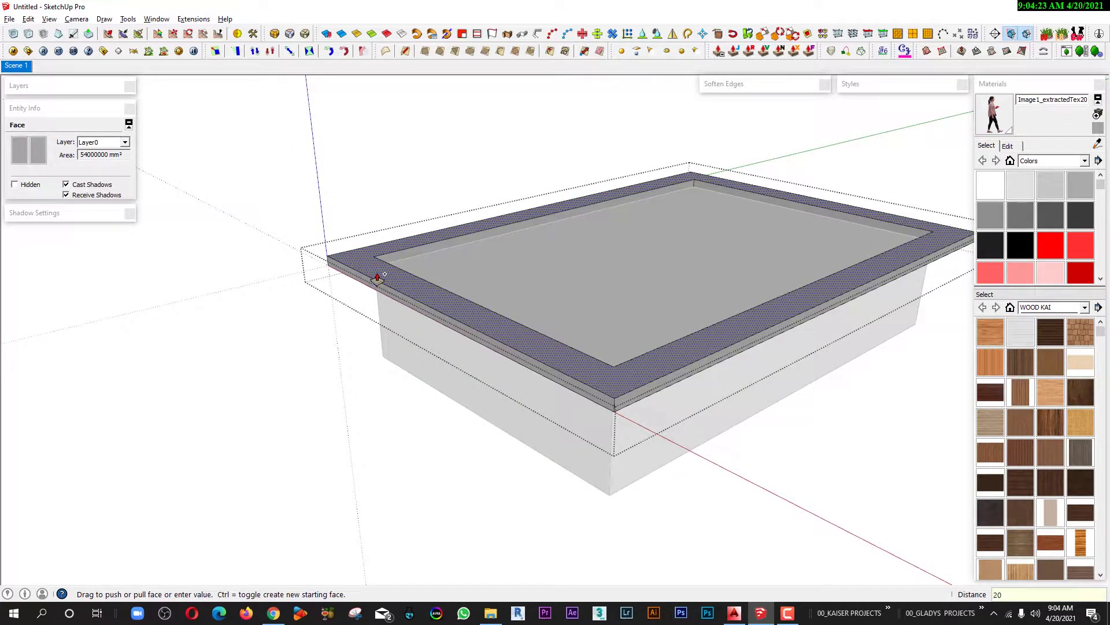
{"action": "key", "text": "Return"}
{"action": "key", "text": "space"}
{"action": "left_click", "coordinate": [374, 165]}
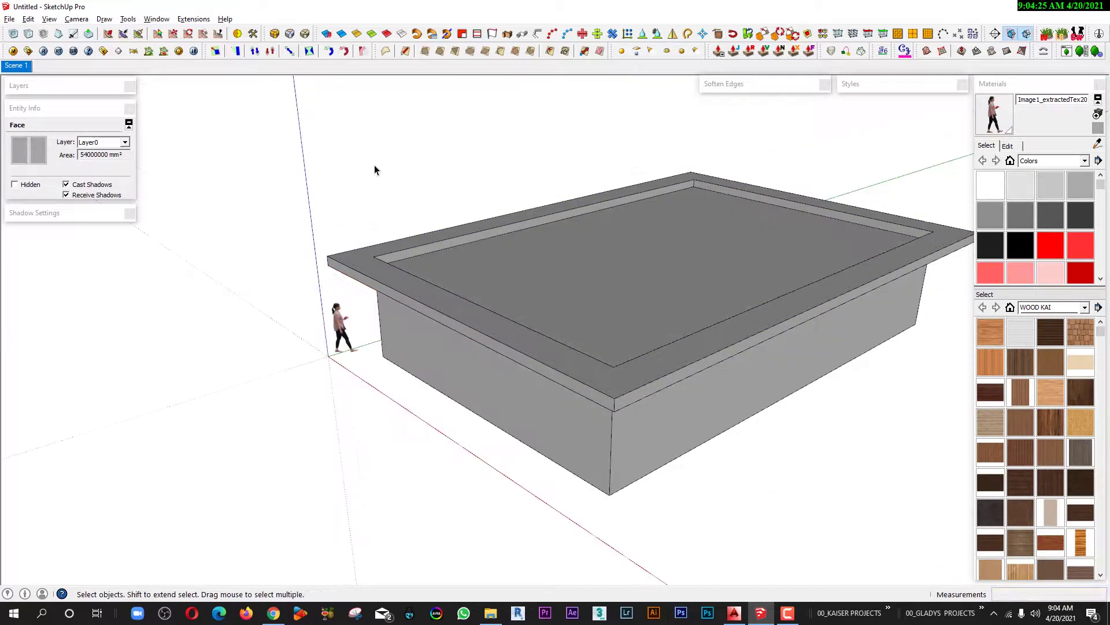
{"action": "mouse_move", "coordinate": [374, 165]}
{"action": "middle_mouse_down"}
{"action": "mouse_move", "coordinate": [406, 178]}
{"action": "mouse_move", "coordinate": [438, 231]}
{"action": "mouse_move", "coordinate": [342, 212]}
{"action": "mouse_move", "coordinate": [471, 317]}
{"action": "mouse_move", "coordinate": [522, 283]}
{"action": "mouse_move", "coordinate": [592, 280]}
{"action": "mouse_move", "coordinate": [614, 253]}
{"action": "mouse_move", "coordinate": [557, 277]}
{"action": "mouse_move", "coordinate": [486, 337]}
{"action": "mouse_move", "coordinate": [780, 168]}
{"action": "mouse_move", "coordinate": [770, 218]}
{"action": "middle_mouse_up"}
{"action": "scroll", "coordinate": [654, 235], "scroll_direction": "up", "scroll_amount": 2}
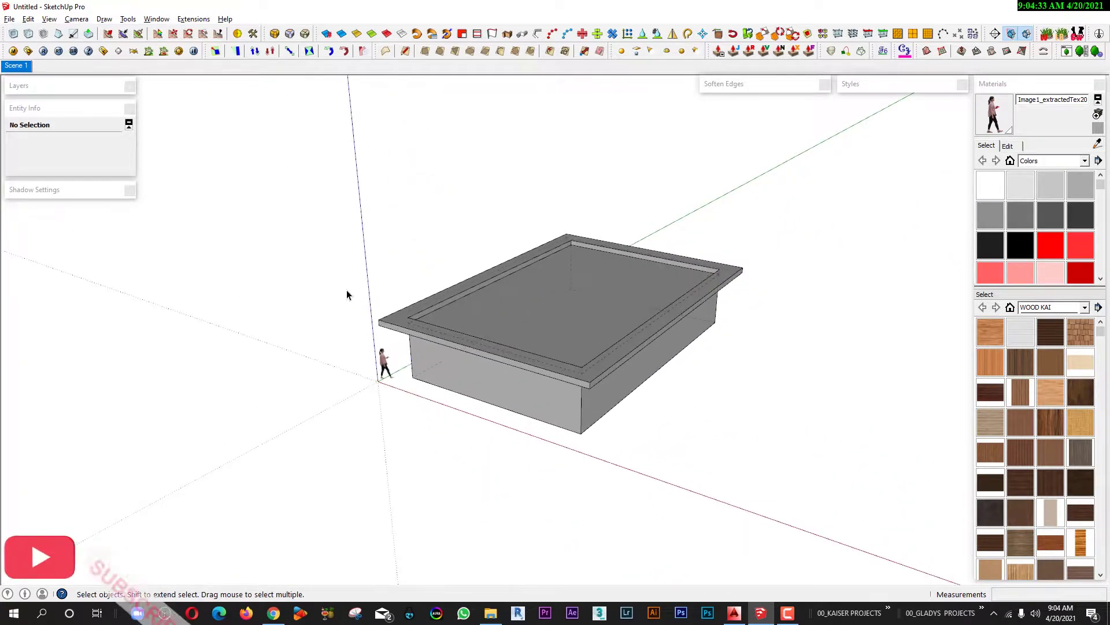
Draw a rectangle across the slab top and select its face.
{"action": "key", "text": "r"}
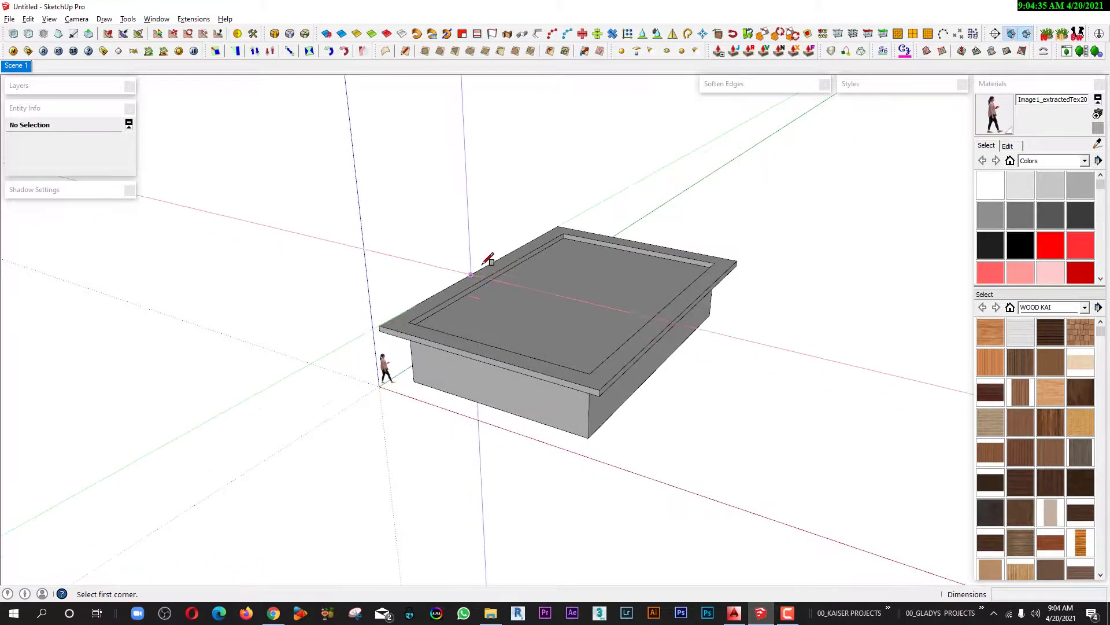
{"action": "left_click", "coordinate": [558, 226]}
{"action": "left_click", "coordinate": [601, 388]}
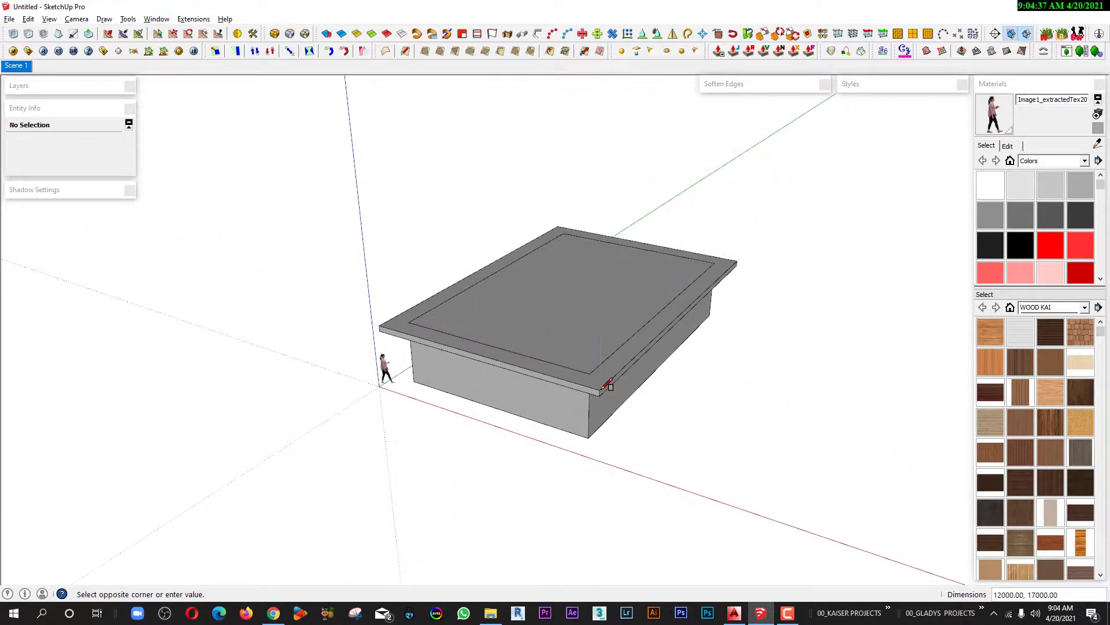
{"action": "middle_click_drag", "start_coordinate": [602, 388], "coordinate": [347, 384]}
{"action": "key", "text": "space"}
{"action": "left_click", "coordinate": [504, 305]}
{"action": "middle_click_drag", "start_coordinate": [505, 306], "coordinate": [752, 371]}
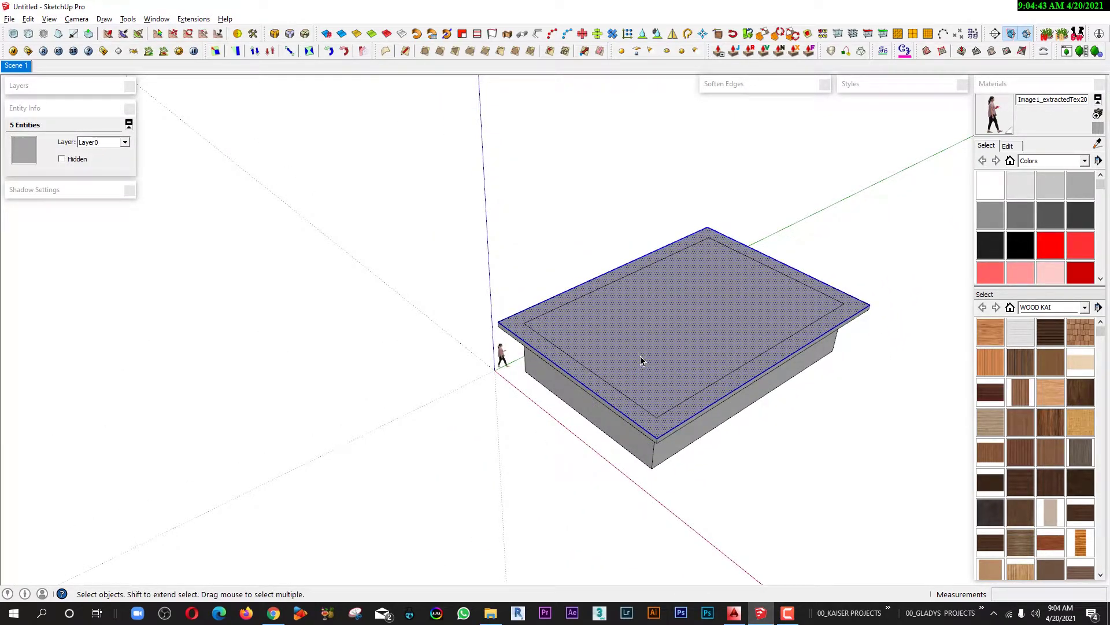
Place a guide line along the slab's top-left edge with the Tape Measure.
{"action": "key", "text": "t"}
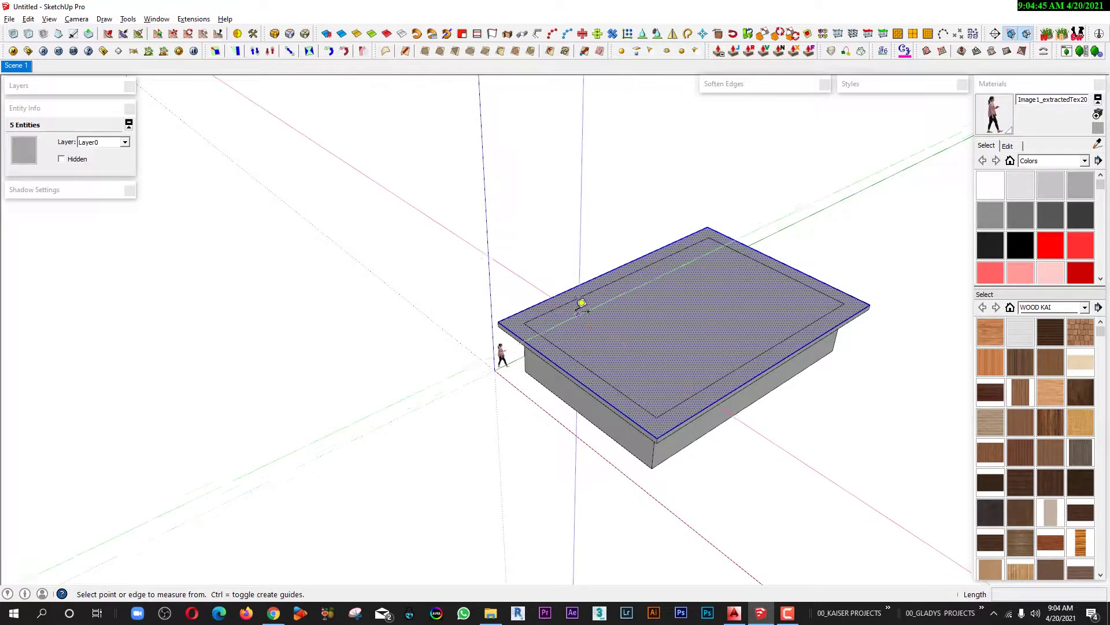
{"action": "left_click", "coordinate": [580, 289]}
{"action": "left_click", "coordinate": [508, 321]}
{"action": "key", "text": "space"}
{"action": "left_click", "coordinate": [414, 374]}
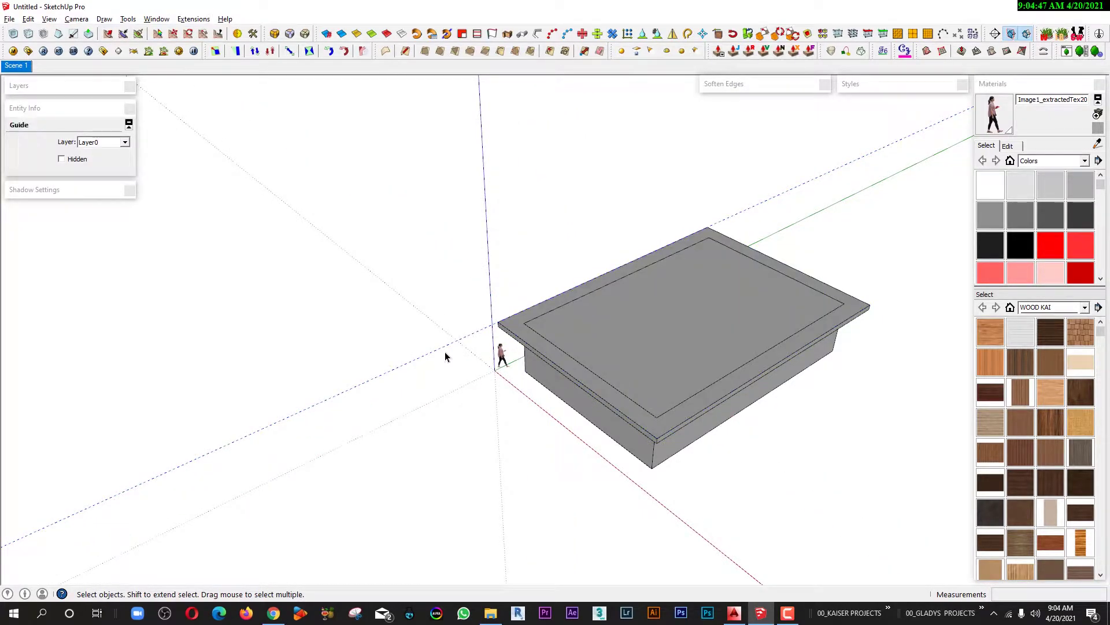
Rotate the guide line 45 degrees about the slab's top-left corner.
{"action": "key", "text": "q"}
{"action": "left_click_drag", "start_coordinate": [498, 322], "coordinate": [553, 297]}
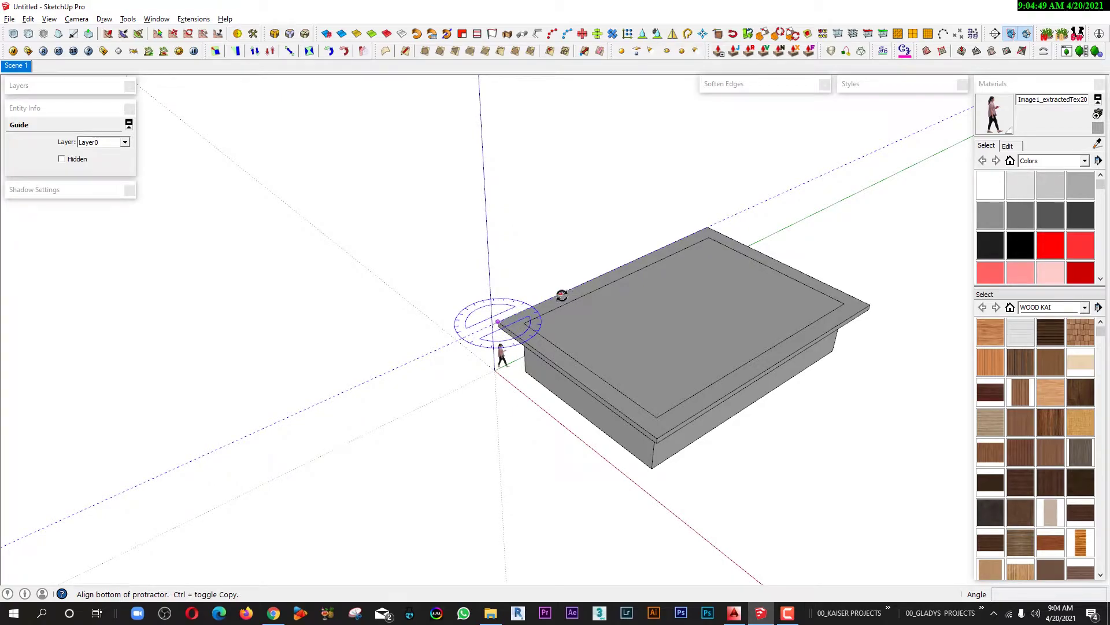
{"action": "left_click", "coordinate": [561, 295]}
{"action": "type", "text": "45"}
{"action": "left_click", "coordinate": [606, 340]}
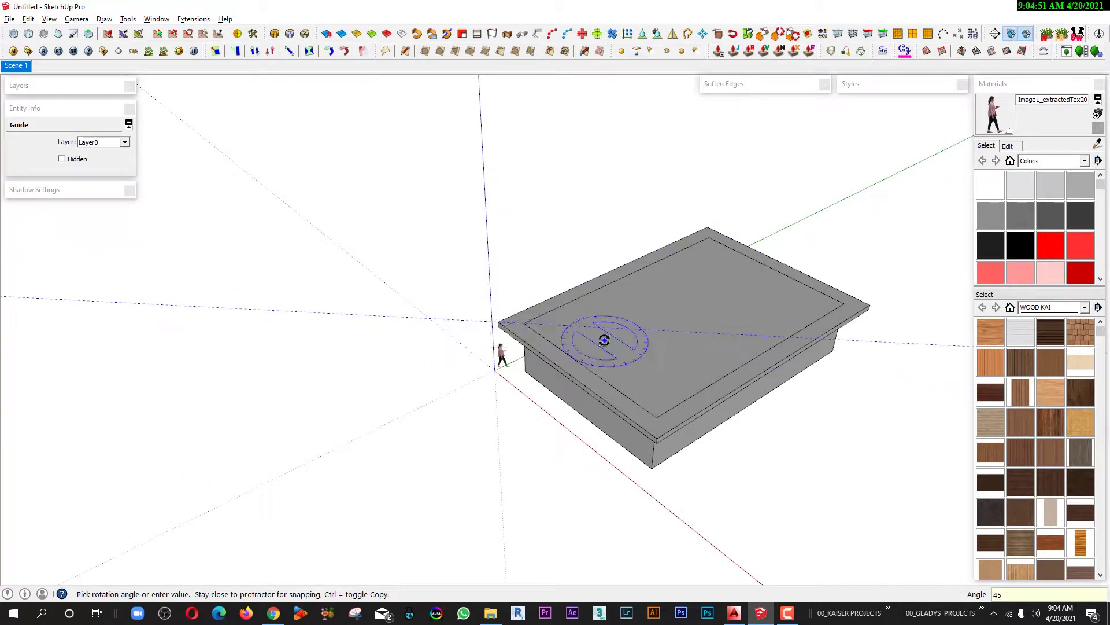
{"action": "key", "text": "space"}
{"action": "middle_click_drag", "start_coordinate": [601, 336], "coordinate": [501, 358]}
{"action": "left_click", "coordinate": [700, 354]}
{"action": "left_click", "coordinate": [363, 234]}
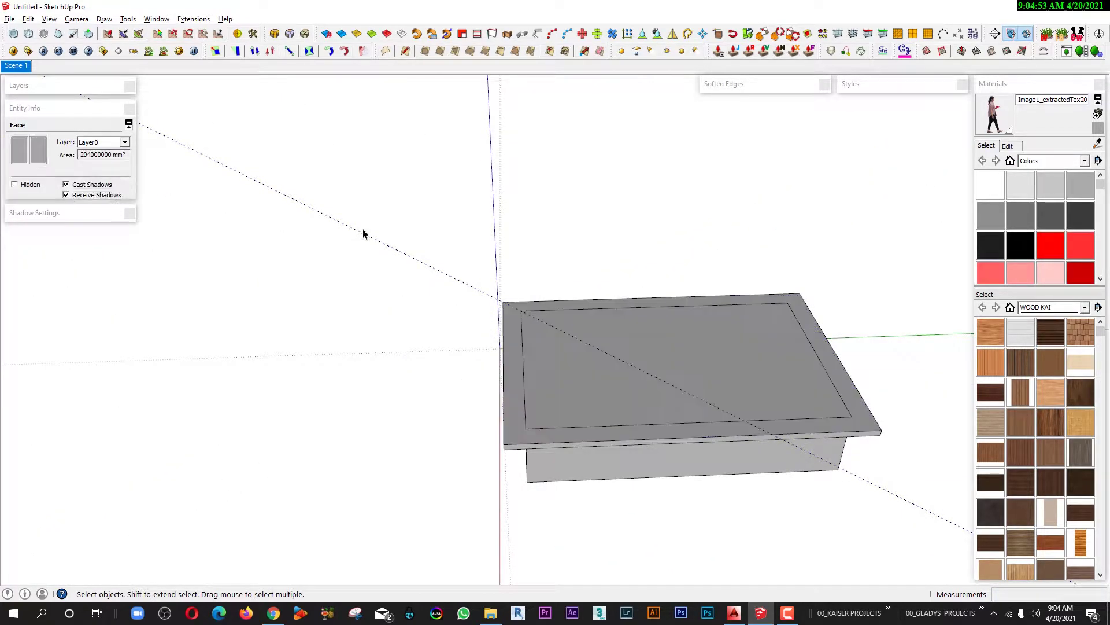
{"action": "middle_click_drag", "start_coordinate": [356, 307], "coordinate": [565, 318]}
Move the guides to the box's bottom front corner and rotate them.
{"action": "key", "text": "m"}
{"action": "left_click", "coordinate": [555, 295]}
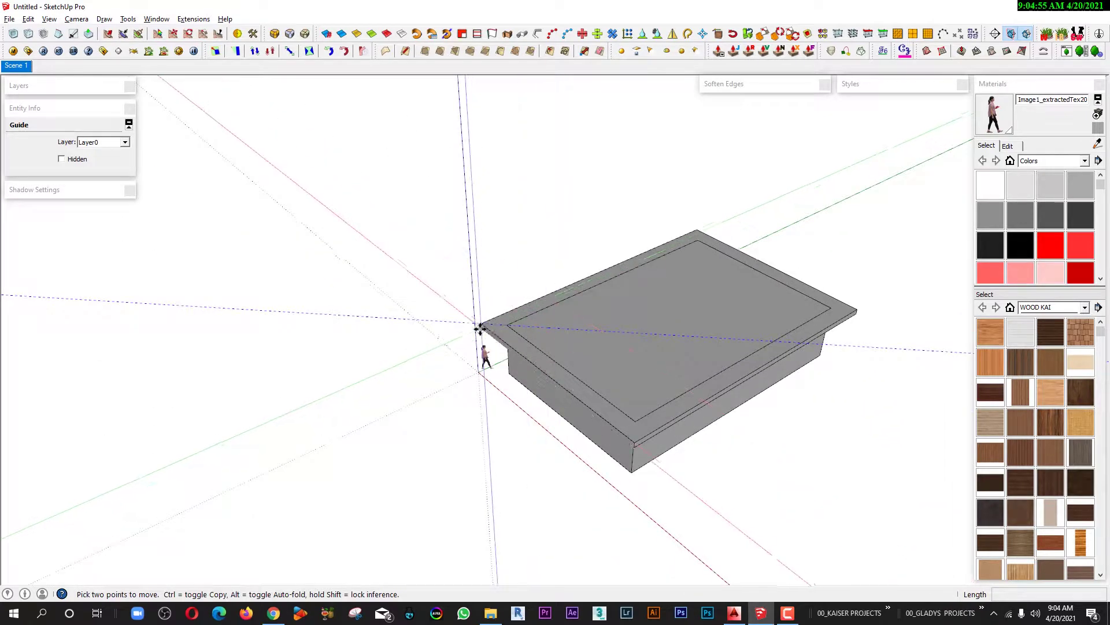
{"action": "left_click", "coordinate": [635, 443]}
{"action": "key", "text": "q"}
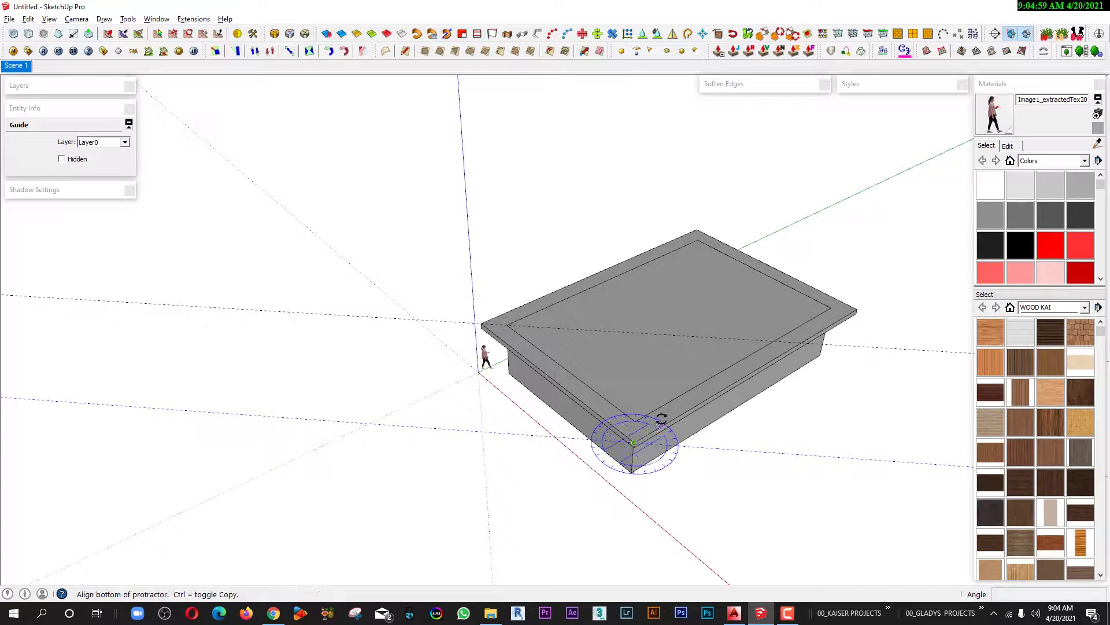
{"action": "left_click", "coordinate": [668, 409]}
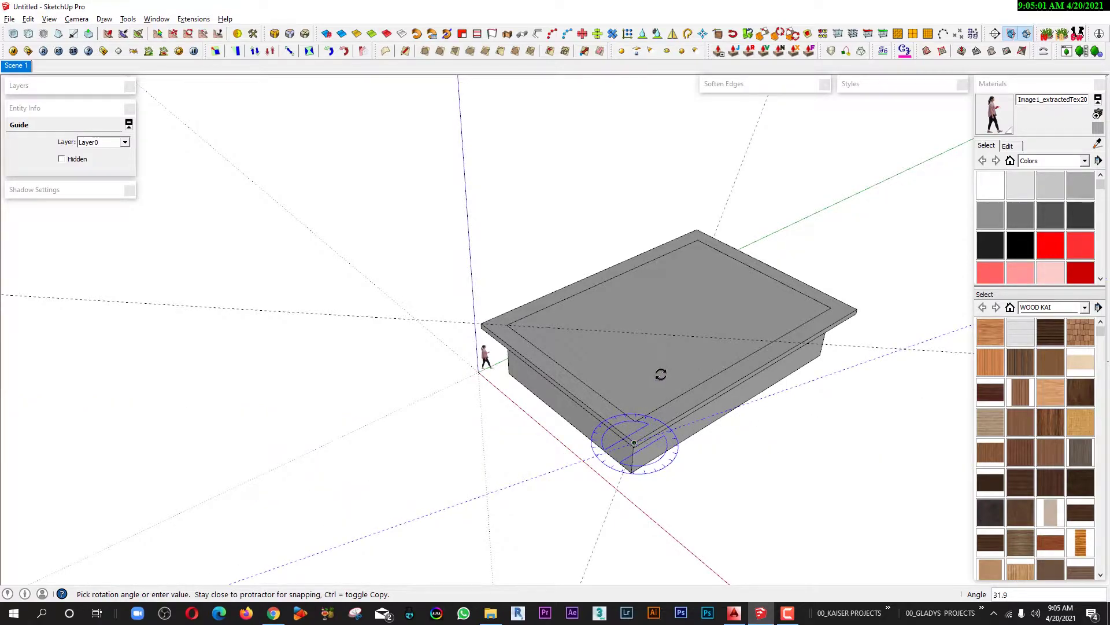
{"action": "left_click", "coordinate": [660, 373]}
Orbit around the house, selecting and then deselecting the slab's top face.
{"action": "middle_click_drag", "start_coordinate": [657, 342], "coordinate": [535, 392]}
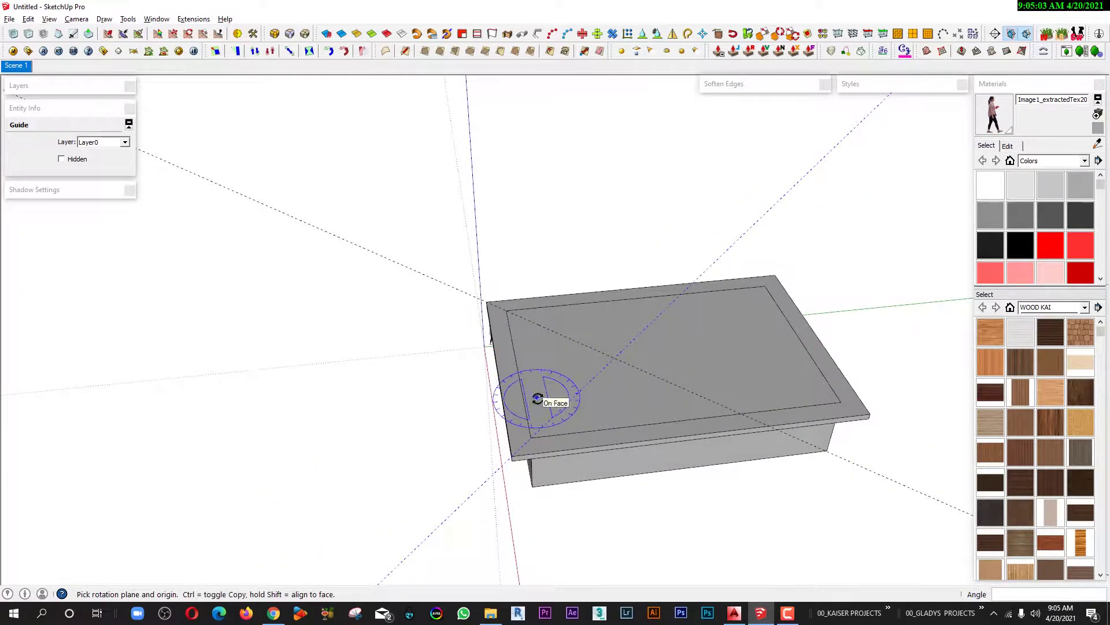
{"action": "key", "text": "space"}
{"action": "left_click", "coordinate": [636, 403]}
{"action": "middle_click_drag", "start_coordinate": [636, 404], "coordinate": [714, 528]}
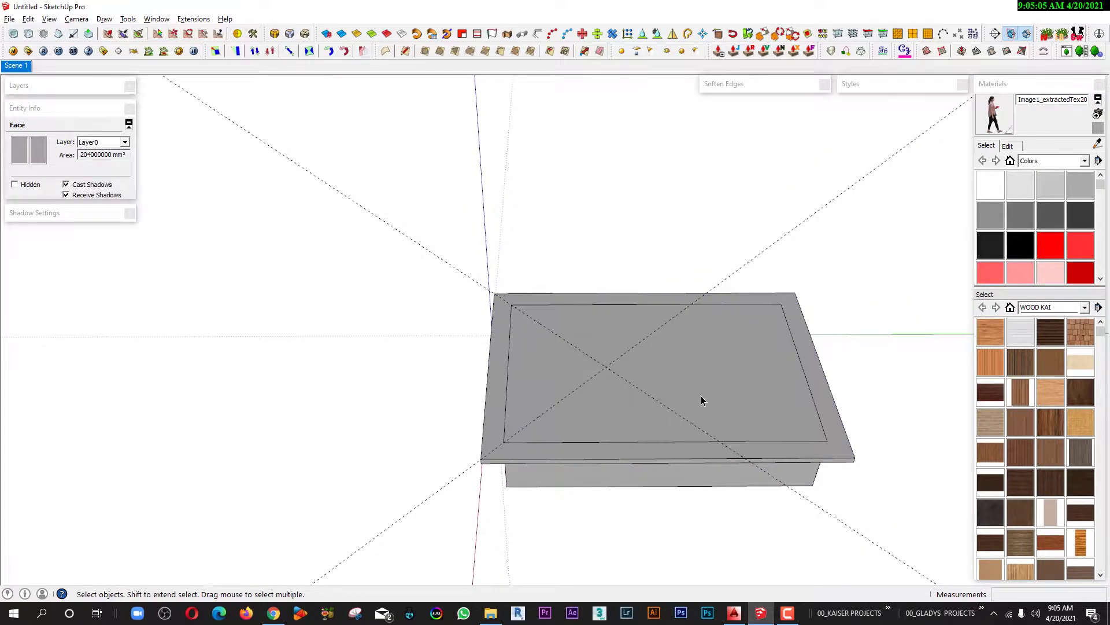
{"action": "mouse_move", "coordinate": [702, 385]}
{"action": "middle_mouse_down"}
{"action": "mouse_move", "coordinate": [795, 362]}
{"action": "mouse_move", "coordinate": [652, 339]}
{"action": "middle_mouse_up"}
{"action": "left_click", "coordinate": [669, 335]}
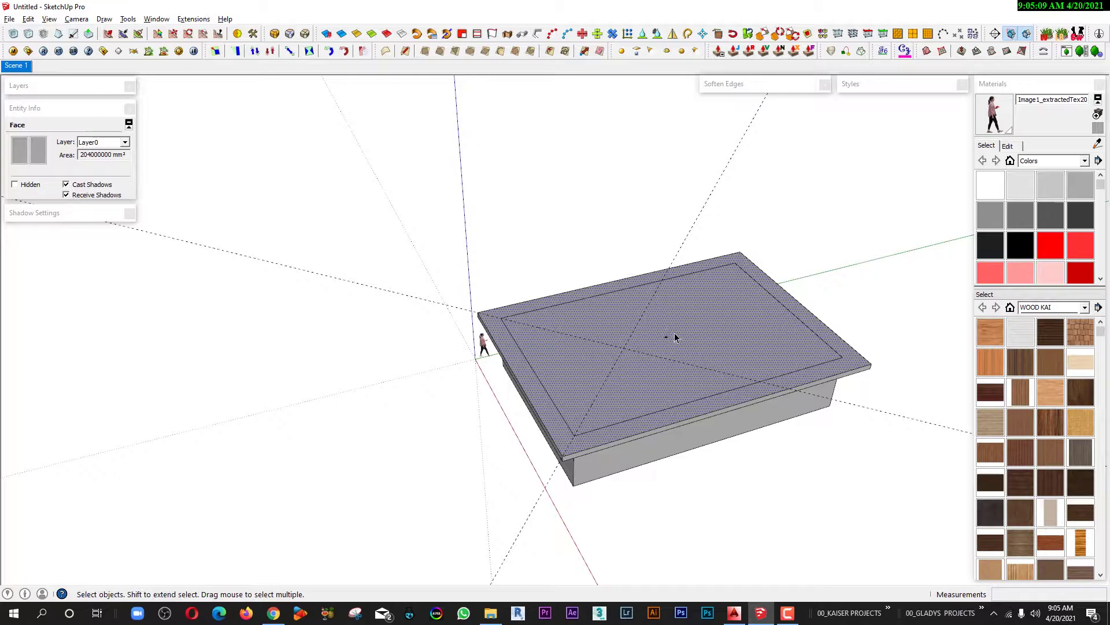
{"action": "left_click", "coordinate": [585, 205]}
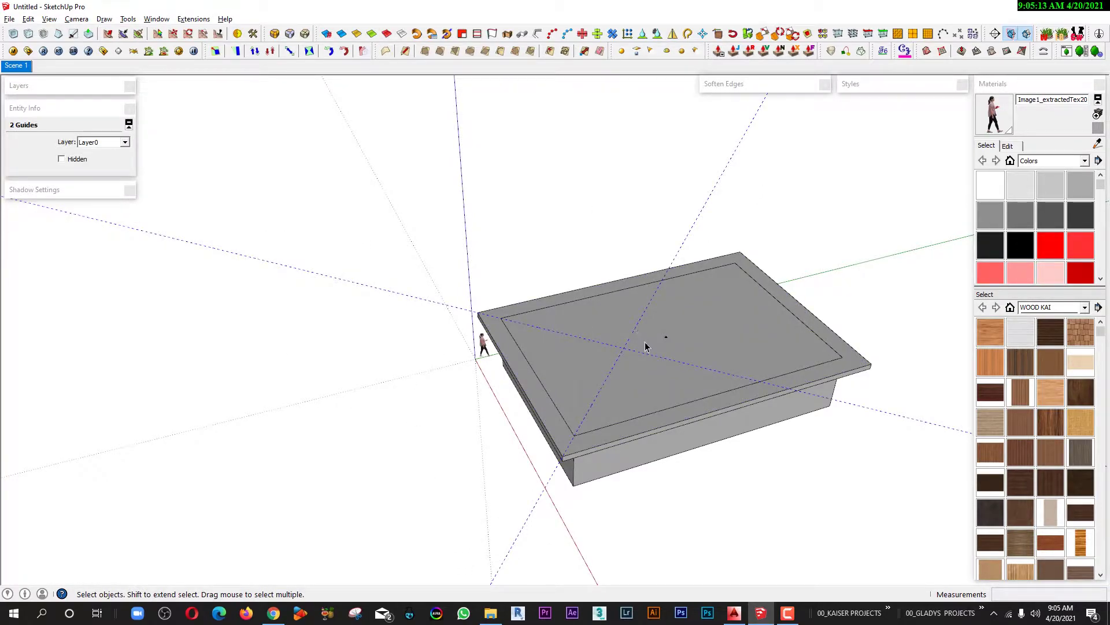
Rotate the diagonal guides about a centre point on the slab top.
{"action": "key", "text": "q"}
{"action": "left_click", "coordinate": [665, 337]}
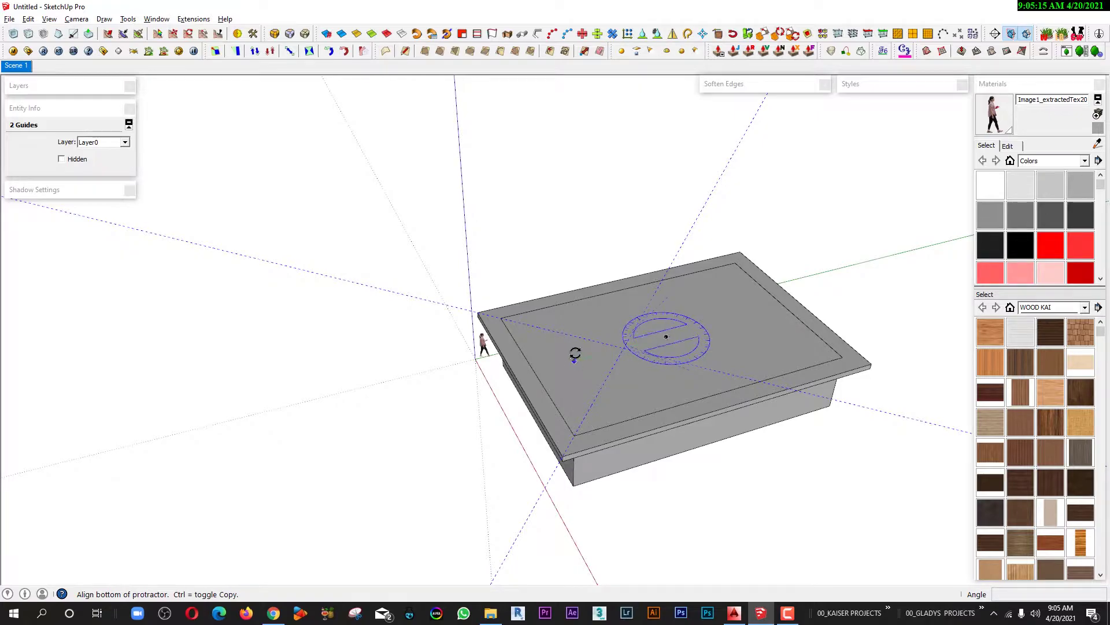
{"action": "left_click", "coordinate": [575, 358]}
{"action": "left_click", "coordinate": [649, 260]}
{"action": "key", "text": "space"}
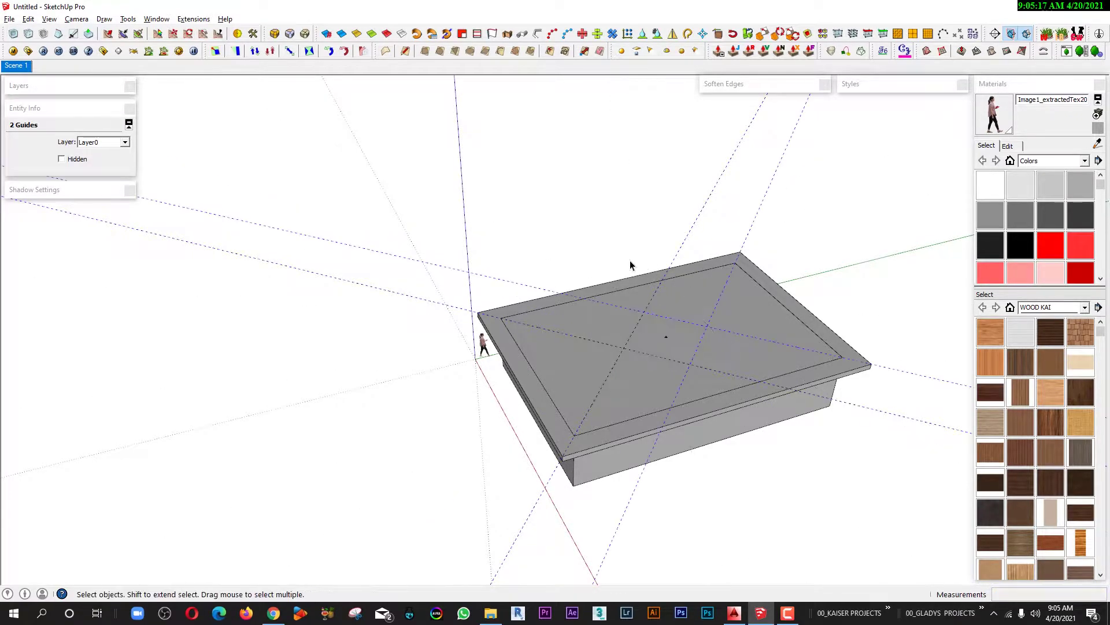
{"action": "middle_click_drag", "start_coordinate": [630, 266], "coordinate": [493, 285]}
{"action": "mouse_move", "coordinate": [566, 353]}
{"action": "middle_mouse_down"}
{"action": "mouse_move", "coordinate": [595, 362]}
{"action": "mouse_move", "coordinate": [607, 317]}
{"action": "mouse_move", "coordinate": [628, 334]}
{"action": "mouse_move", "coordinate": [618, 339]}
{"action": "middle_mouse_up"}
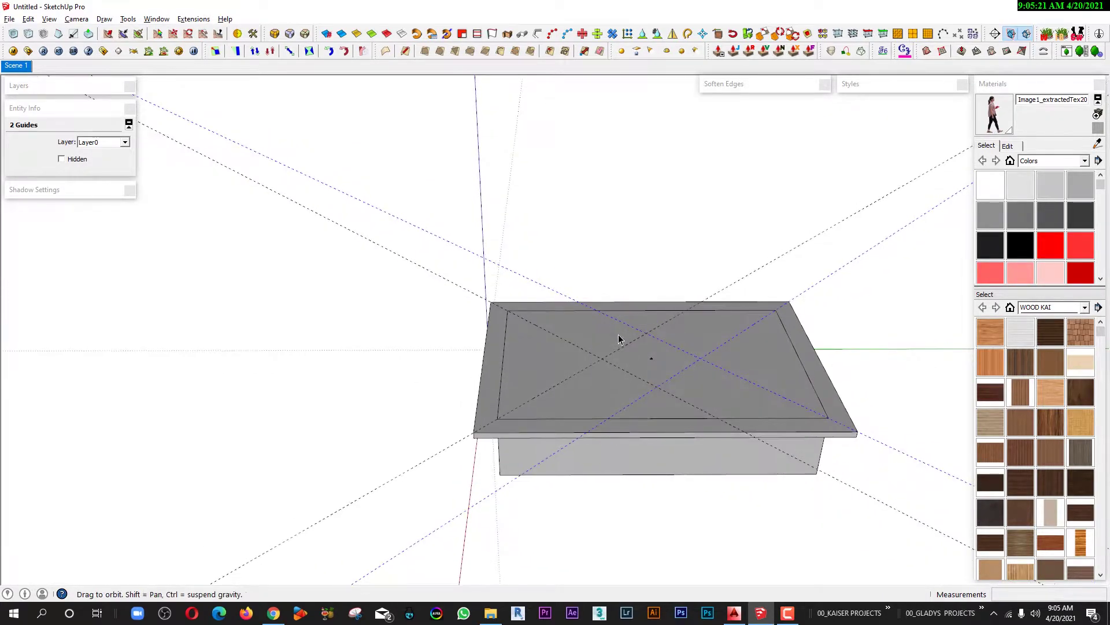
Draw the ridge and hip lines on the slab top with the Line tool.
{"action": "key", "text": "l"}
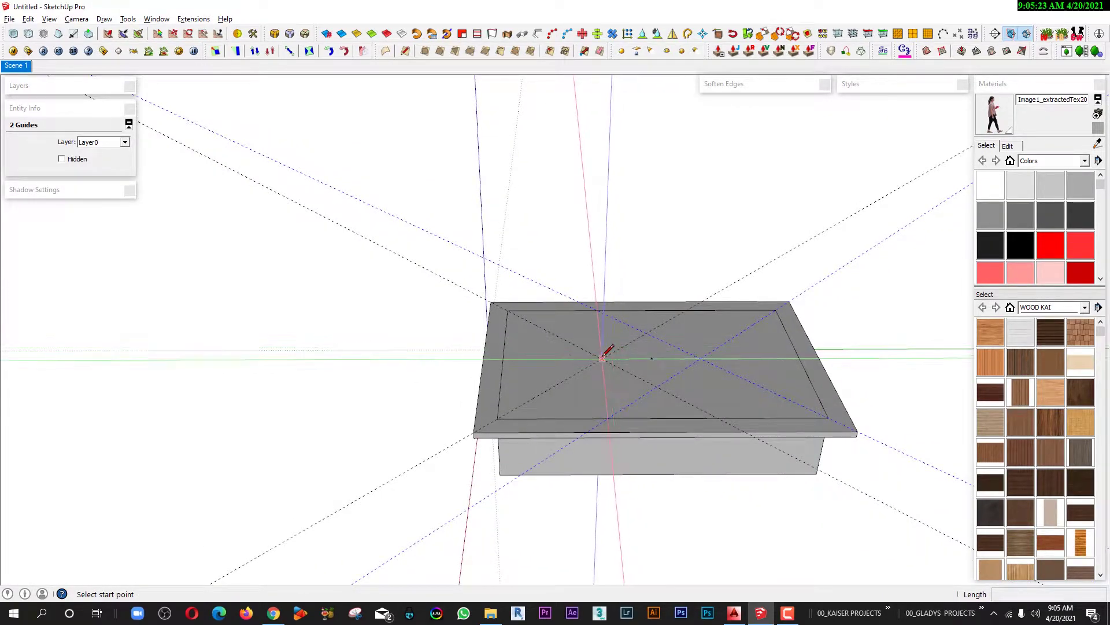
{"action": "left_click", "coordinate": [602, 359]}
{"action": "left_click", "coordinate": [602, 359]}
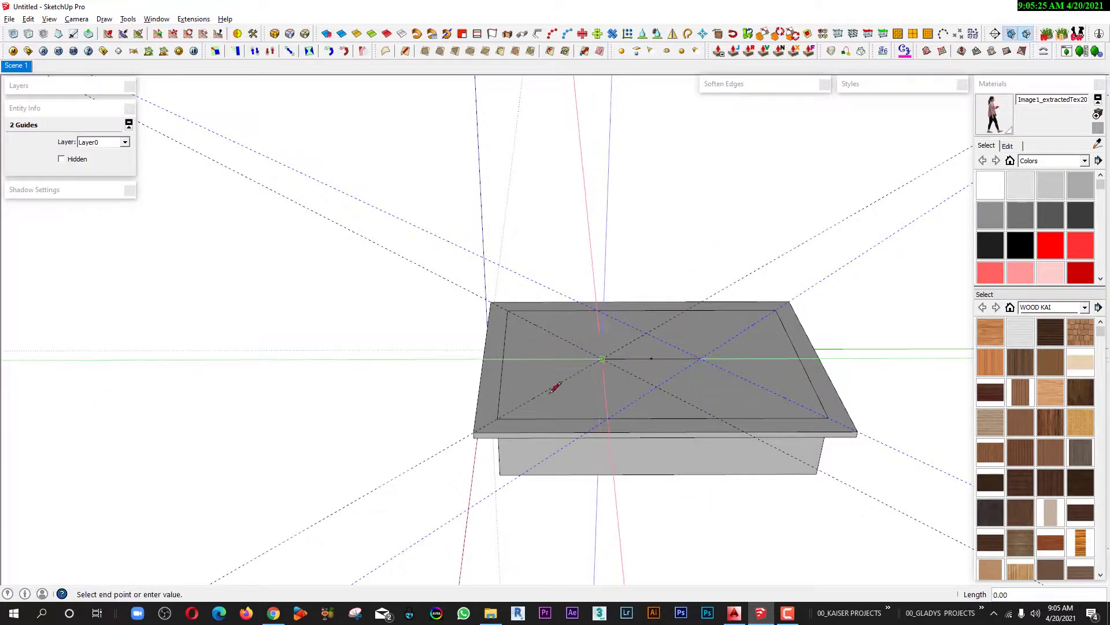
{"action": "left_click", "coordinate": [508, 312]}
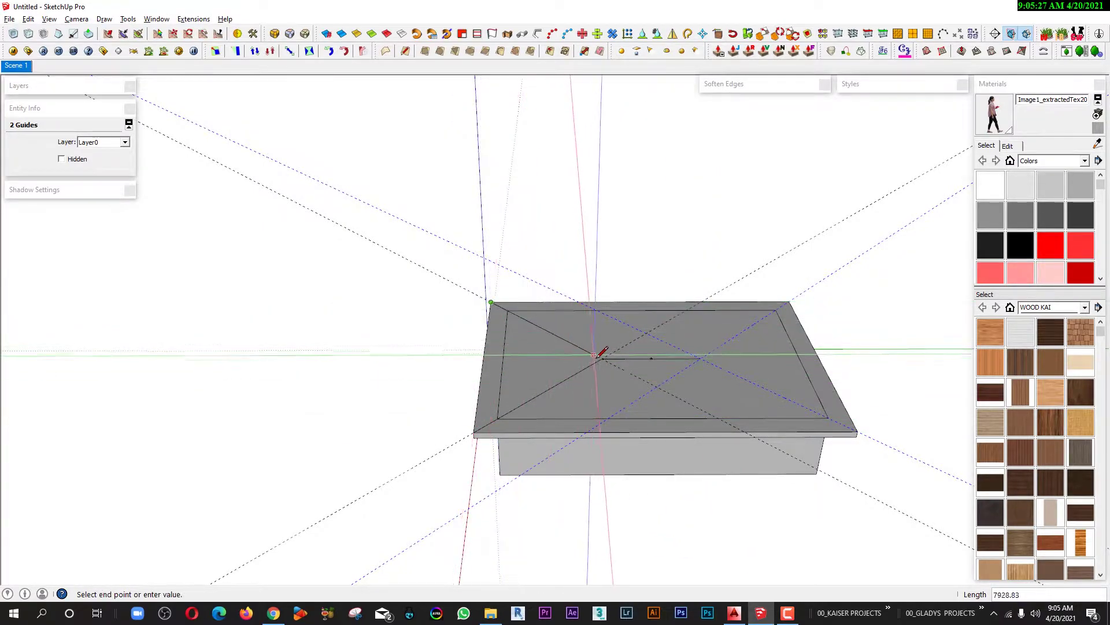
{"action": "left_click", "coordinate": [701, 358]}
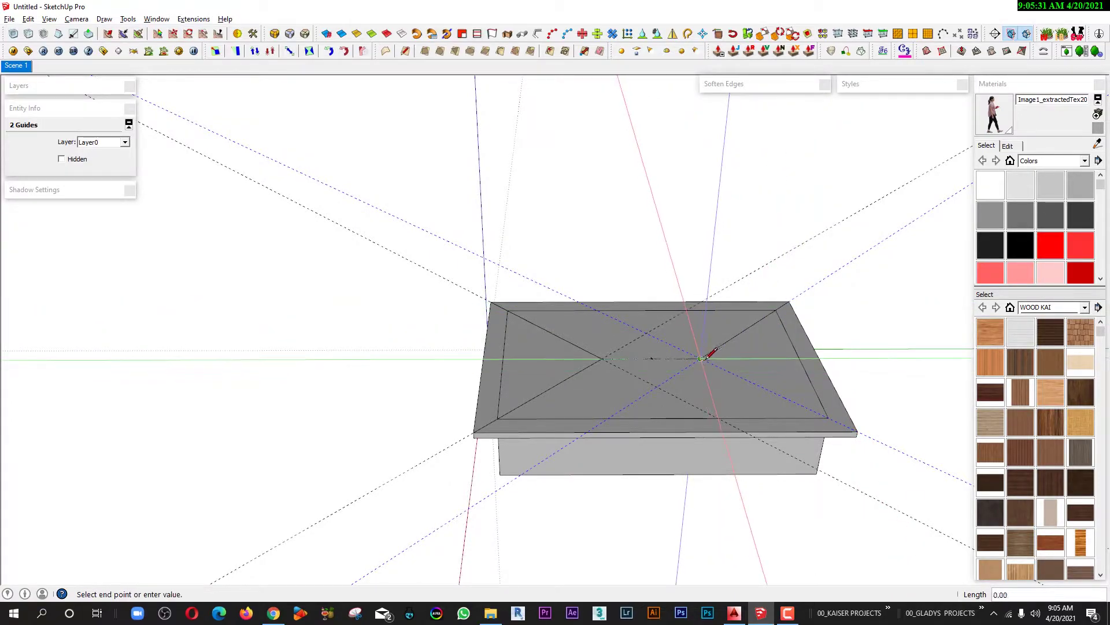
{"action": "key", "text": "space"}
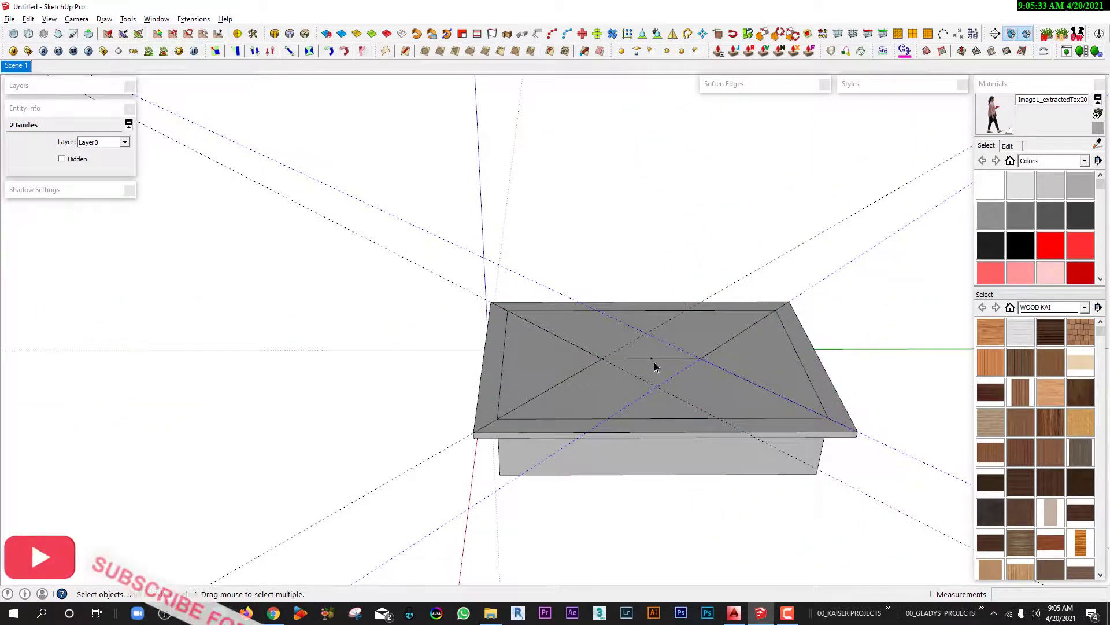
{"action": "left_click", "coordinate": [654, 362]}
{"action": "middle_click_drag", "start_coordinate": [654, 362], "coordinate": [722, 324]}
Move the ridge line upward, first by 150 and then to 500.
{"action": "left_click", "coordinate": [694, 341]}
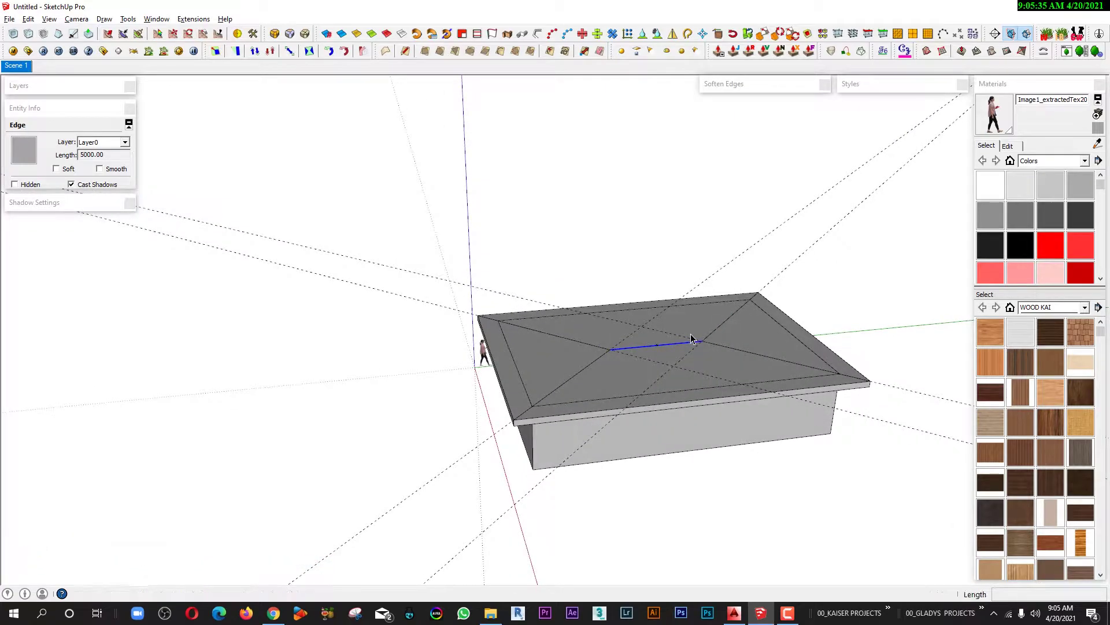
{"action": "key", "text": "m"}
{"action": "left_click", "coordinate": [654, 345]}
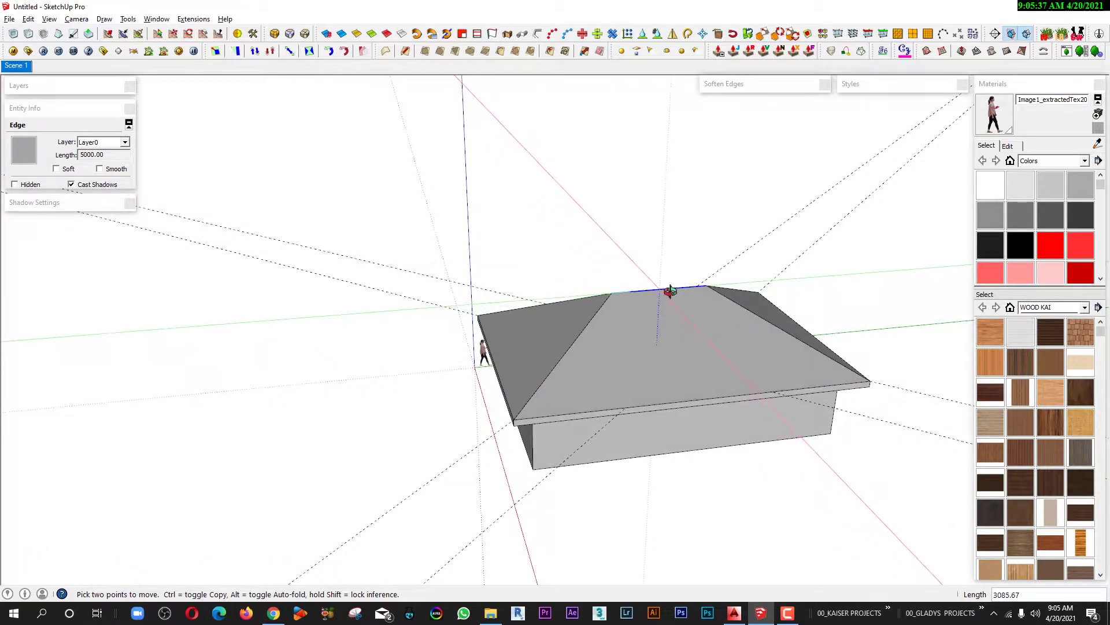
{"action": "mouse_move", "coordinate": [664, 290]}
{"action": "middle_mouse_down"}
{"action": "mouse_move", "coordinate": [679, 253]}
{"action": "mouse_move", "coordinate": [659, 236]}
{"action": "middle_mouse_up"}
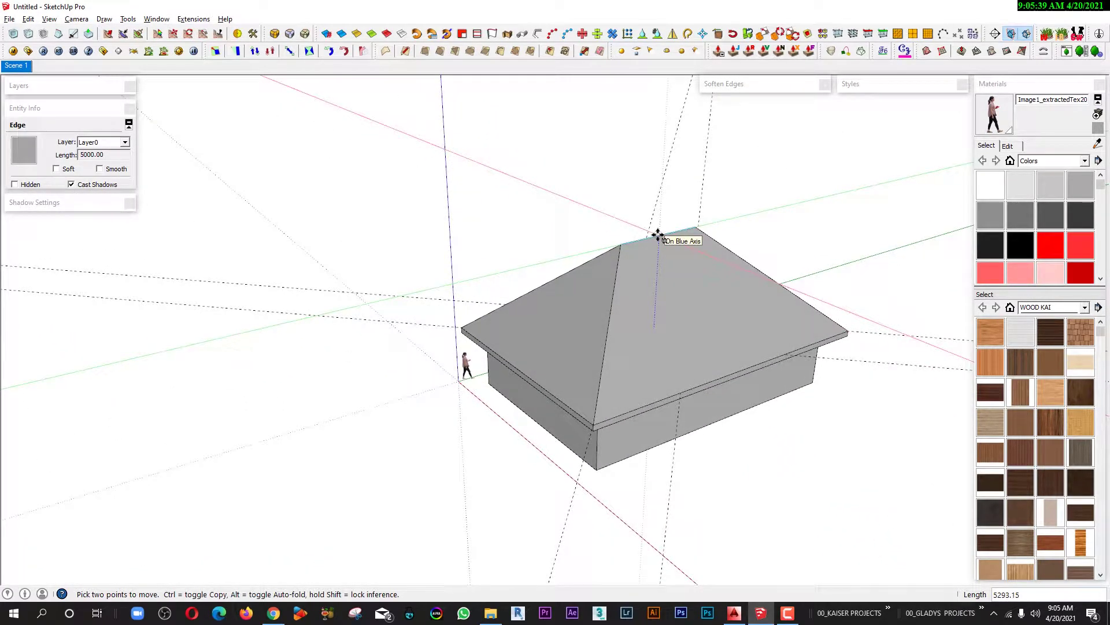
{"action": "key", "text": "Return"}
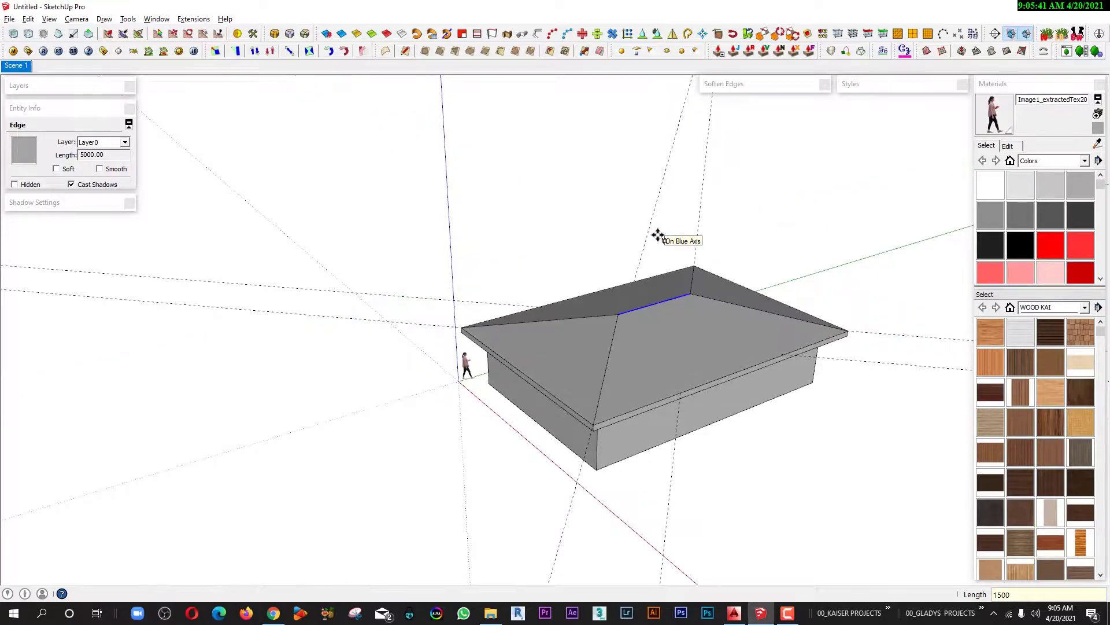
{"action": "mouse_move", "coordinate": [662, 238]}
{"action": "middle_mouse_down"}
{"action": "mouse_move", "coordinate": [766, 231]}
{"action": "mouse_move", "coordinate": [313, 284]}
{"action": "mouse_move", "coordinate": [539, 302]}
{"action": "mouse_move", "coordinate": [640, 297]}
{"action": "mouse_move", "coordinate": [592, 303]}
{"action": "middle_mouse_up"}
{"action": "left_click", "coordinate": [591, 307]}
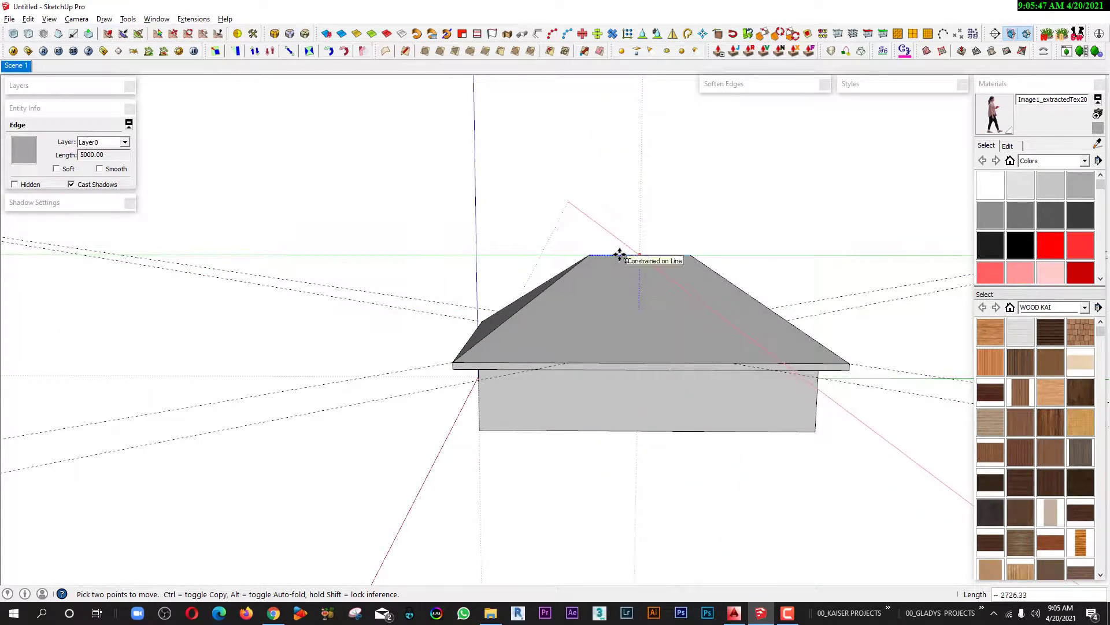
{"action": "key", "text": "Return"}
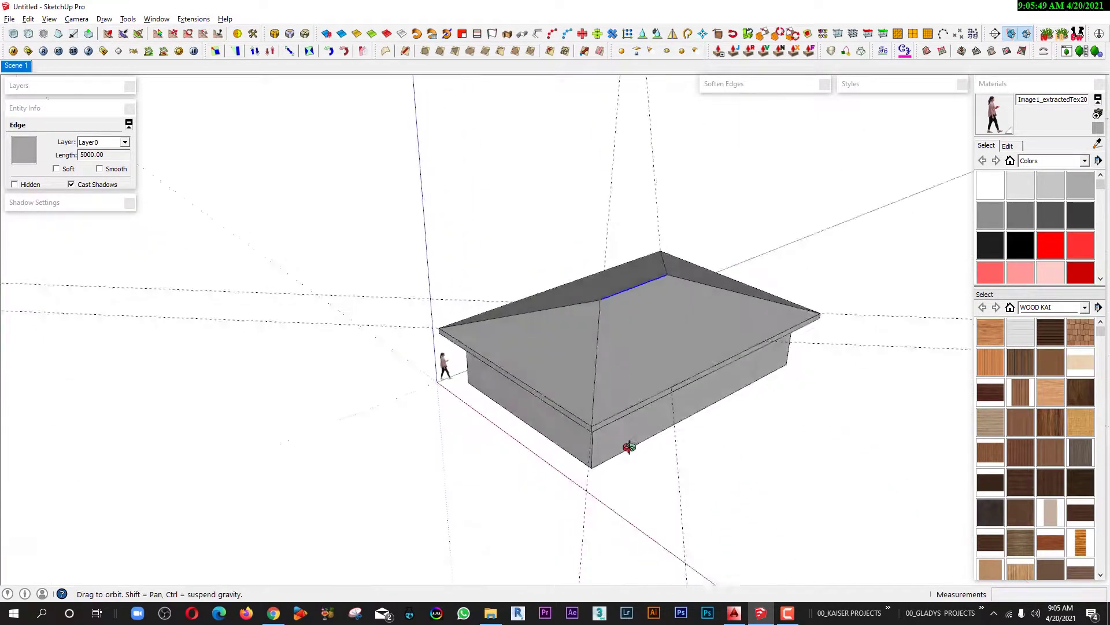
{"action": "mouse_move", "coordinate": [595, 248]}
{"action": "middle_mouse_down"}
{"action": "mouse_move", "coordinate": [679, 400]}
{"action": "mouse_move", "coordinate": [570, 182]}
{"action": "middle_mouse_up"}
{"action": "key", "text": "space"}
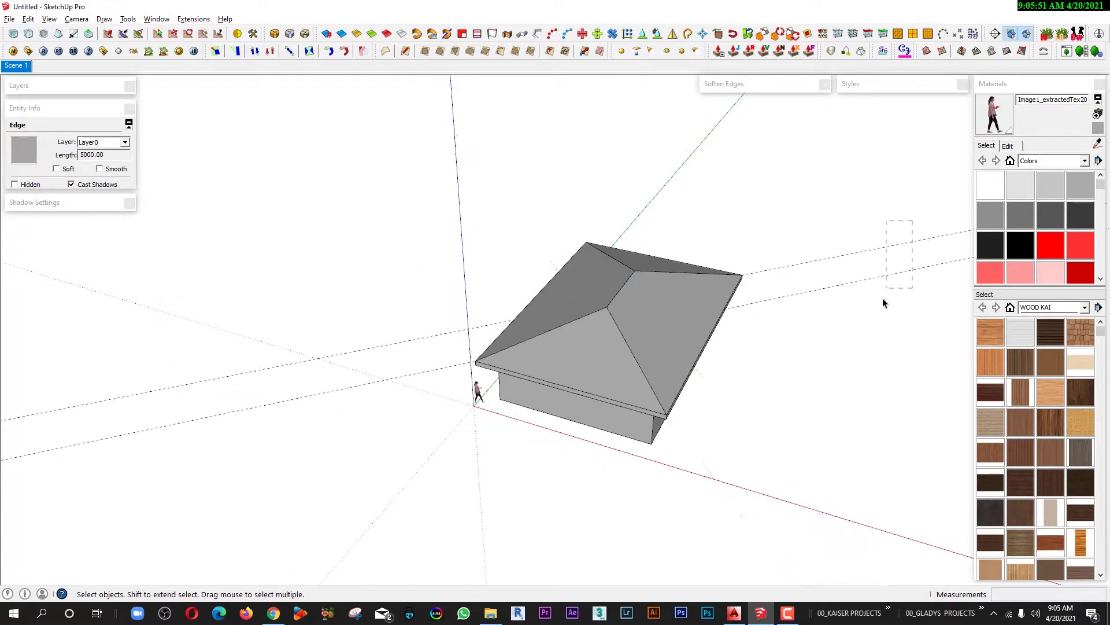
Select all the hip roof geometry and make it a group.
{"action": "left_click", "coordinate": [883, 303]}
{"action": "triple_click", "coordinate": [589, 336]}
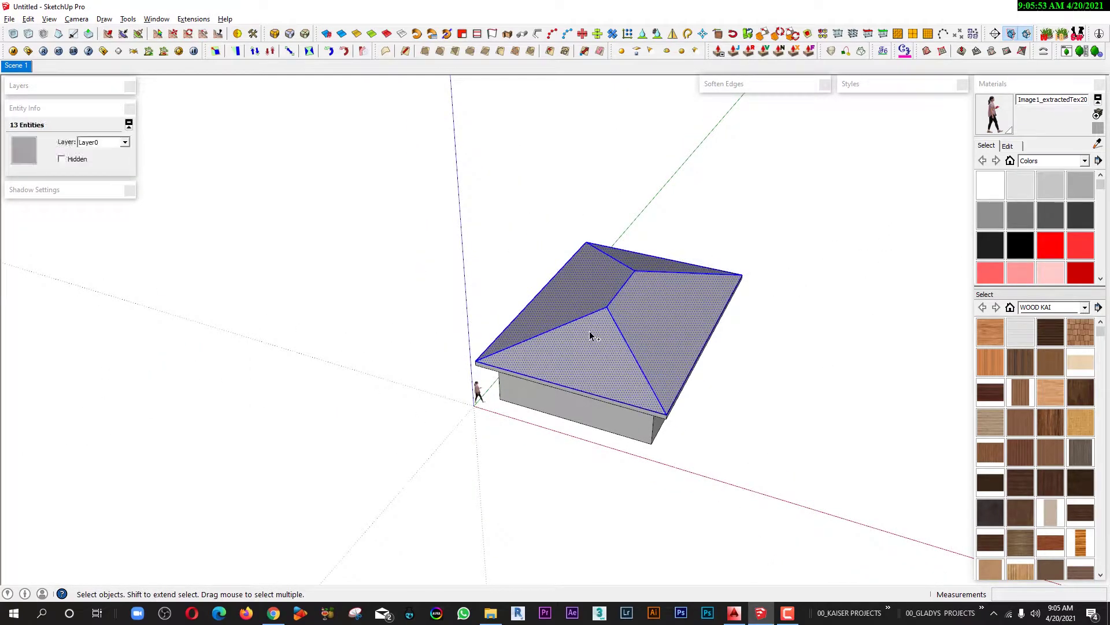
{"action": "key", "text": "g"}
Bring up the other open SketchUp windows from the taskbar to reach kai_ROOF.
{"action": "mouse_move", "coordinate": [592, 339]}
{"action": "middle_mouse_down"}
{"action": "mouse_move", "coordinate": [570, 356]}
{"action": "mouse_move", "coordinate": [507, 364]}
{"action": "mouse_move", "coordinate": [434, 342]}
{"action": "mouse_move", "coordinate": [480, 376]}
{"action": "mouse_move", "coordinate": [441, 345]}
{"action": "mouse_move", "coordinate": [528, 389]}
{"action": "mouse_move", "coordinate": [523, 397]}
{"action": "middle_mouse_up"}
{"action": "left_click", "coordinate": [918, 429]}
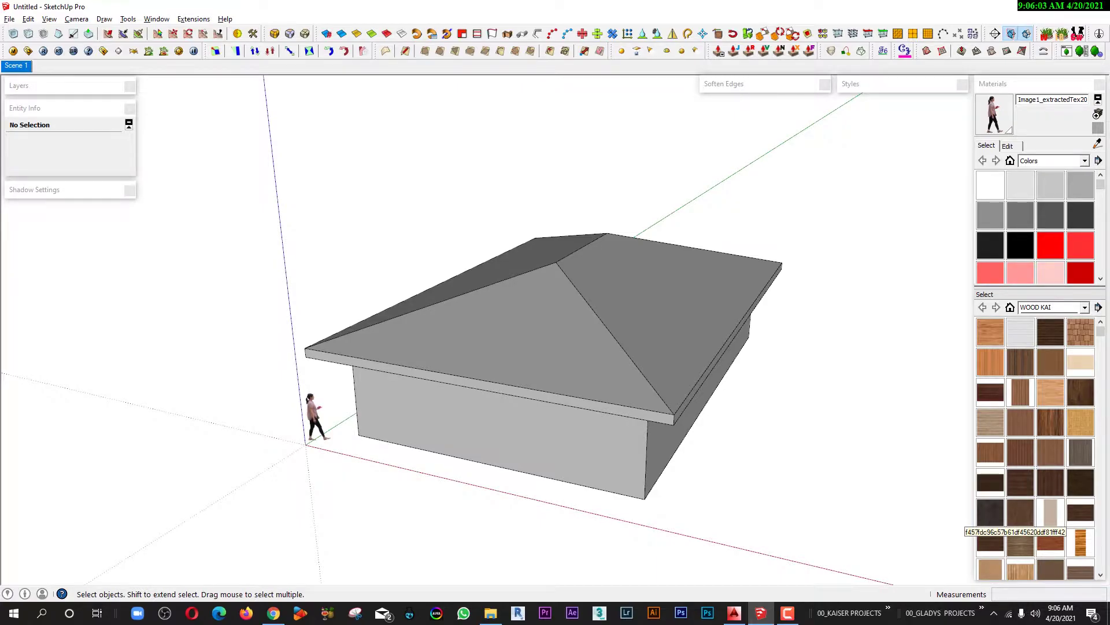
{"action": "right_click", "coordinate": [843, 619]}
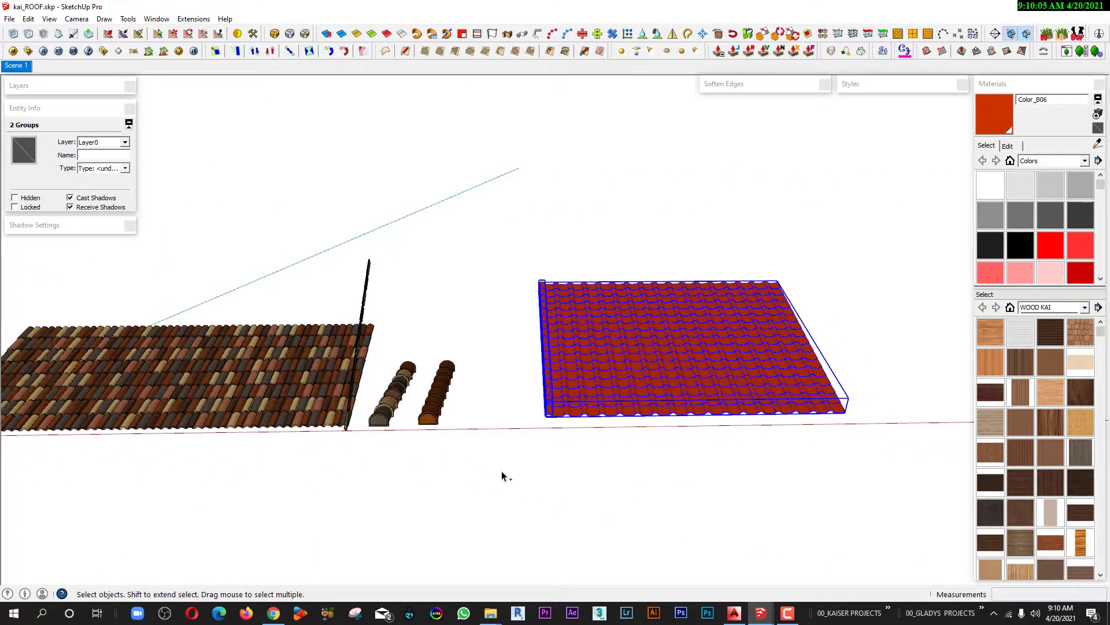
Paste the copied red clay tile sheet into the Untitled house model over the roof.
{"action": "middle_click_drag", "start_coordinate": [499, 475], "coordinate": [545, 503]}
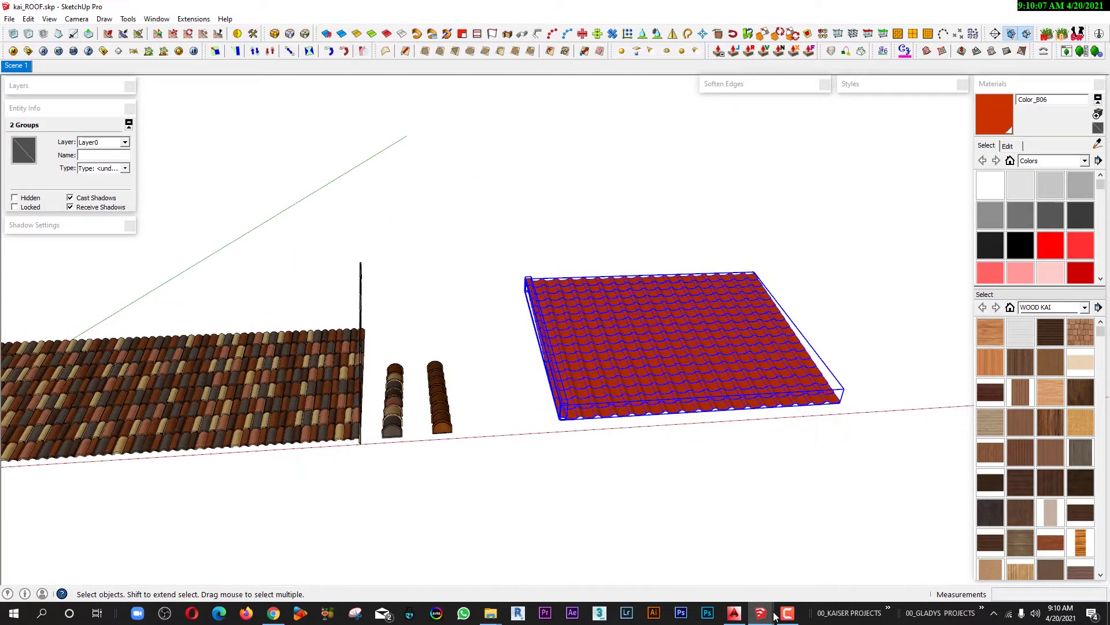
{"action": "mouse_move", "coordinate": [760, 613]}
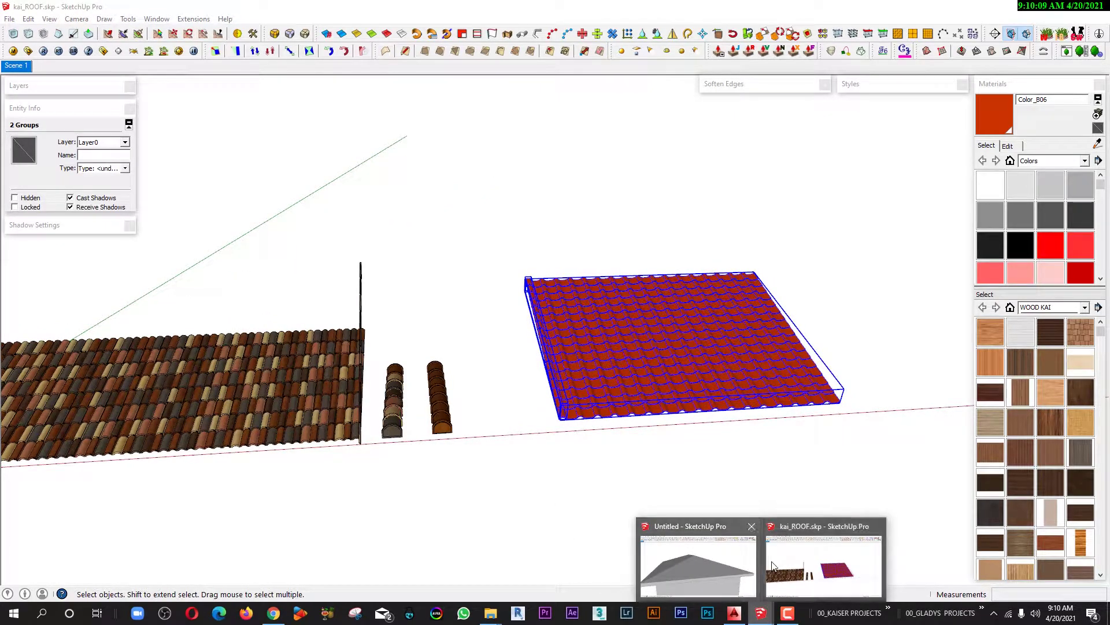
{"action": "left_click", "coordinate": [685, 564]}
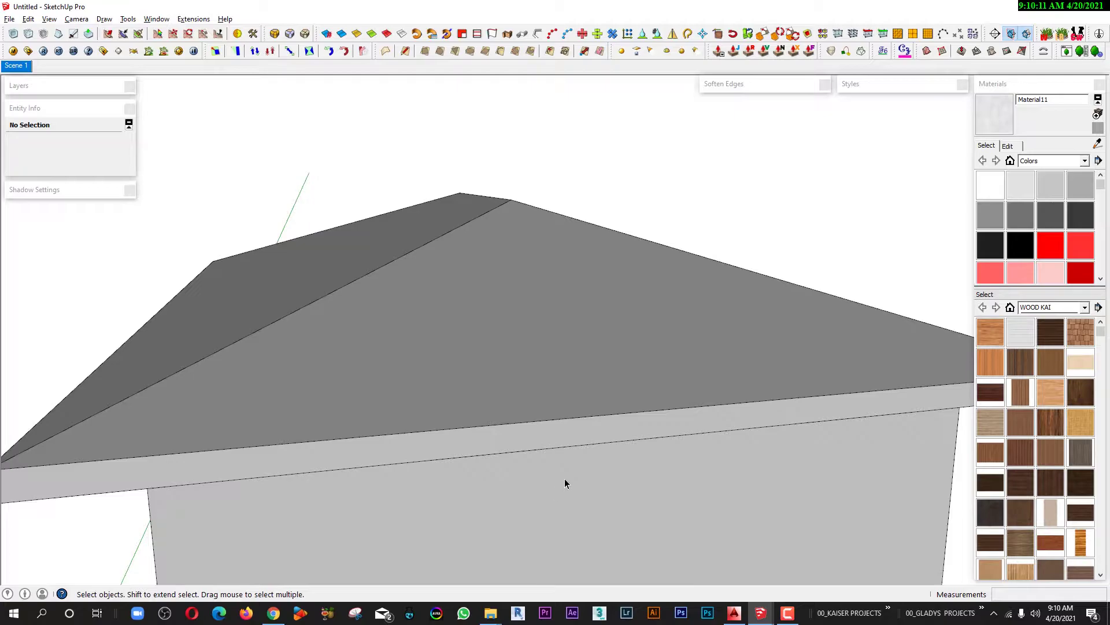
{"action": "scroll", "coordinate": [565, 483], "scroll_direction": "down", "scroll_amount": 5}
{"action": "mouse_move", "coordinate": [372, 335]}
{"action": "middle_mouse_down"}
{"action": "mouse_move", "coordinate": [380, 377]}
{"action": "mouse_move", "coordinate": [498, 374]}
{"action": "middle_mouse_up"}
{"action": "key", "text": "ctrl+v"}
{"action": "scroll", "coordinate": [449, 397], "scroll_direction": "up", "scroll_amount": 3}
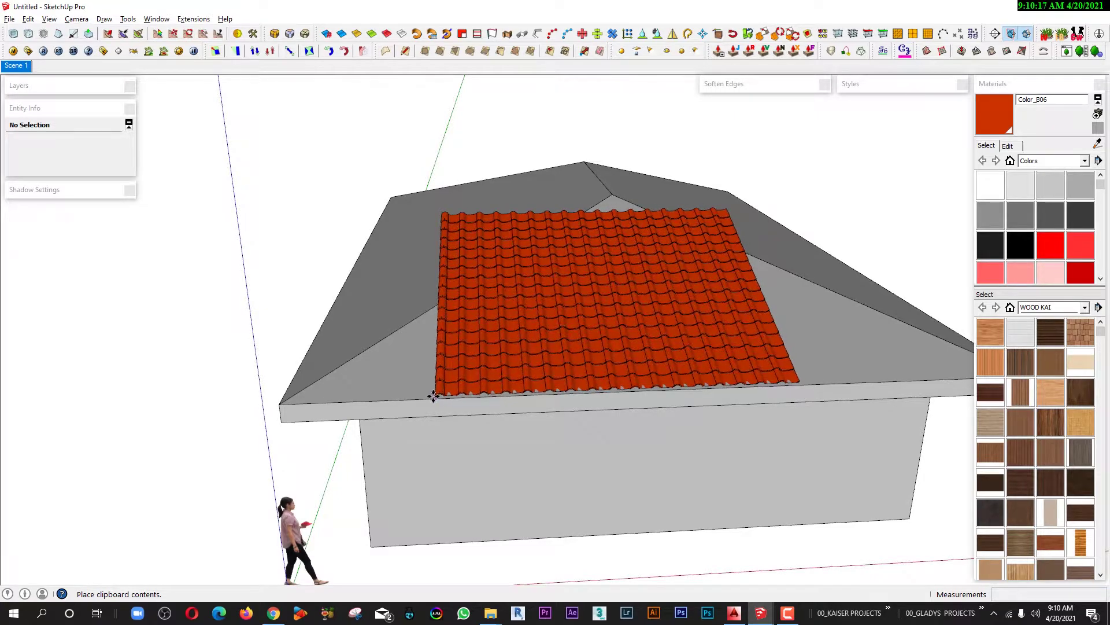
{"action": "left_click", "coordinate": [435, 395]}
{"action": "scroll", "coordinate": [446, 396], "scroll_direction": "up", "scroll_amount": 3}
{"action": "scroll", "coordinate": [450, 387], "scroll_direction": "up", "scroll_amount": 2}
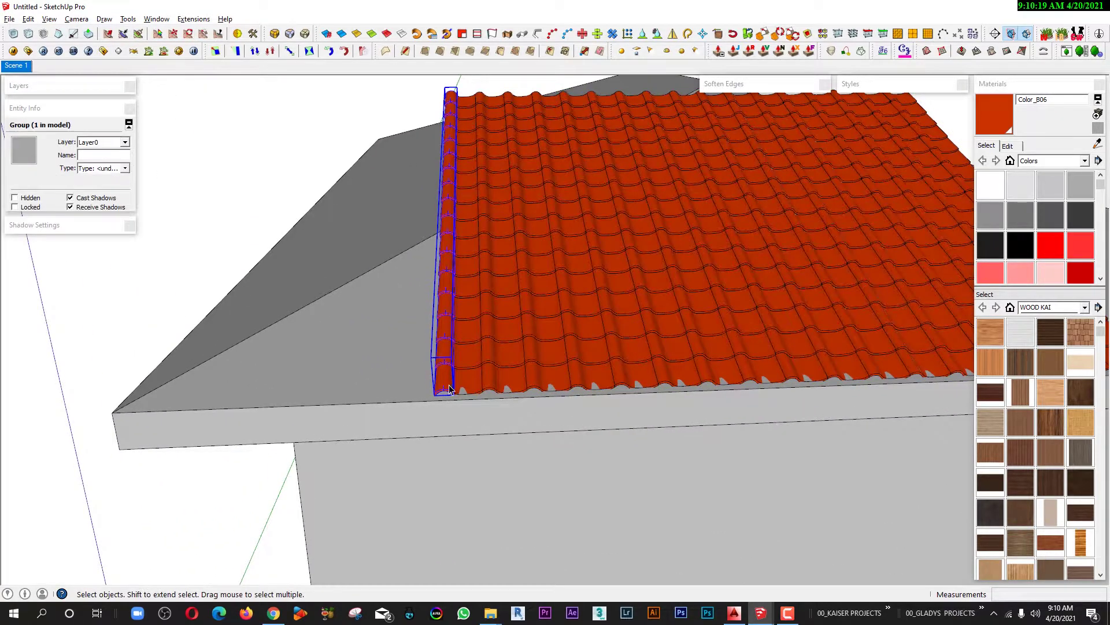
Move the loose tile strip off to the side.
{"action": "scroll", "coordinate": [450, 388], "scroll_direction": "down", "scroll_amount": 3}
{"action": "scroll", "coordinate": [558, 436], "scroll_direction": "down", "scroll_amount": 2}
{"action": "key", "text": "m"}
{"action": "left_click", "coordinate": [751, 454]}
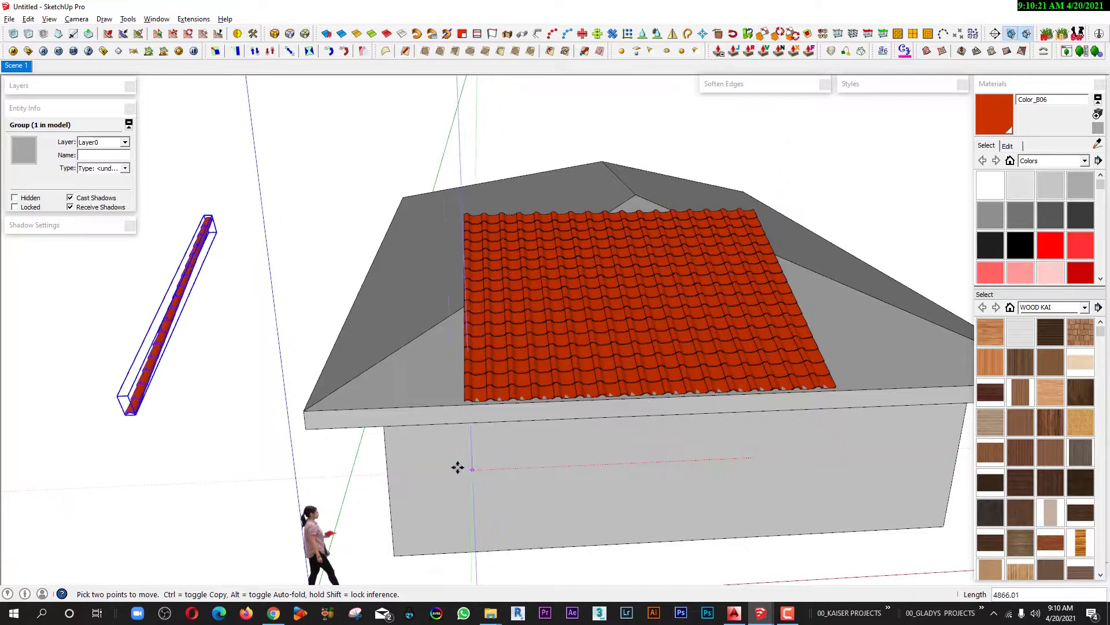
{"action": "scroll", "coordinate": [456, 441], "scroll_direction": "up", "scroll_amount": 3}
{"action": "key", "text": "space"}
Select the red tile sheet and pick it up by its bottom corner.
{"action": "left_click", "coordinate": [476, 389]}
{"action": "middle_click_drag", "start_coordinate": [545, 315], "coordinate": [550, 467]}
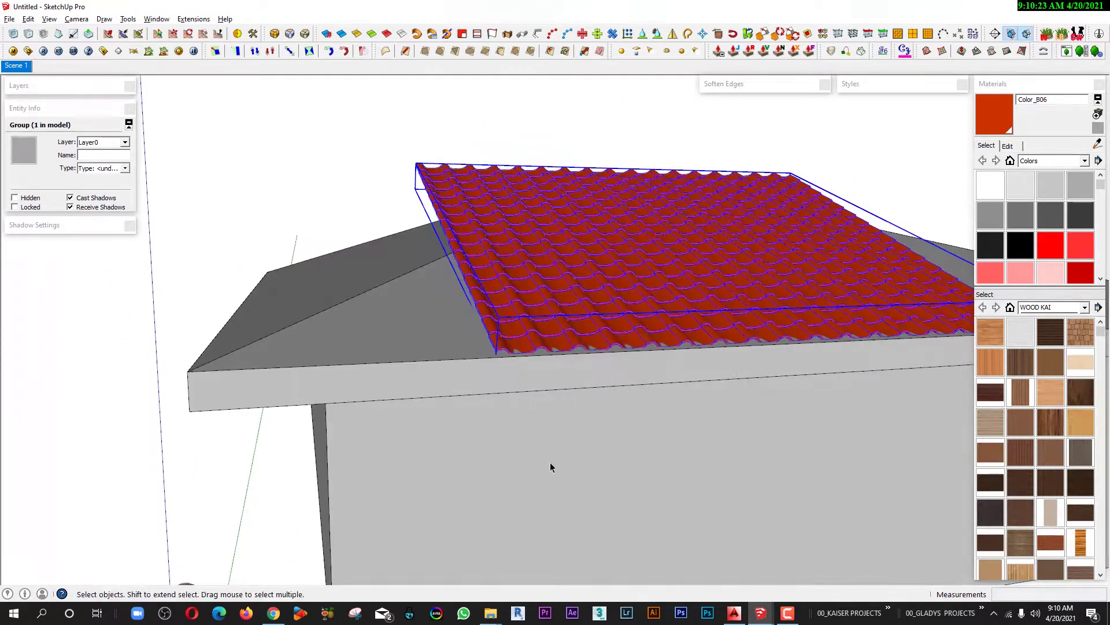
{"action": "key", "text": "m"}
{"action": "scroll", "coordinate": [516, 322], "scroll_direction": "up", "scroll_amount": 3}
{"action": "scroll", "coordinate": [476, 322], "scroll_direction": "up", "scroll_amount": 2}
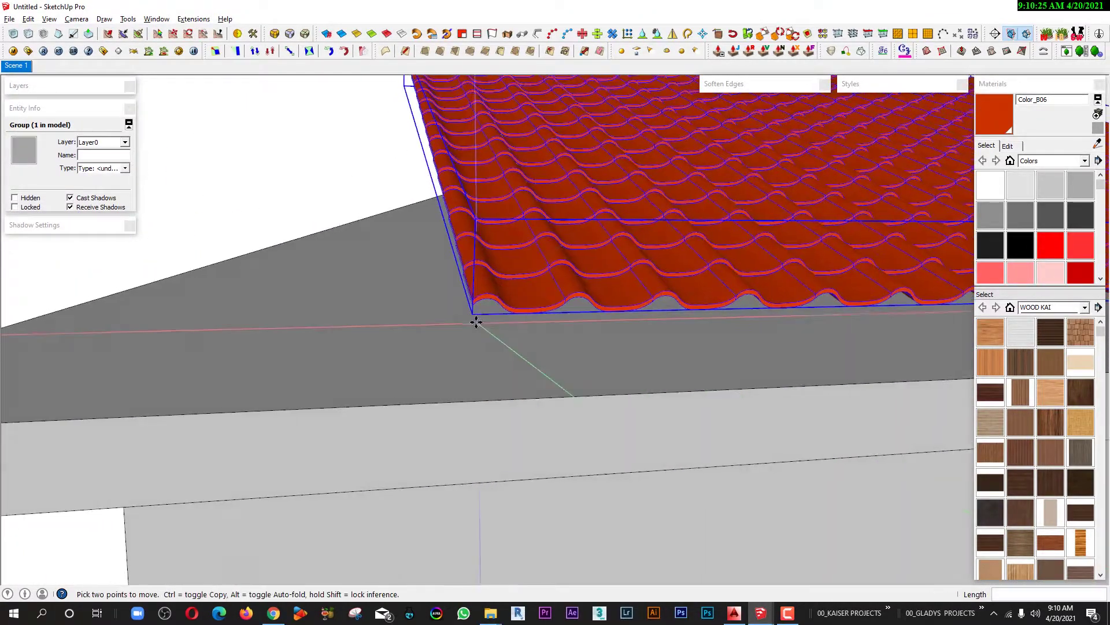
{"action": "scroll", "coordinate": [476, 322], "scroll_direction": "up", "scroll_amount": 2}
{"action": "left_click", "coordinate": [554, 313]}
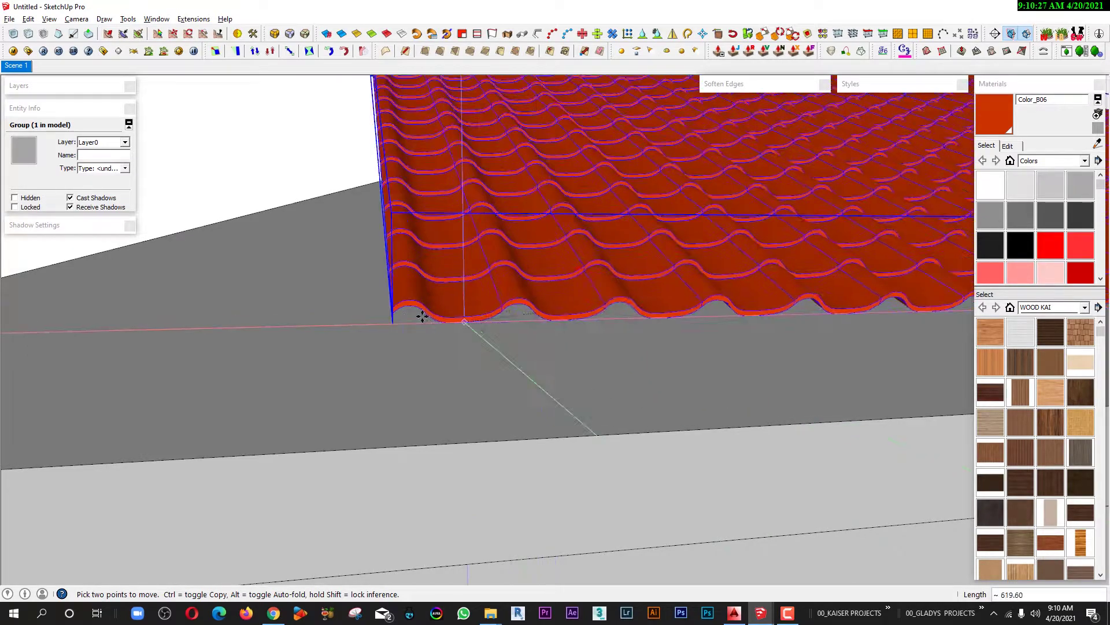
{"action": "scroll", "coordinate": [422, 317], "scroll_direction": "down", "scroll_amount": 3}
Snap the tile sheet's bottom corner onto the eave slab's outer corner.
{"action": "middle_click_drag", "start_coordinate": [324, 325], "coordinate": [823, 240]}
{"action": "scroll", "coordinate": [449, 293], "scroll_direction": "up", "scroll_amount": 3}
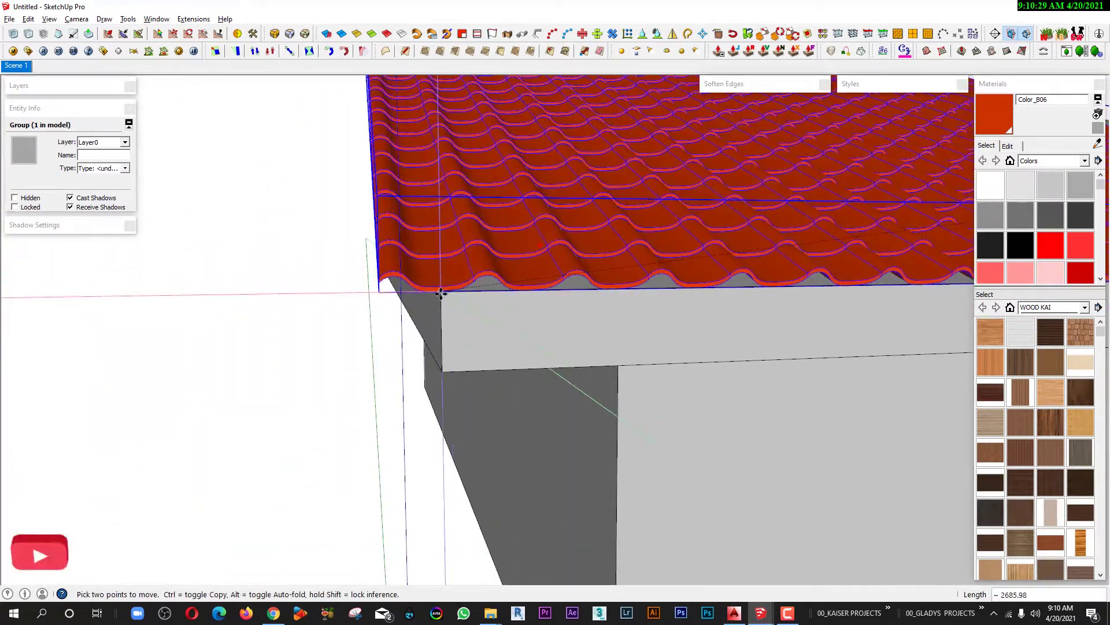
{"action": "middle_click_drag", "start_coordinate": [383, 327], "coordinate": [421, 302]}
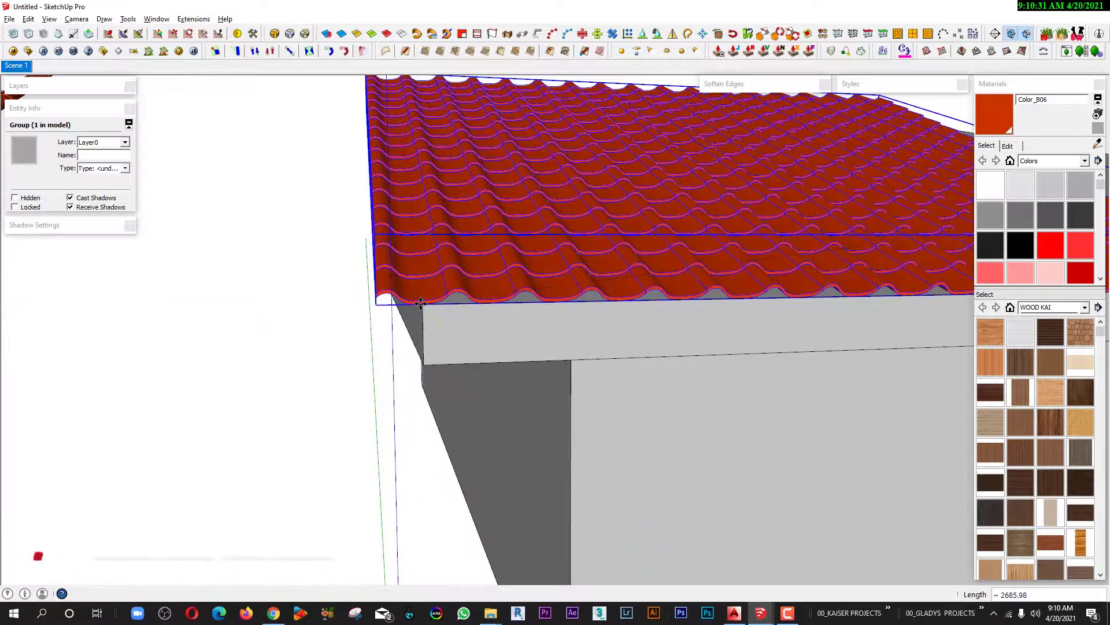
{"action": "scroll", "coordinate": [420, 302], "scroll_direction": "down", "scroll_amount": 3}
{"action": "scroll", "coordinate": [480, 329], "scroll_direction": "down", "scroll_amount": 2}
{"action": "left_click", "coordinate": [449, 341]}
{"action": "key", "text": "space"}
{"action": "mouse_move", "coordinate": [449, 342]}
{"action": "middle_mouse_down"}
{"action": "mouse_move", "coordinate": [436, 333]}
{"action": "mouse_move", "coordinate": [734, 233]}
{"action": "middle_mouse_up"}
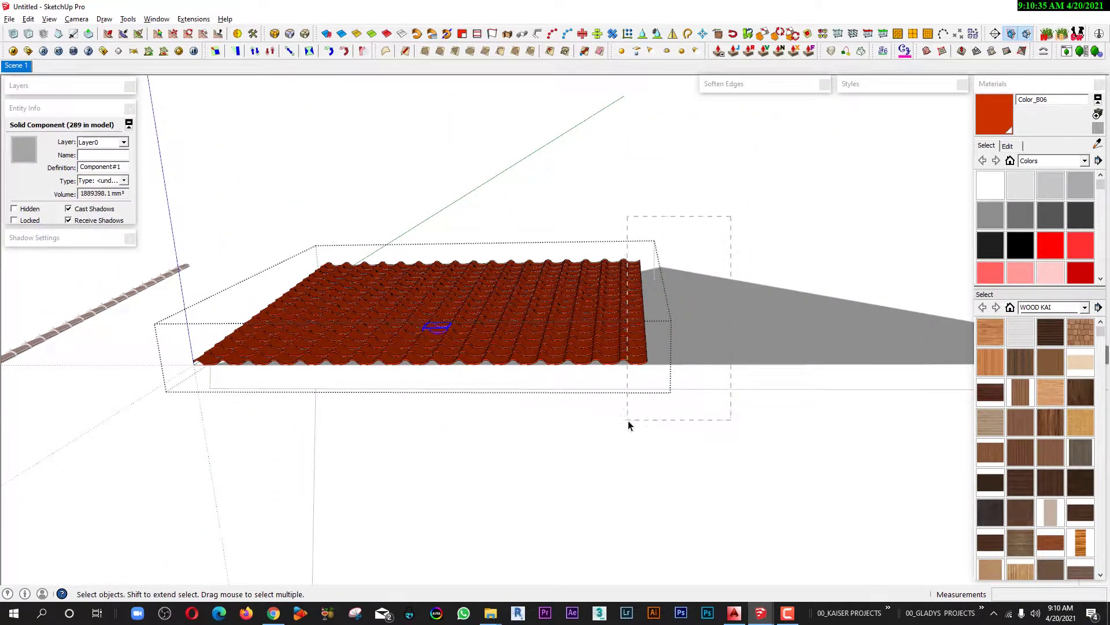
Select the end column of 17 tiles and copy it to the next position.
{"action": "left_click_drag", "start_coordinate": [626, 409], "coordinate": [628, 421]}
{"action": "mouse_move", "coordinate": [659, 422]}
{"action": "middle_mouse_down"}
{"action": "mouse_move", "coordinate": [234, 341]}
{"action": "mouse_move", "coordinate": [477, 392]}
{"action": "middle_mouse_up"}
{"action": "scroll", "coordinate": [234, 341], "scroll_direction": "up", "scroll_amount": 2}
{"action": "scroll", "coordinate": [550, 398], "scroll_direction": "up", "scroll_amount": 3}
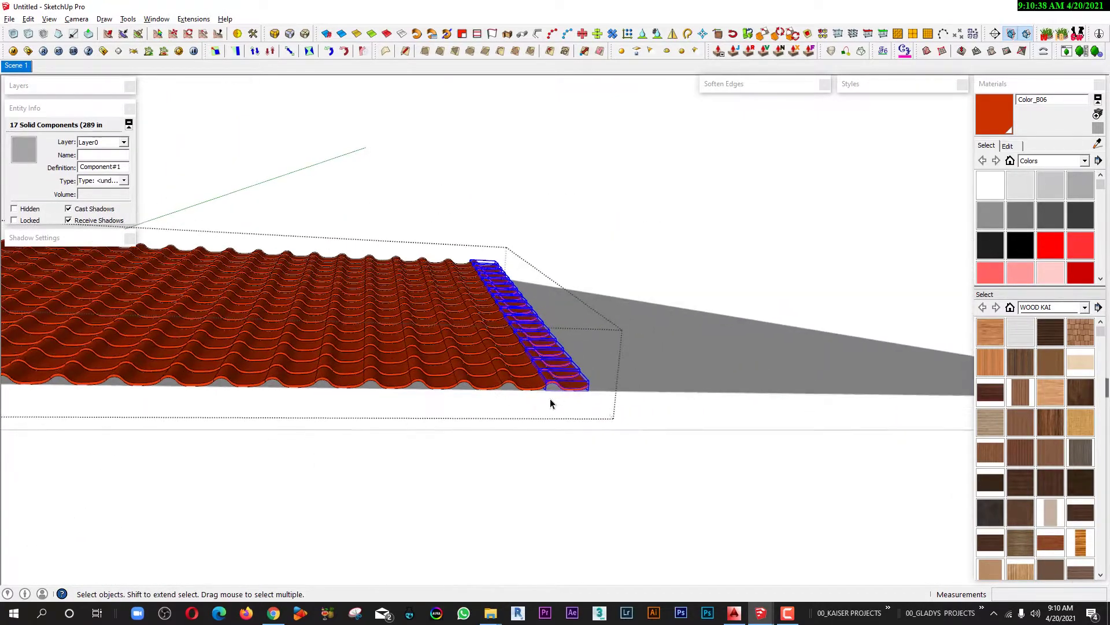
{"action": "scroll", "coordinate": [484, 394], "scroll_direction": "up", "scroll_amount": 2}
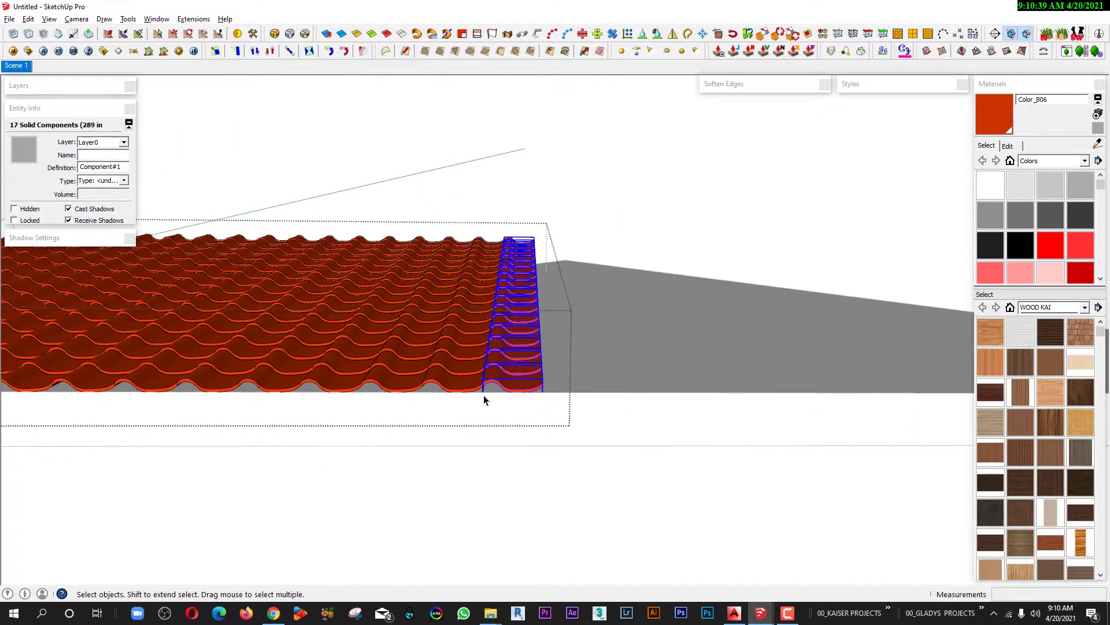
{"action": "scroll", "coordinate": [472, 391], "scroll_direction": "up", "scroll_amount": 2}
{"action": "scroll", "coordinate": [465, 391], "scroll_direction": "up", "scroll_amount": 1}
{"action": "scroll", "coordinate": [447, 390], "scroll_direction": "up", "scroll_amount": 2}
{"action": "scroll", "coordinate": [447, 390], "scroll_direction": "up", "scroll_amount": 1}
{"action": "key", "text": "m"}
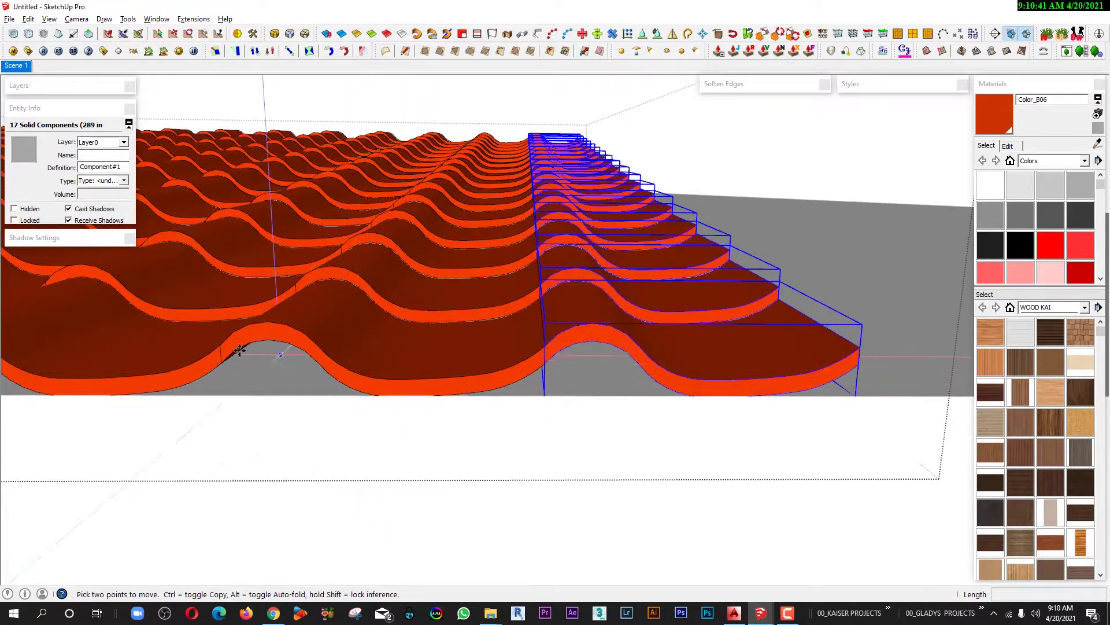
{"action": "left_click", "coordinate": [220, 345]}
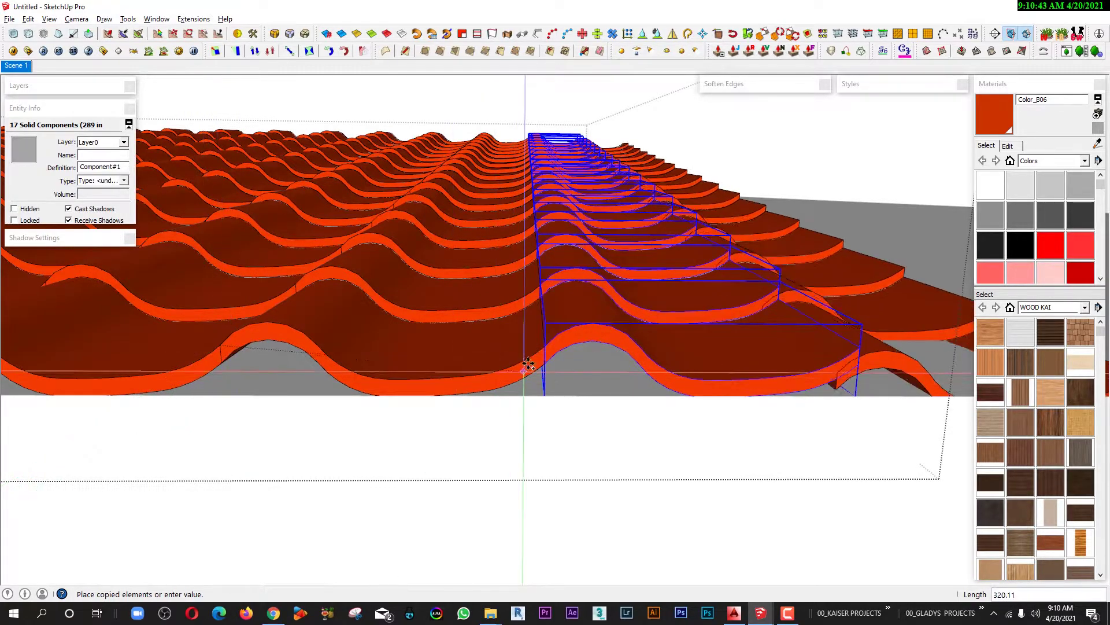
Array the copied tile column 20 times across the roof slope.
{"action": "scroll", "coordinate": [449, 396], "scroll_direction": "down", "scroll_amount": 3}
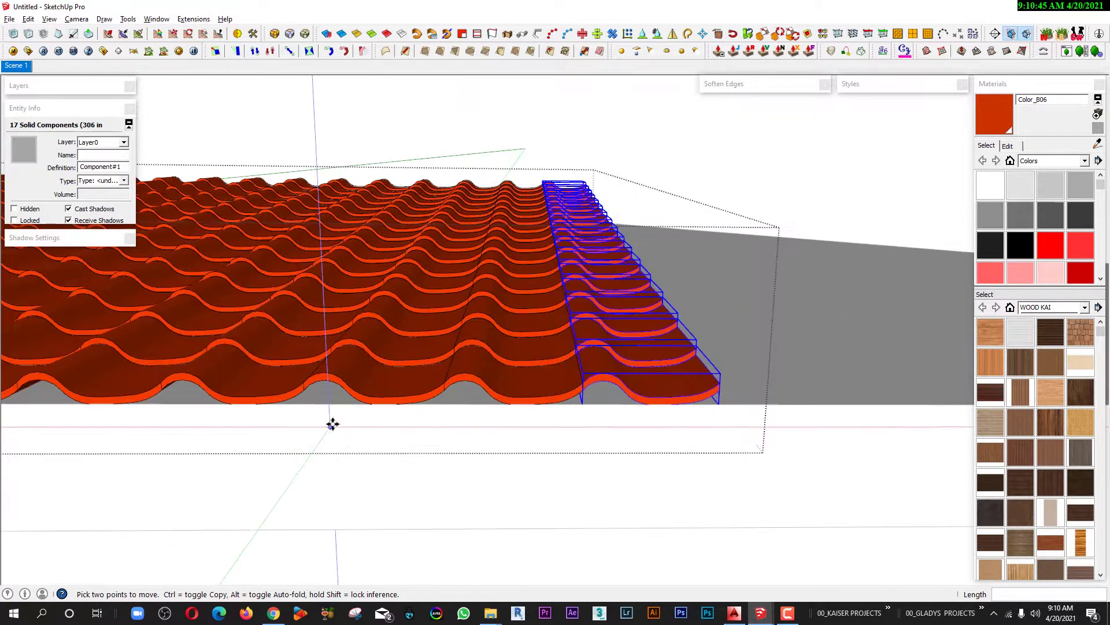
{"action": "scroll", "coordinate": [332, 421], "scroll_direction": "down", "scroll_amount": 3}
{"action": "middle_click_drag", "start_coordinate": [332, 422], "coordinate": [550, 469]}
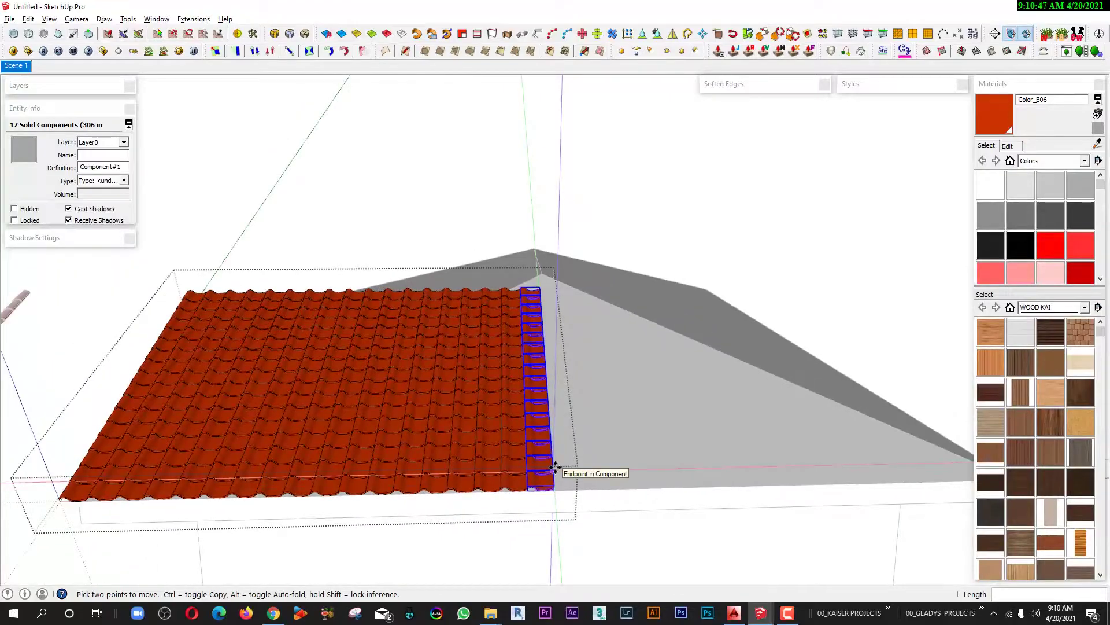
{"action": "type", "text": "*20"}
{"action": "key", "text": "Return"}
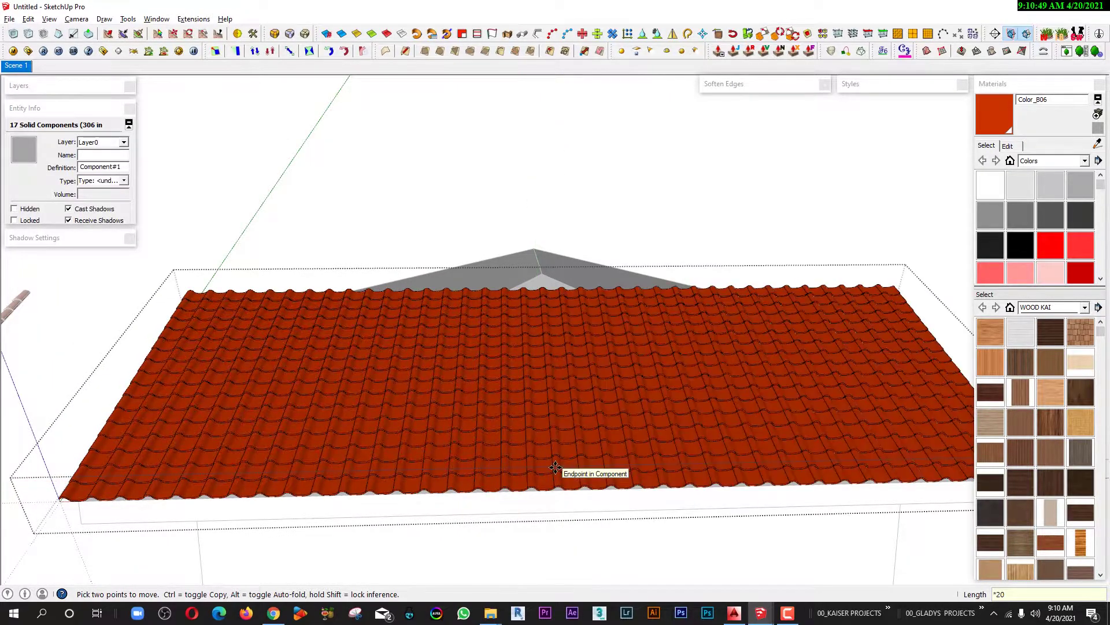
{"action": "mouse_move", "coordinate": [582, 397]}
{"action": "middle_mouse_down"}
{"action": "mouse_move", "coordinate": [418, 330]}
{"action": "mouse_move", "coordinate": [405, 352]}
{"action": "middle_mouse_up"}
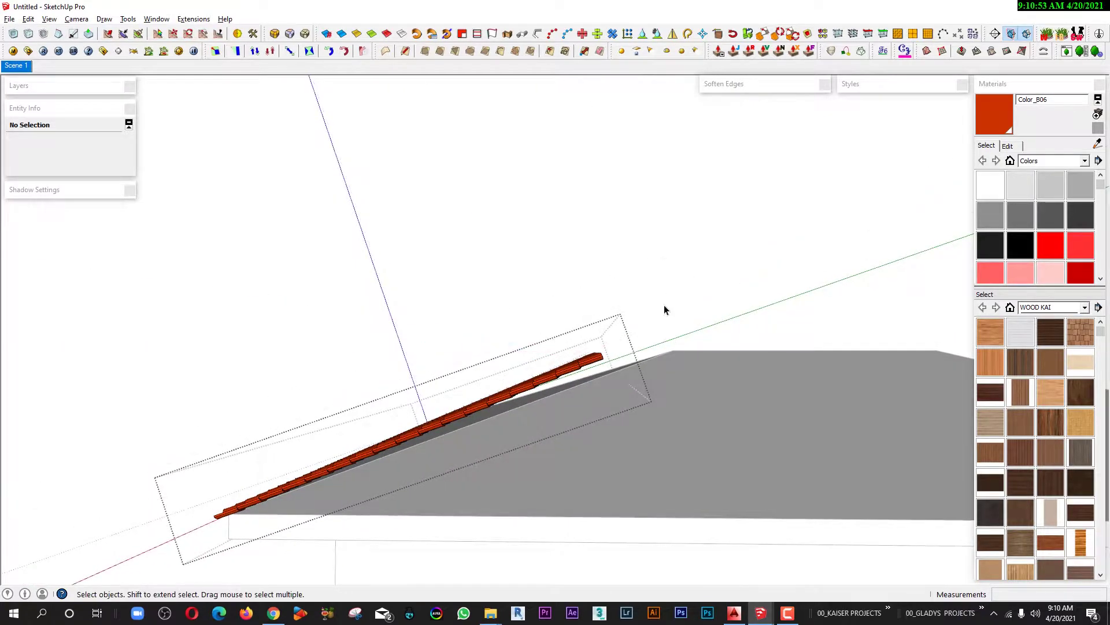
Copy the strip of 37 tiles and place it beside the originals.
{"action": "mouse_move", "coordinate": [601, 415]}
{"action": "middle_mouse_down"}
{"action": "mouse_move", "coordinate": [600, 397]}
{"action": "mouse_move", "coordinate": [641, 424]}
{"action": "middle_mouse_up"}
{"action": "scroll", "coordinate": [597, 391], "scroll_direction": "up", "scroll_amount": 3}
{"action": "scroll", "coordinate": [615, 370], "scroll_direction": "up", "scroll_amount": 3}
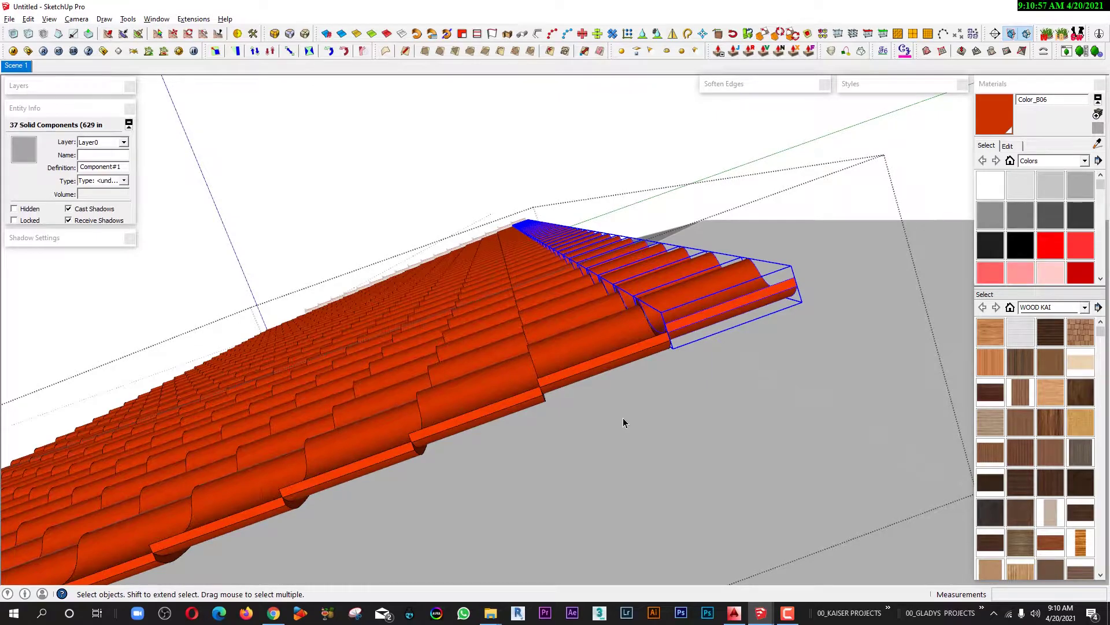
{"action": "key", "text": "m"}
{"action": "scroll", "coordinate": [607, 391], "scroll_direction": "up", "scroll_amount": 5}
{"action": "scroll", "coordinate": [476, 362], "scroll_direction": "down", "scroll_amount": 3}
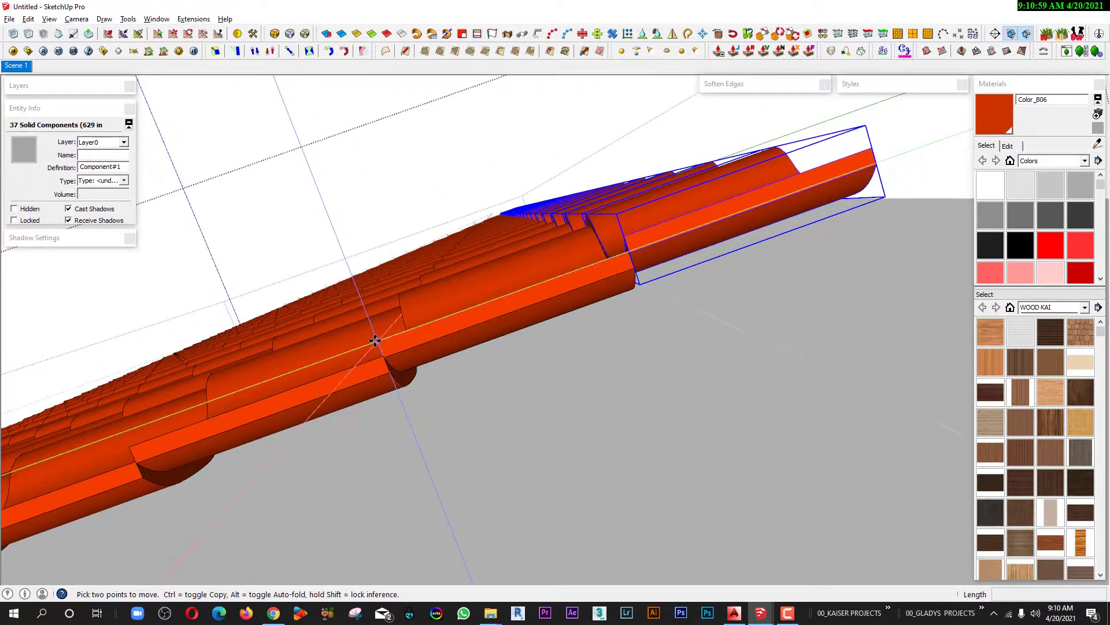
{"action": "left_click", "coordinate": [375, 341]}
{"action": "key", "text": "ctrl"}
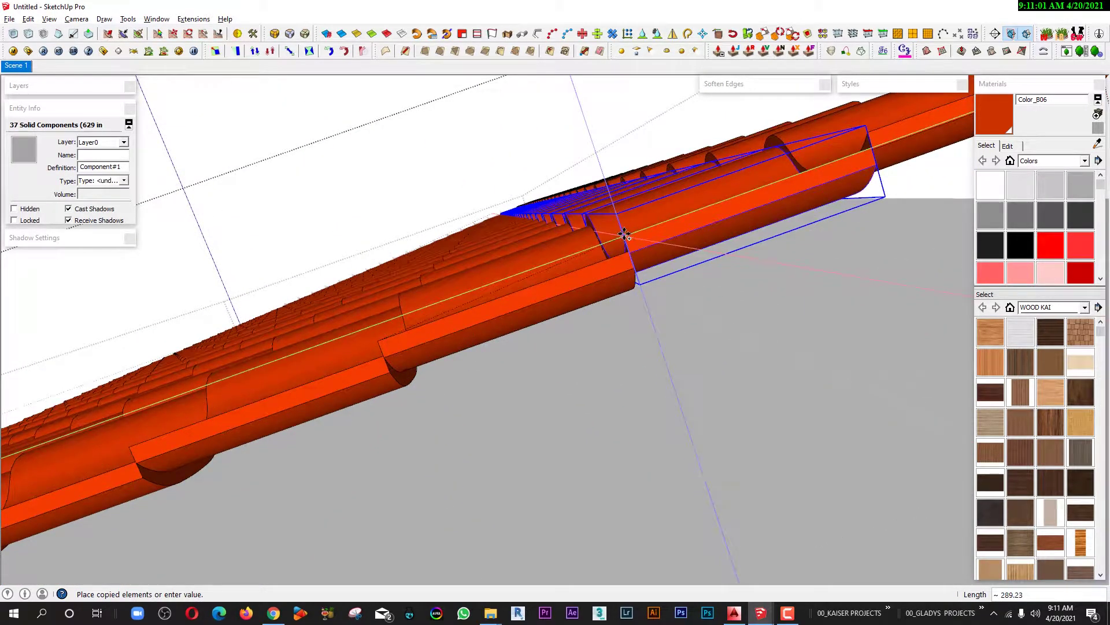
{"action": "left_click", "coordinate": [624, 234]}
Clear the selection, orbit to a new angle, and select the roof tile group.
{"action": "scroll", "coordinate": [449, 353], "scroll_direction": "down", "scroll_amount": 3}
{"action": "scroll", "coordinate": [489, 366], "scroll_direction": "down", "scroll_amount": 3}
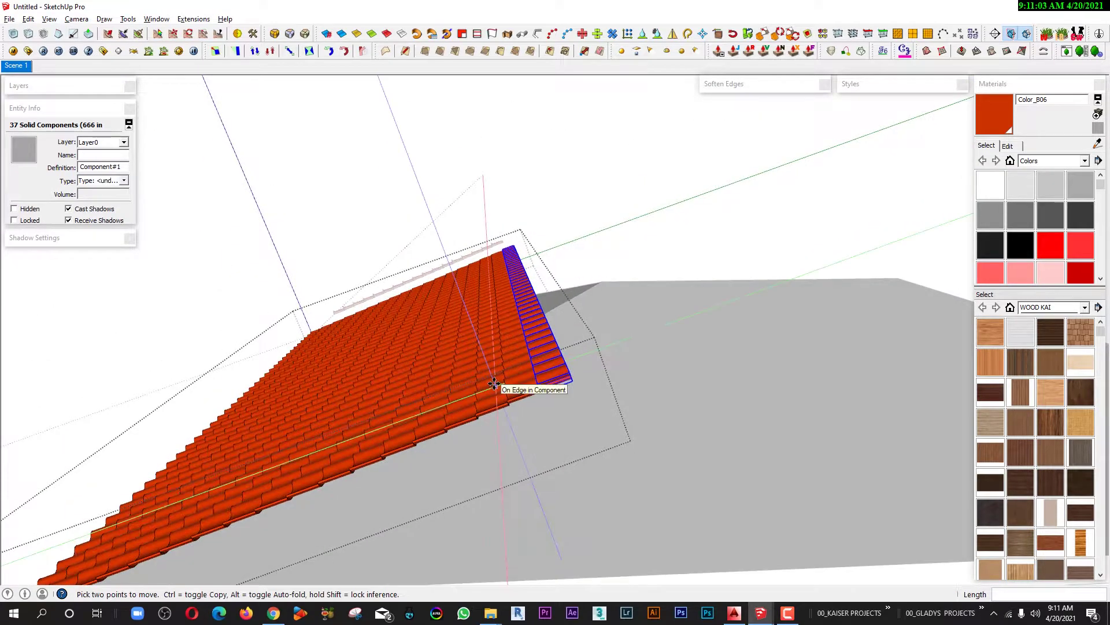
{"action": "key", "text": "space"}
{"action": "scroll", "coordinate": [531, 359], "scroll_direction": "down", "scroll_amount": 3}
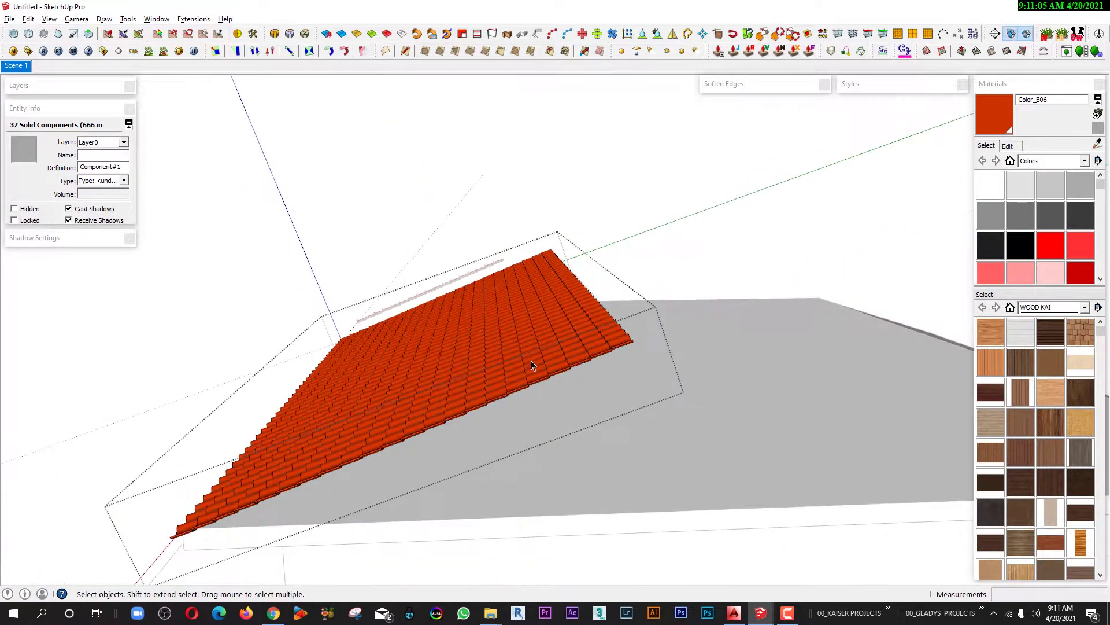
{"action": "left_click", "coordinate": [565, 225]}
{"action": "mouse_move", "coordinate": [531, 360]}
{"action": "middle_mouse_down"}
{"action": "mouse_move", "coordinate": [564, 226]}
{"action": "mouse_move", "coordinate": [475, 283]}
{"action": "middle_mouse_up"}
{"action": "left_click", "coordinate": [588, 346]}
Try rotating the tile group from a low side-on view, then cancel.
{"action": "mouse_move", "coordinate": [587, 346]}
{"action": "middle_mouse_down"}
{"action": "mouse_move", "coordinate": [472, 364]}
{"action": "mouse_move", "coordinate": [449, 390]}
{"action": "middle_mouse_up"}
{"action": "scroll", "coordinate": [449, 391], "scroll_direction": "up", "scroll_amount": 2}
{"action": "key", "text": "q"}
{"action": "scroll", "coordinate": [441, 352], "scroll_direction": "up", "scroll_amount": 3}
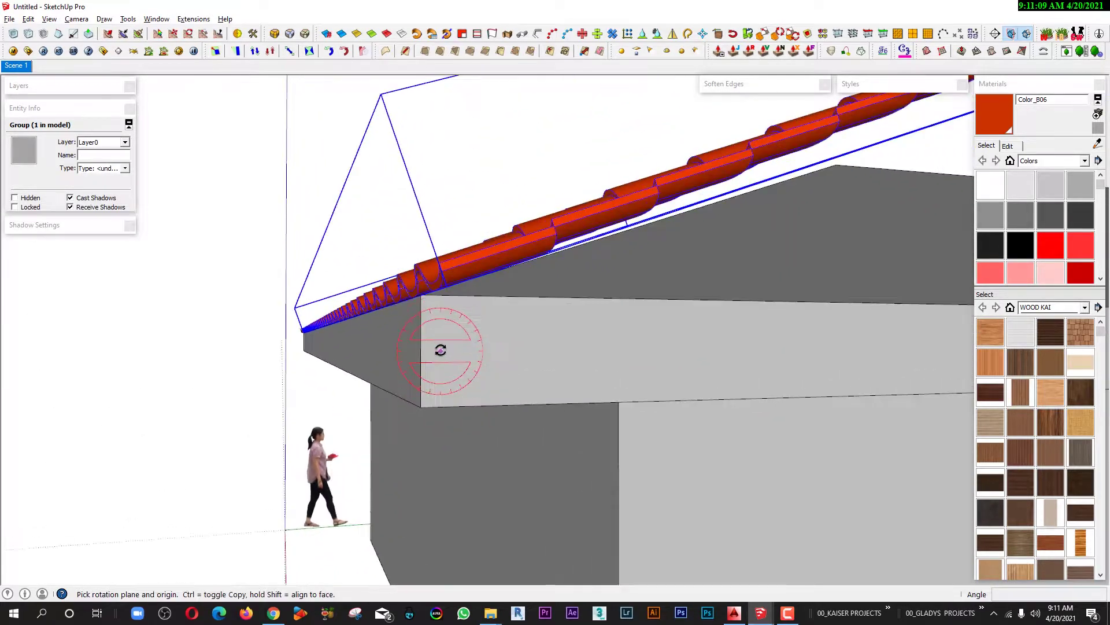
{"action": "scroll", "coordinate": [421, 303], "scroll_direction": "up", "scroll_amount": 2}
{"action": "scroll", "coordinate": [417, 285], "scroll_direction": "down", "scroll_amount": 3}
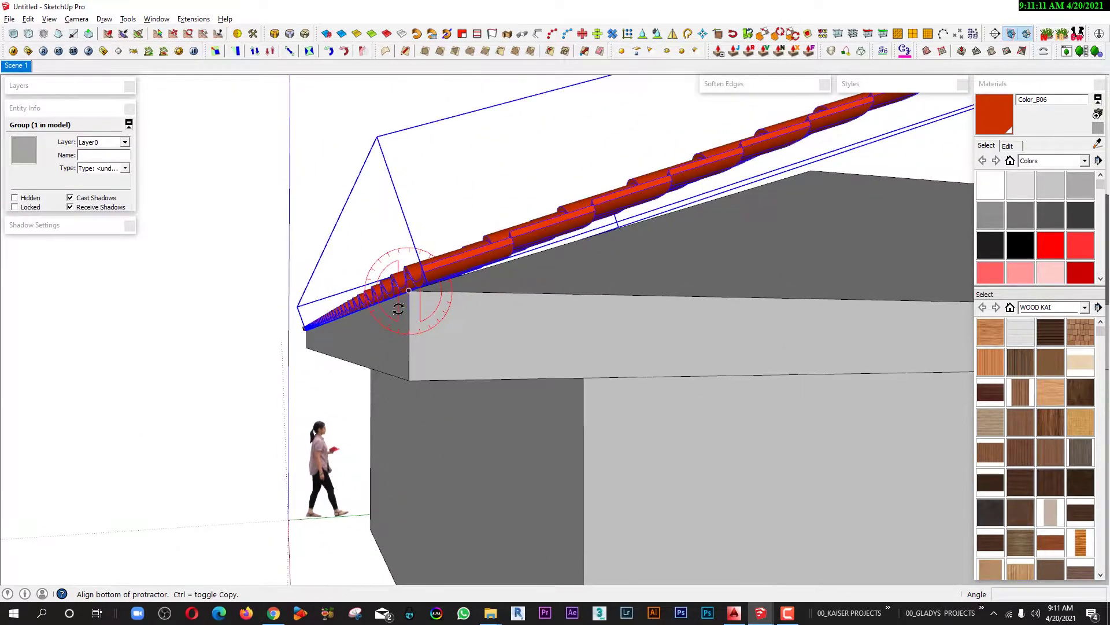
{"action": "mouse_move", "coordinate": [384, 293]}
{"action": "middle_mouse_down"}
{"action": "mouse_move", "coordinate": [199, 404]}
{"action": "mouse_move", "coordinate": [209, 384]}
{"action": "middle_mouse_up"}
{"action": "key", "text": "space"}
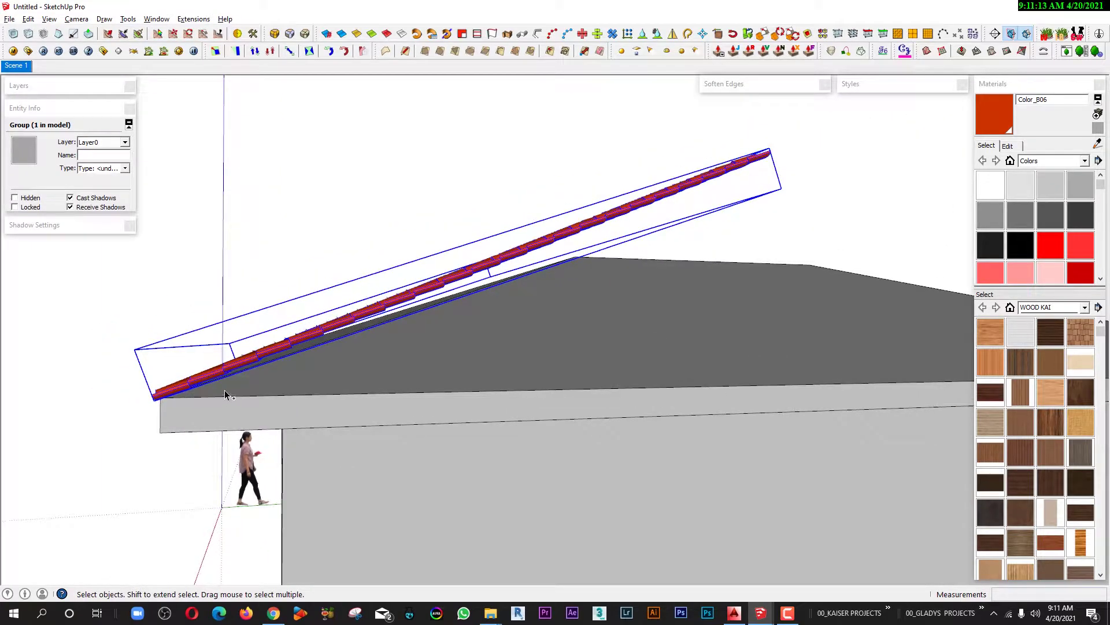
Zoom to the eave and start moving the tile group 10 units from its lower corner.
{"action": "scroll", "coordinate": [225, 390], "scroll_direction": "up", "scroll_amount": 3}
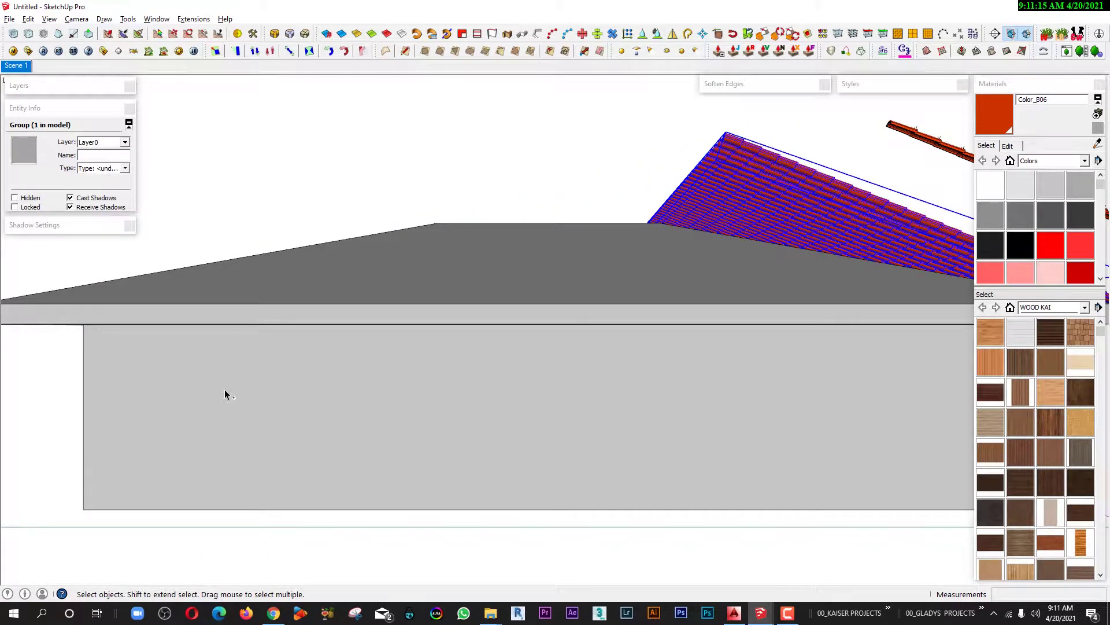
{"action": "scroll", "coordinate": [225, 394], "scroll_direction": "down", "scroll_amount": 3}
{"action": "scroll", "coordinate": [645, 417], "scroll_direction": "up", "scroll_amount": 2}
{"action": "scroll", "coordinate": [550, 250], "scroll_direction": "up", "scroll_amount": 2}
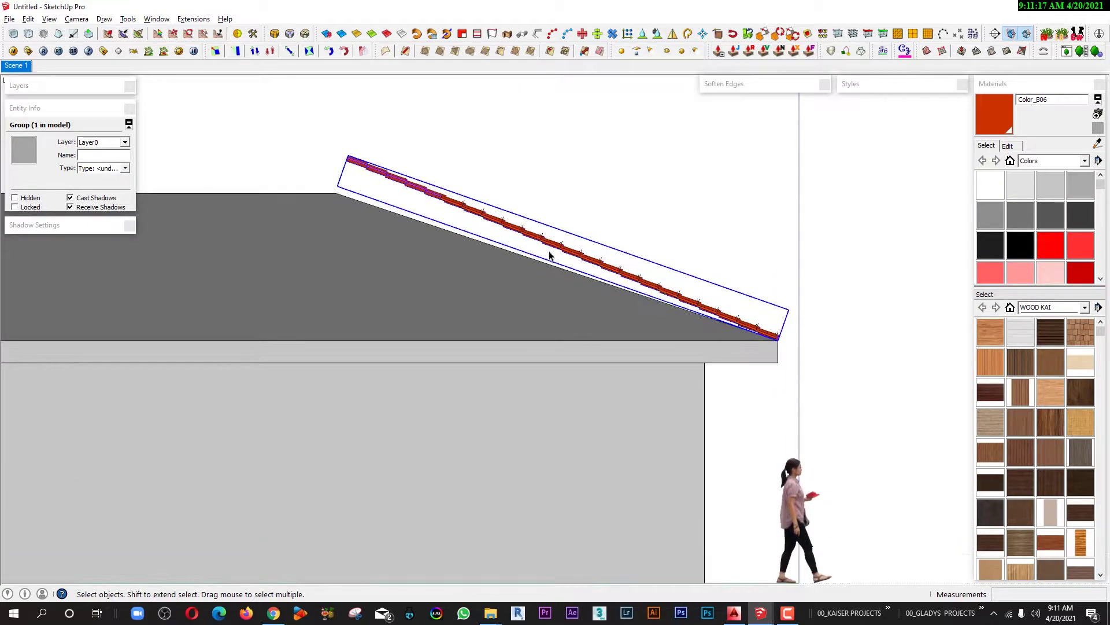
{"action": "scroll", "coordinate": [808, 350], "scroll_direction": "up", "scroll_amount": 2}
{"action": "scroll", "coordinate": [690, 356], "scroll_direction": "up", "scroll_amount": 1}
{"action": "scroll", "coordinate": [691, 354], "scroll_direction": "up", "scroll_amount": 1}
{"action": "key", "text": "q"}
{"action": "scroll", "coordinate": [693, 355], "scroll_direction": "up", "scroll_amount": 1}
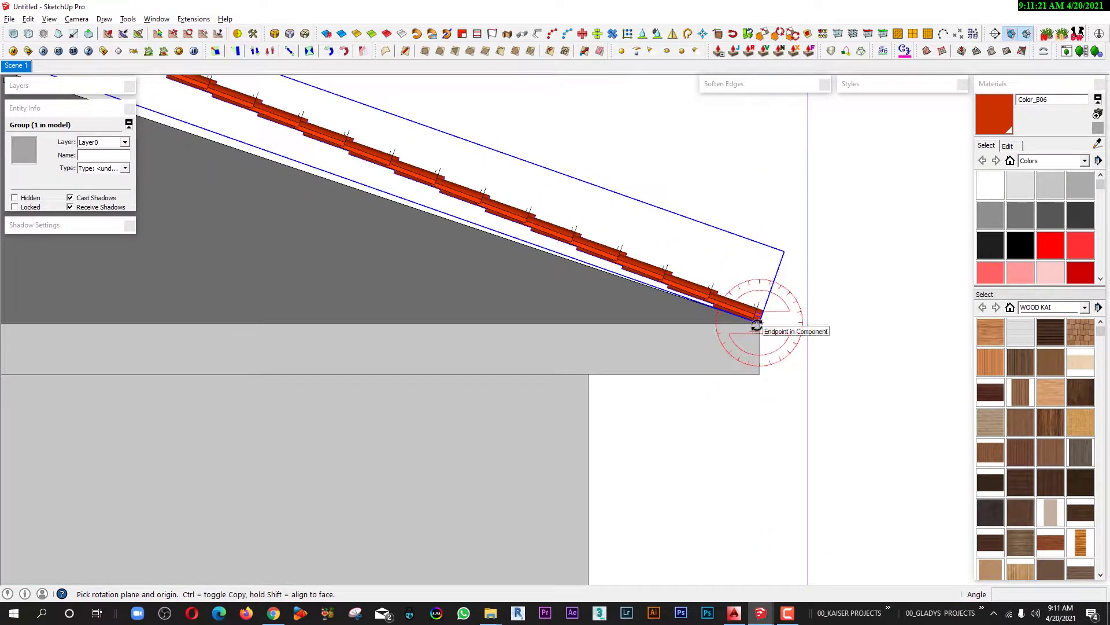
{"action": "scroll", "coordinate": [757, 329], "scroll_direction": "up", "scroll_amount": 1}
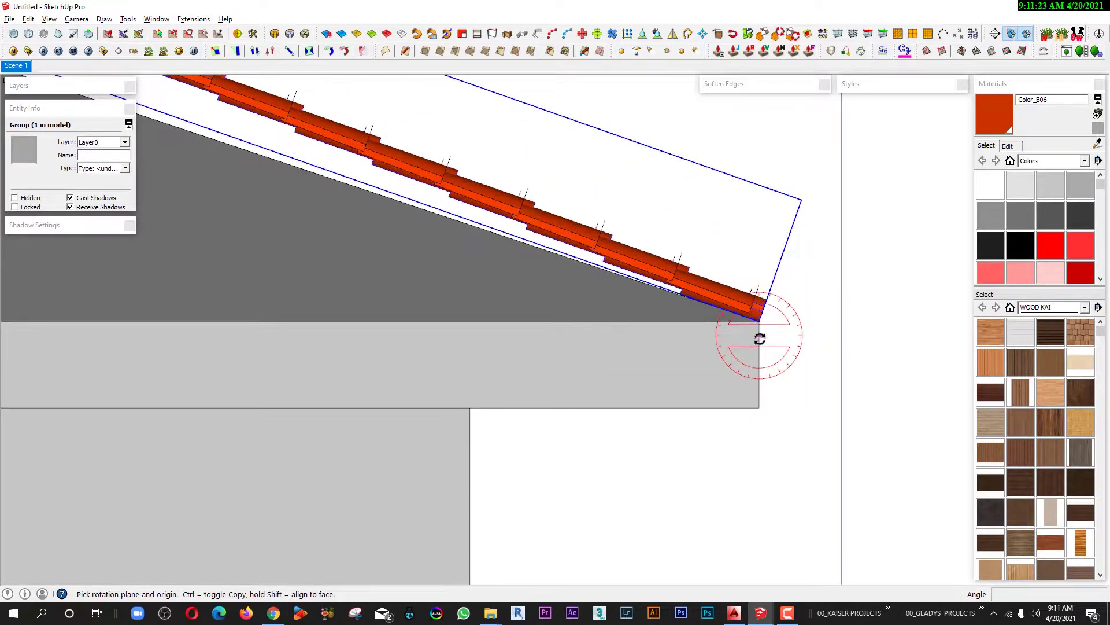
{"action": "scroll", "coordinate": [757, 324], "scroll_direction": "up", "scroll_amount": 2}
{"action": "scroll", "coordinate": [757, 318], "scroll_direction": "up", "scroll_amount": 2}
{"action": "scroll", "coordinate": [760, 314], "scroll_direction": "up", "scroll_amount": 2}
{"action": "scroll", "coordinate": [762, 310], "scroll_direction": "up", "scroll_amount": 1}
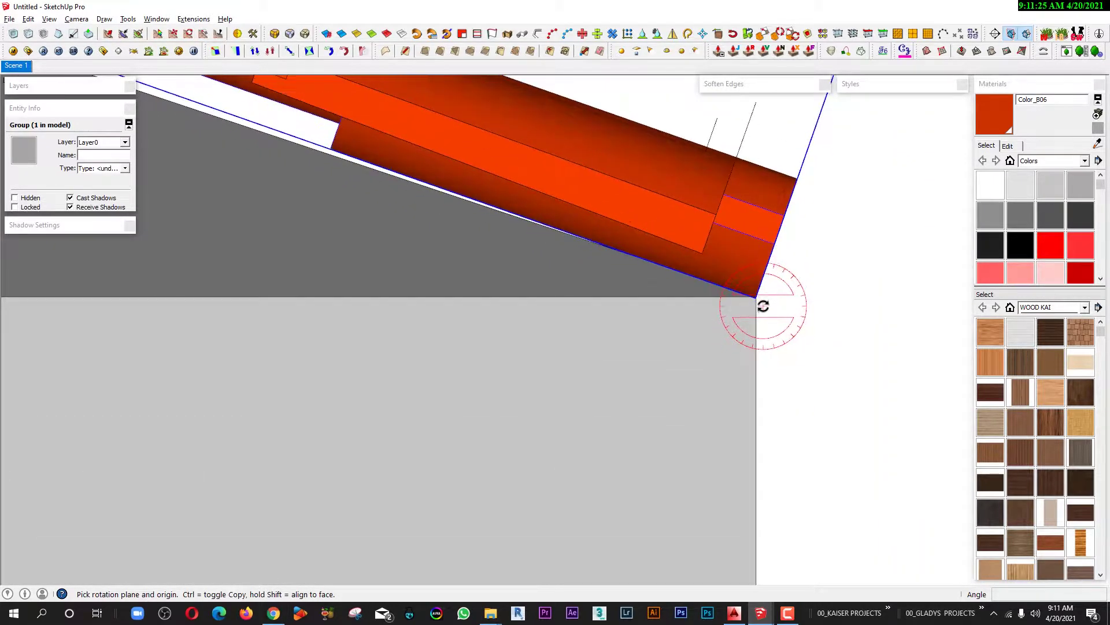
{"action": "key", "text": "m"}
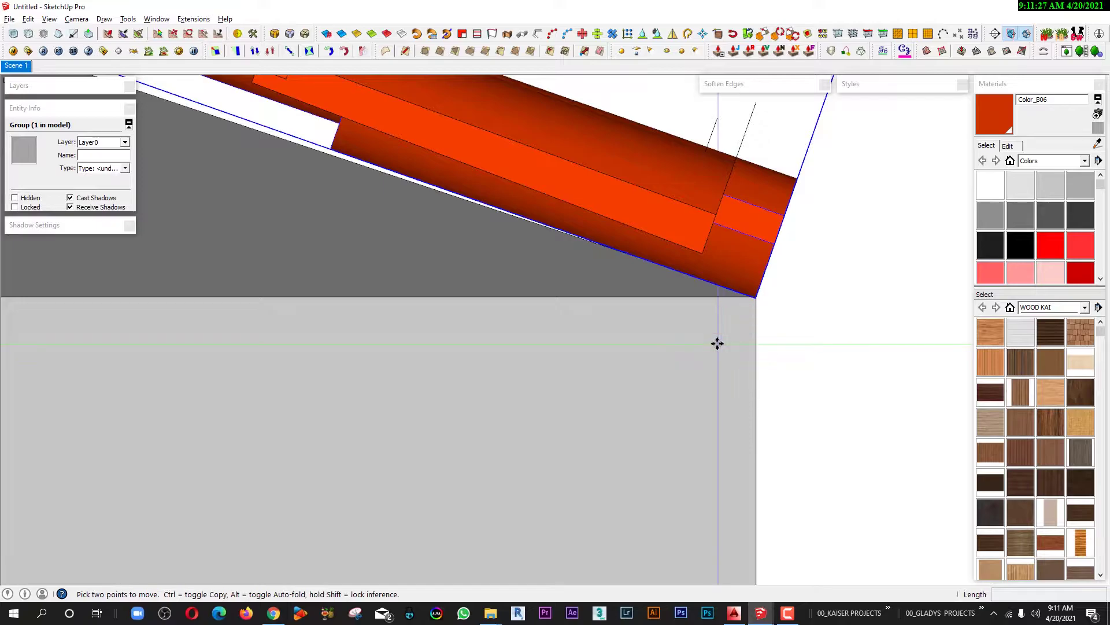
{"action": "left_click", "coordinate": [726, 344]}
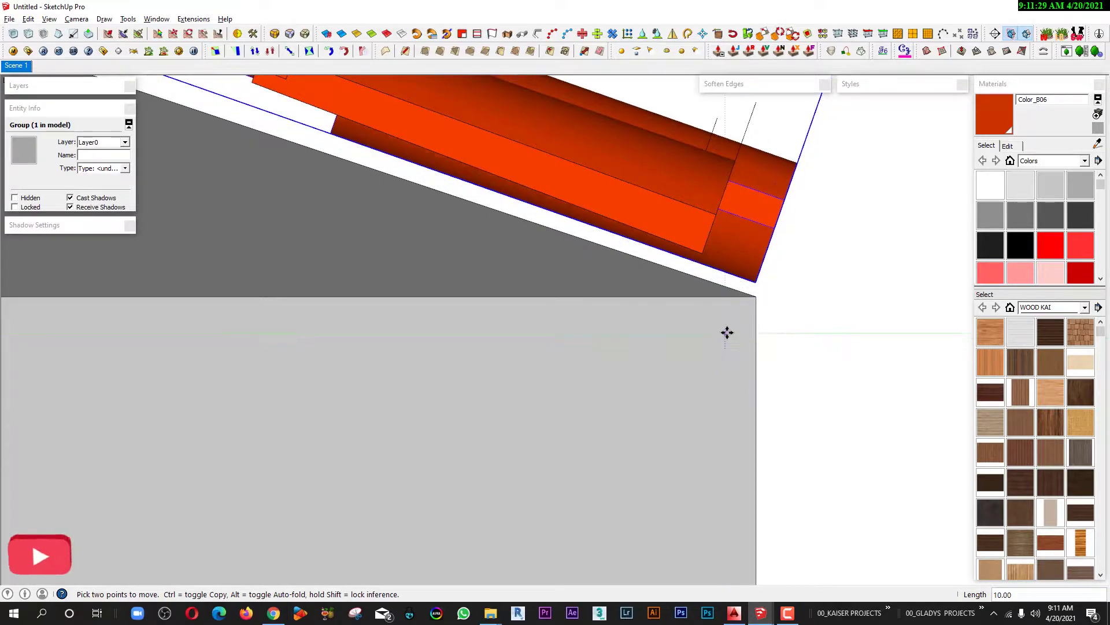
Confirm the 10-unit lift of the tile group and zoom out.
{"action": "key", "text": "space"}
{"action": "scroll", "coordinate": [728, 342], "scroll_direction": "down", "scroll_amount": 2}
{"action": "scroll", "coordinate": [727, 345], "scroll_direction": "down", "scroll_amount": 2}
{"action": "scroll", "coordinate": [724, 352], "scroll_direction": "down", "scroll_amount": 3}
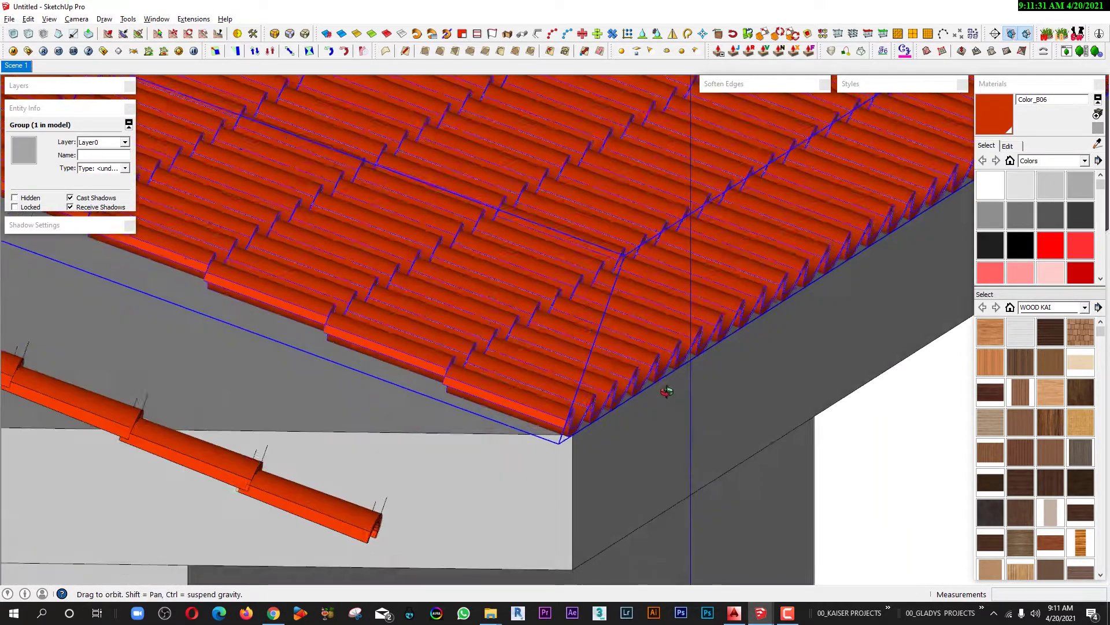
{"action": "scroll", "coordinate": [602, 404], "scroll_direction": "down", "scroll_amount": 2}
{"action": "scroll", "coordinate": [549, 416], "scroll_direction": "down", "scroll_amount": 2}
{"action": "scroll", "coordinate": [515, 448], "scroll_direction": "up", "scroll_amount": 3}
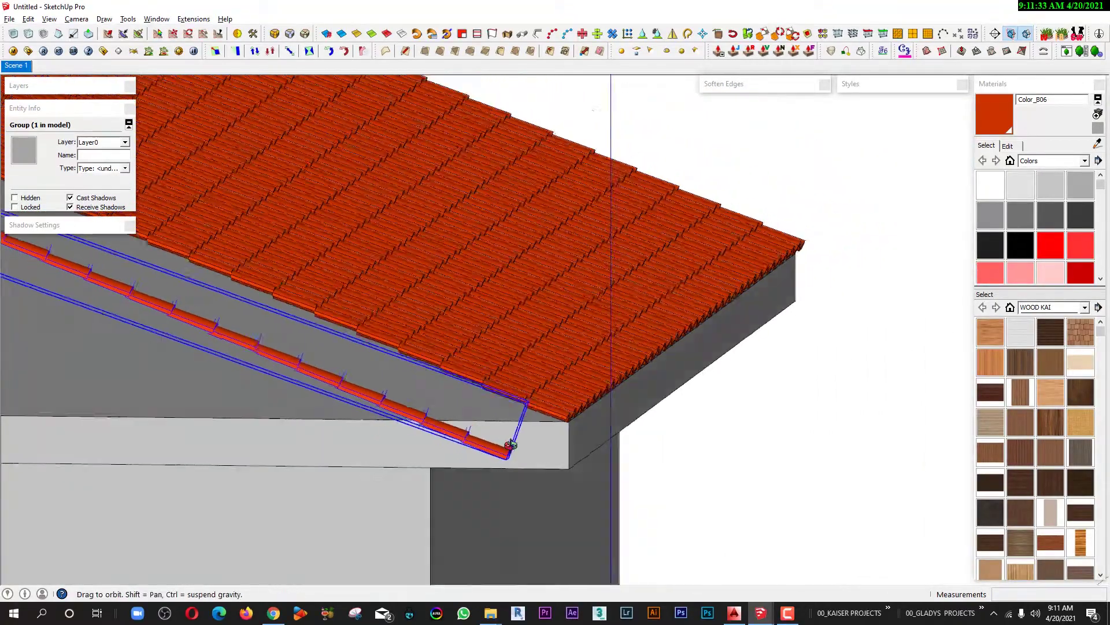
{"action": "scroll", "coordinate": [525, 443], "scroll_direction": "up", "scroll_amount": 2}
Move the loose tile strip to the roof's end, snapping in a side elevation.
{"action": "key", "text": "m"}
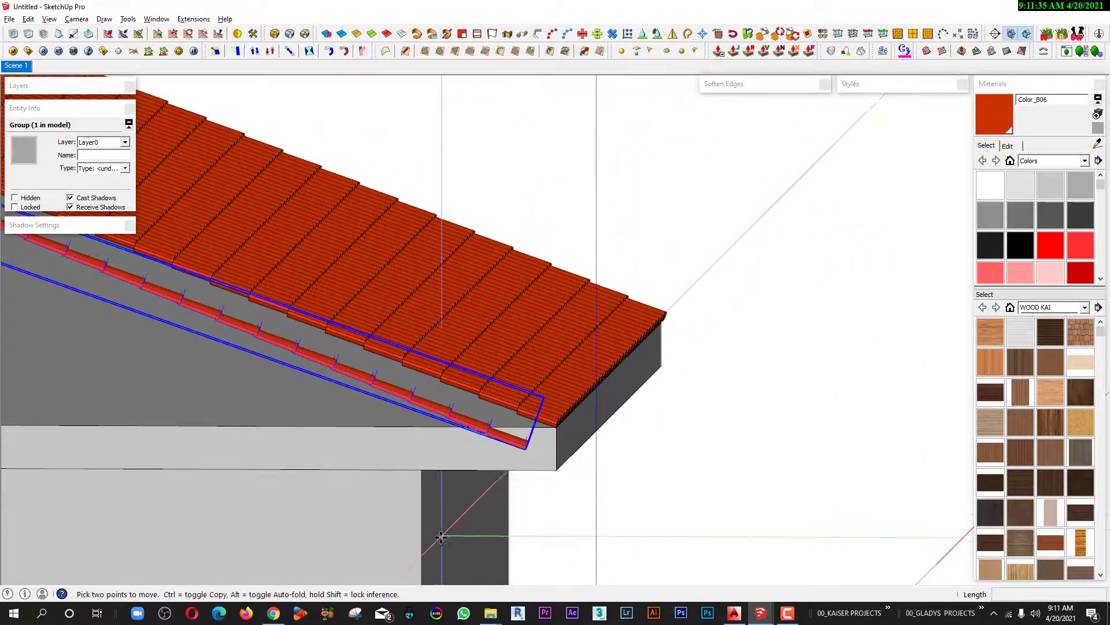
{"action": "left_click", "coordinate": [414, 542]}
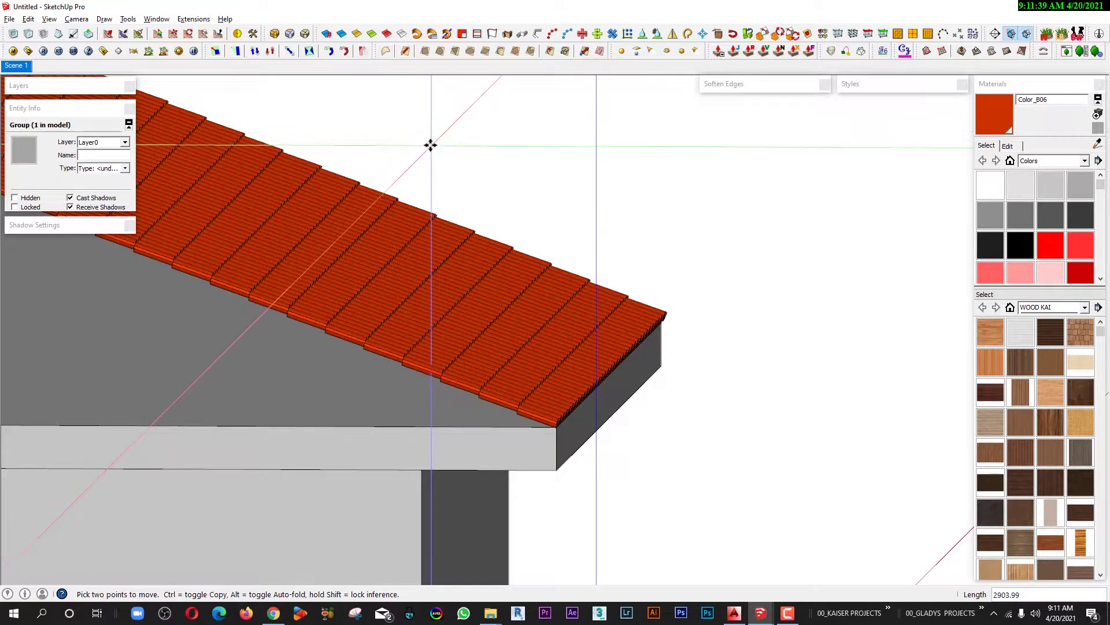
{"action": "key", "text": "F4"}
{"action": "left_click", "coordinate": [617, 453]}
{"action": "key", "text": "space"}
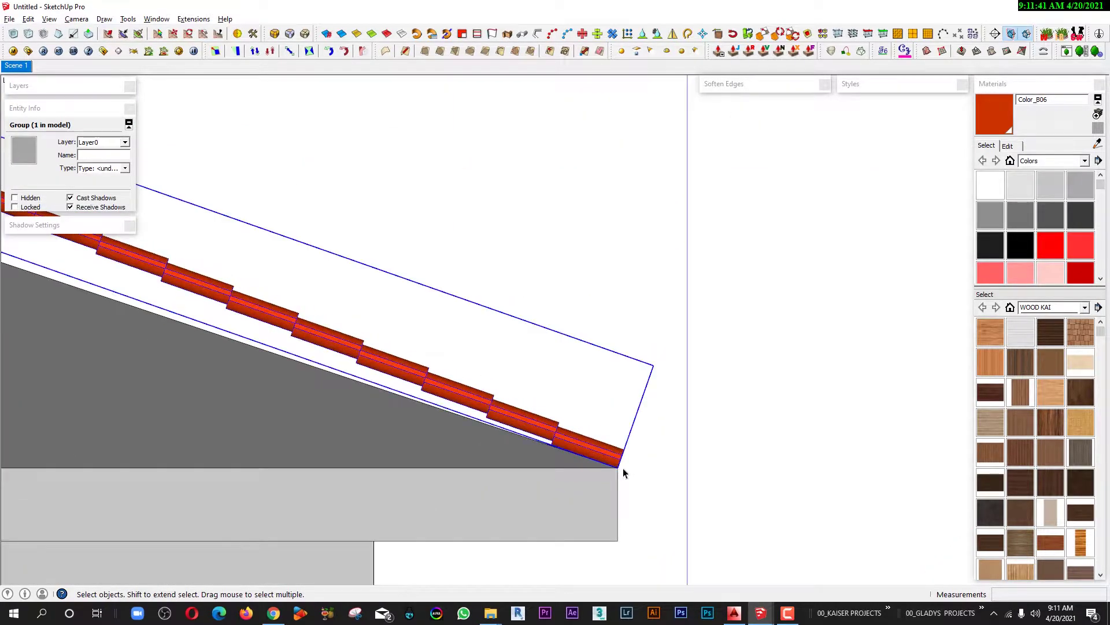
Zoom in and briefly start rotating the tile strip.
{"action": "scroll", "coordinate": [623, 475], "scroll_direction": "up", "scroll_amount": 3}
{"action": "scroll", "coordinate": [590, 486], "scroll_direction": "up", "scroll_amount": 2}
{"action": "key", "text": "q"}
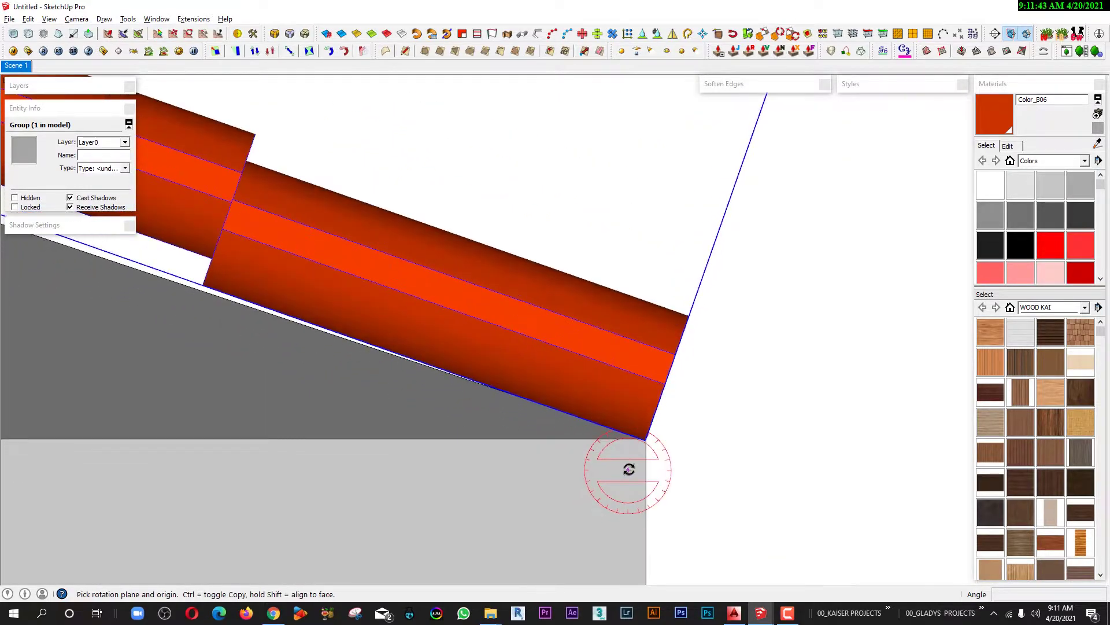
{"action": "scroll", "coordinate": [636, 457], "scroll_direction": "up", "scroll_amount": 2}
{"action": "scroll", "coordinate": [642, 449], "scroll_direction": "up", "scroll_amount": 1}
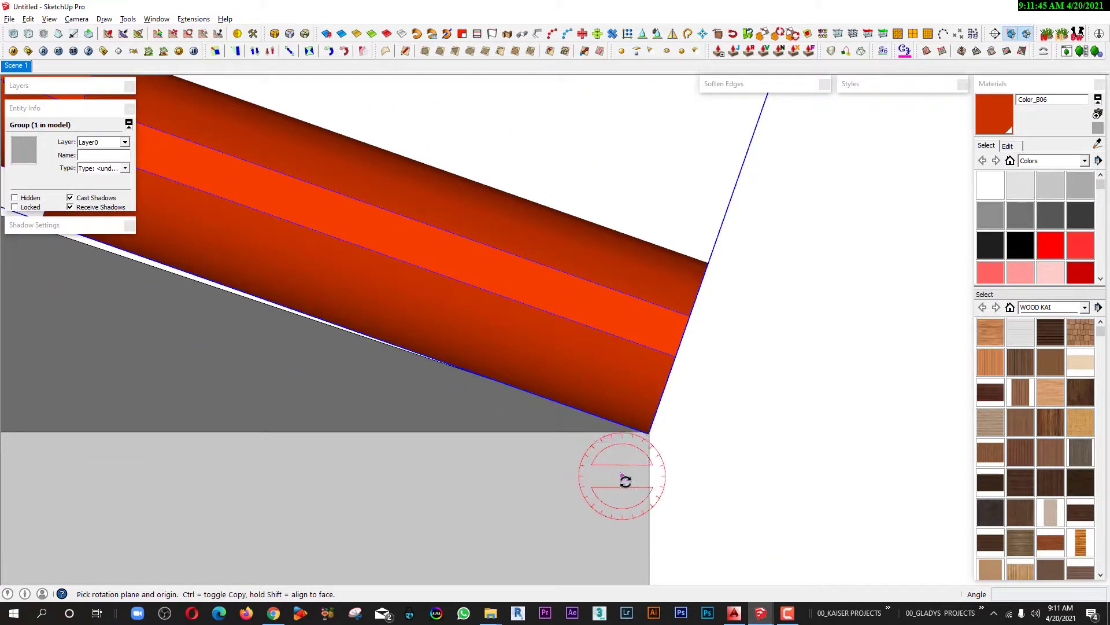
Move the tile sheet about 6.22 from its lower corner onto the eave slab corner.
{"action": "key", "text": "m"}
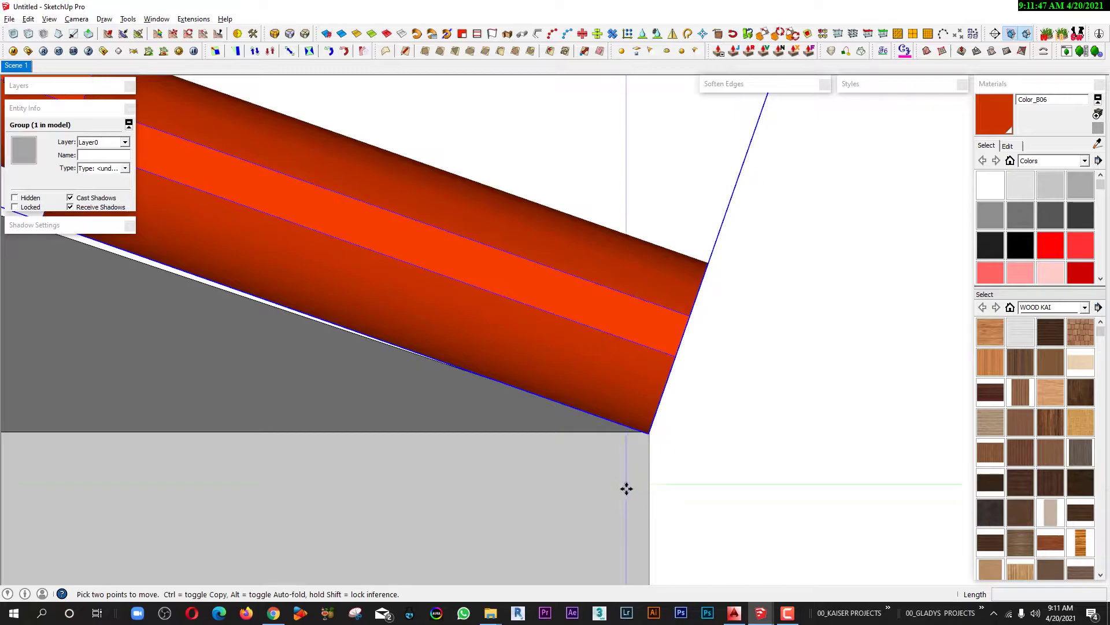
{"action": "left_click", "coordinate": [627, 486]}
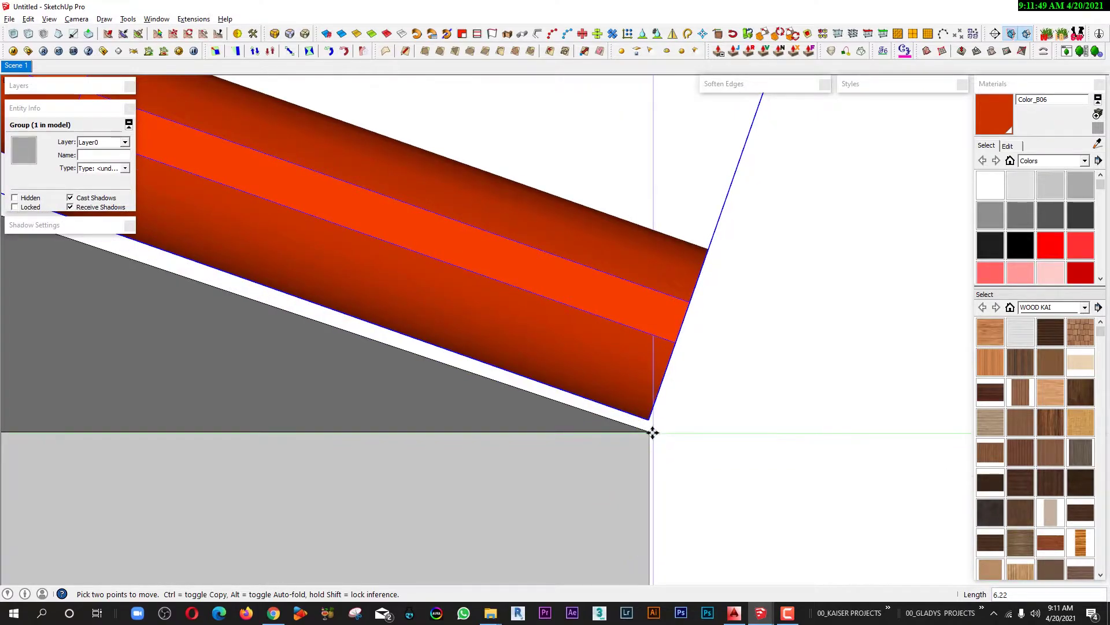
{"action": "scroll", "coordinate": [652, 433], "scroll_direction": "down", "scroll_amount": 5}
{"action": "scroll", "coordinate": [627, 442], "scroll_direction": "up", "scroll_amount": 5}
{"action": "middle_click_drag", "start_coordinate": [544, 377], "coordinate": [234, 444], "text": "shift"}
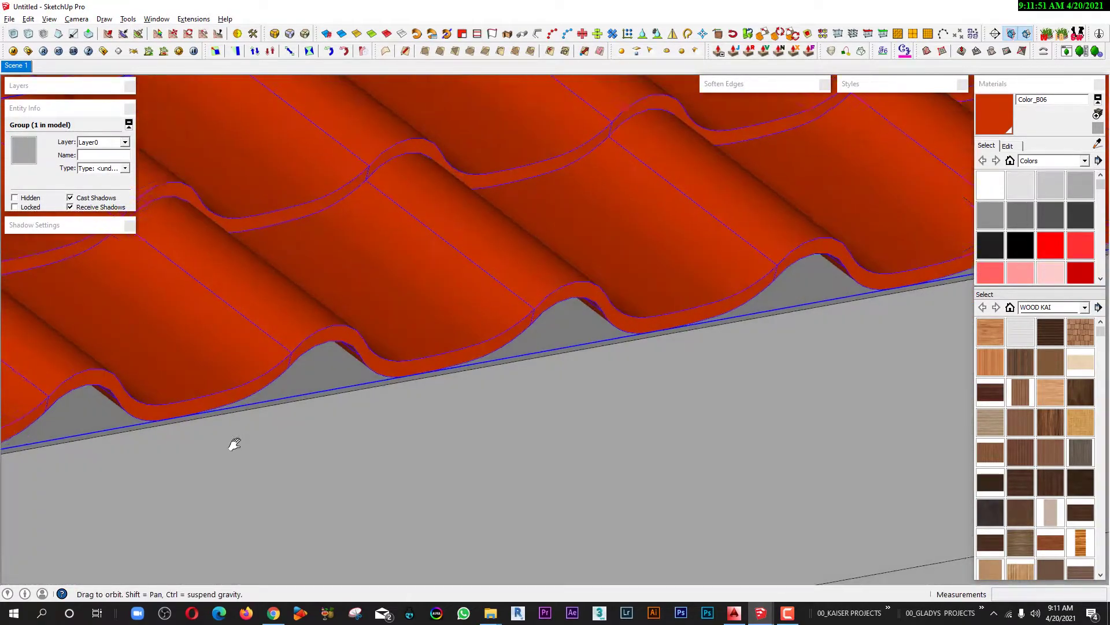
{"action": "scroll", "coordinate": [488, 347], "scroll_direction": "down", "scroll_amount": 2}
{"action": "scroll", "coordinate": [536, 397], "scroll_direction": "down", "scroll_amount": 2}
{"action": "scroll", "coordinate": [429, 392], "scroll_direction": "down", "scroll_amount": 2}
{"action": "scroll", "coordinate": [387, 405], "scroll_direction": "down", "scroll_amount": 2}
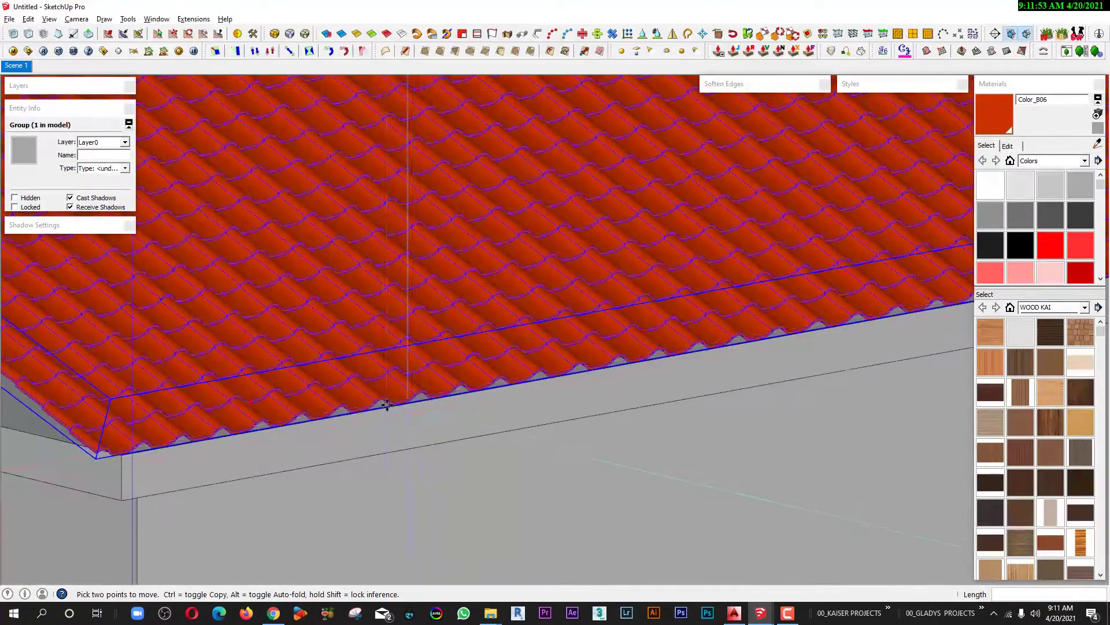
{"action": "scroll", "coordinate": [208, 442], "scroll_direction": "up", "scroll_amount": 2}
{"action": "scroll", "coordinate": [199, 442], "scroll_direction": "up", "scroll_amount": 2}
{"action": "scroll", "coordinate": [190, 441], "scroll_direction": "up", "scroll_amount": 2}
{"action": "scroll", "coordinate": [169, 423], "scroll_direction": "up", "scroll_amount": 2}
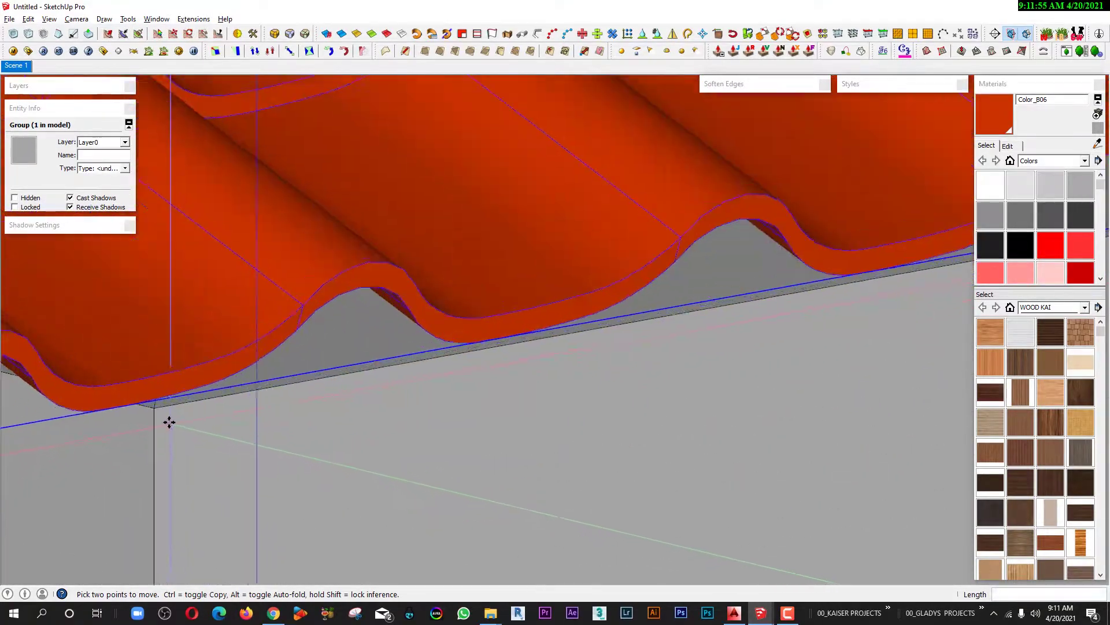
{"action": "scroll", "coordinate": [169, 422], "scroll_direction": "up", "scroll_amount": 2}
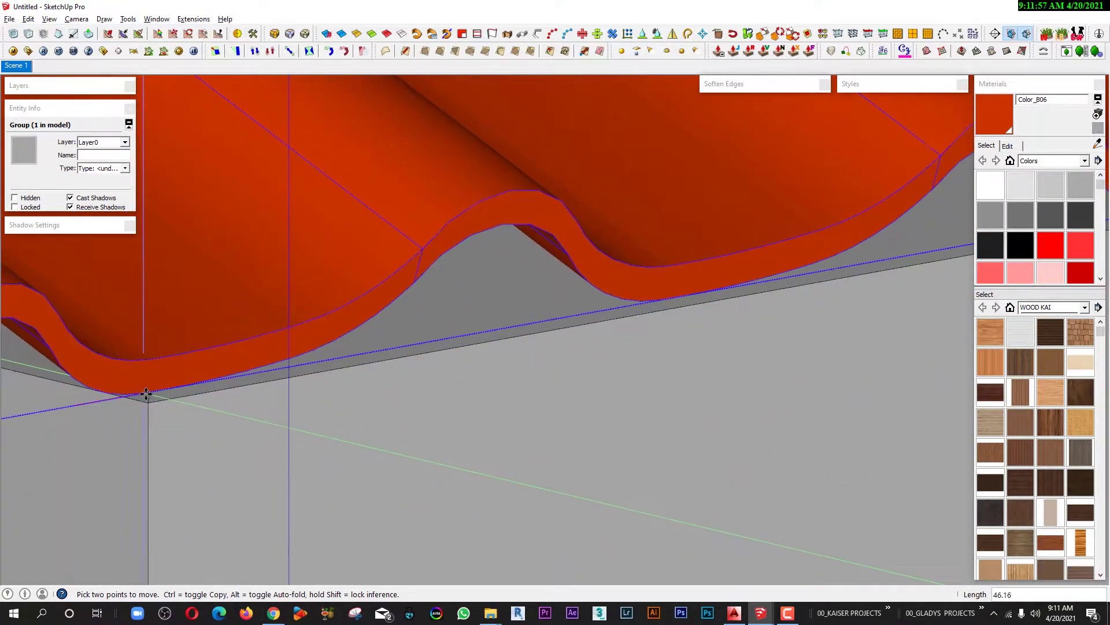
{"action": "left_click", "coordinate": [150, 402]}
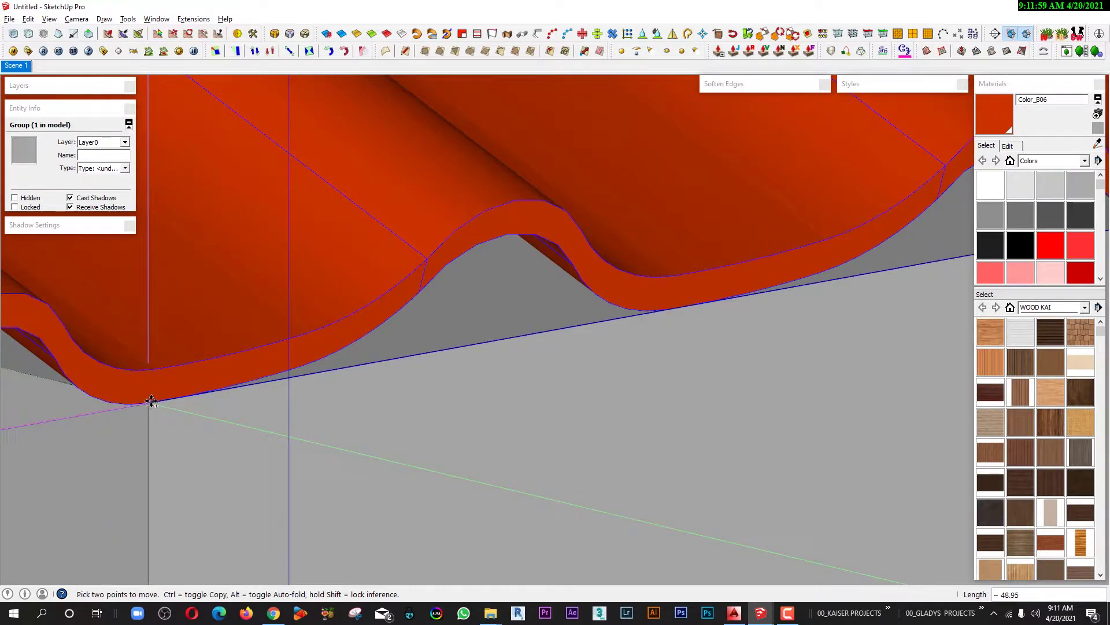
Set the rotation pivot at the roof's eave corner.
{"action": "scroll", "coordinate": [493, 404], "scroll_direction": "down", "scroll_amount": 5}
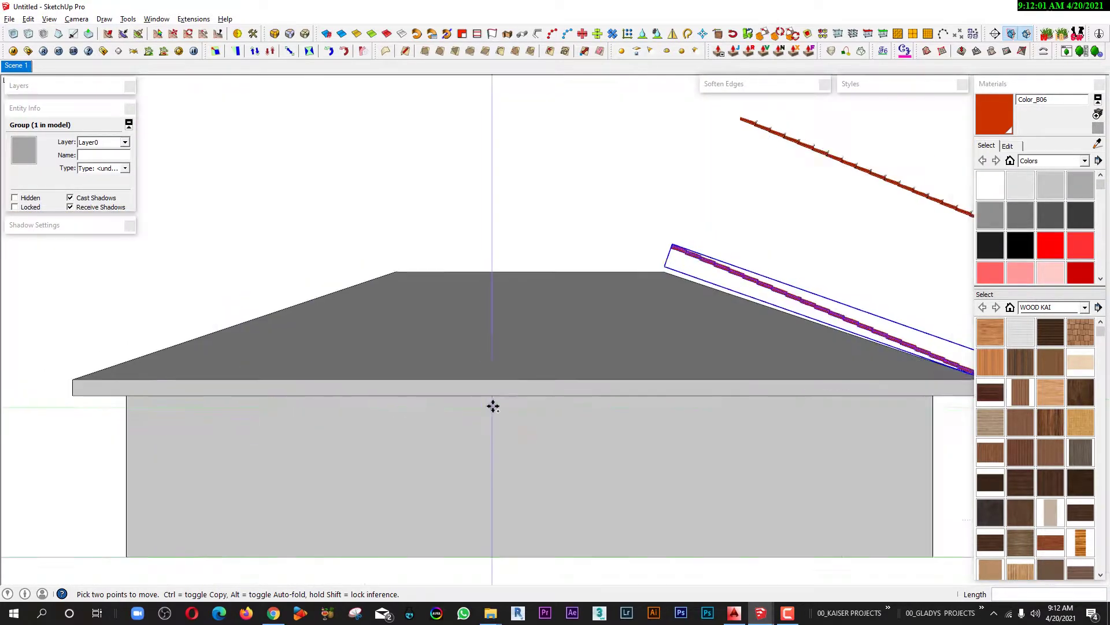
{"action": "scroll", "coordinate": [526, 366], "scroll_direction": "down", "scroll_amount": 2}
{"action": "key", "text": "space"}
{"action": "scroll", "coordinate": [509, 389], "scroll_direction": "up", "scroll_amount": 3}
{"action": "scroll", "coordinate": [564, 373], "scroll_direction": "up", "scroll_amount": 2}
{"action": "scroll", "coordinate": [574, 358], "scroll_direction": "up", "scroll_amount": 3}
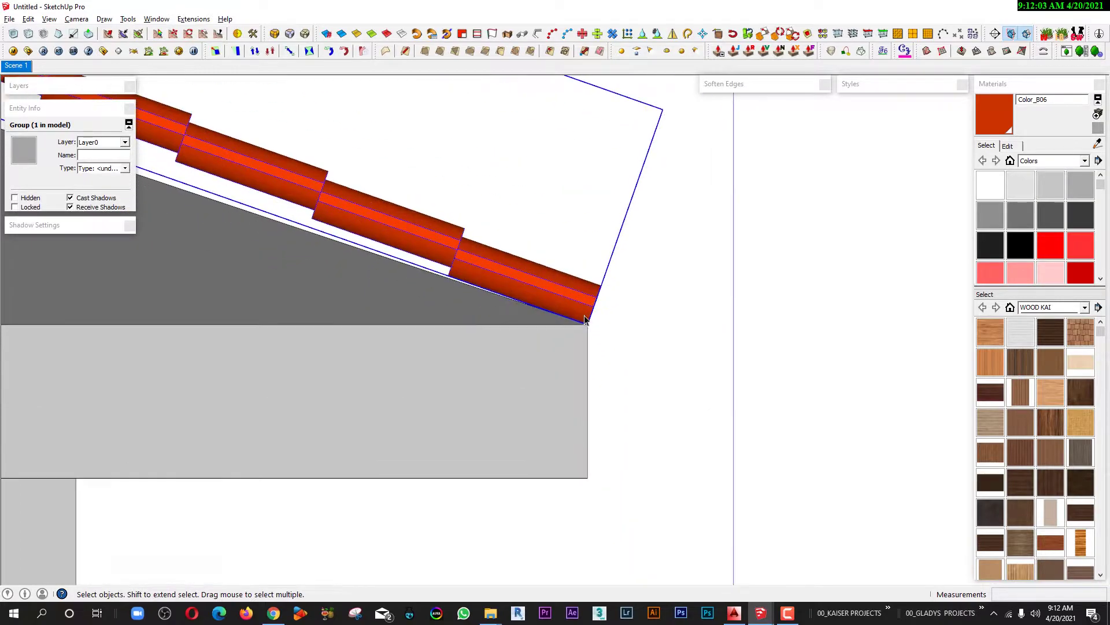
{"action": "scroll", "coordinate": [586, 326], "scroll_direction": "up", "scroll_amount": 2}
{"action": "scroll", "coordinate": [590, 329], "scroll_direction": "up", "scroll_amount": 2}
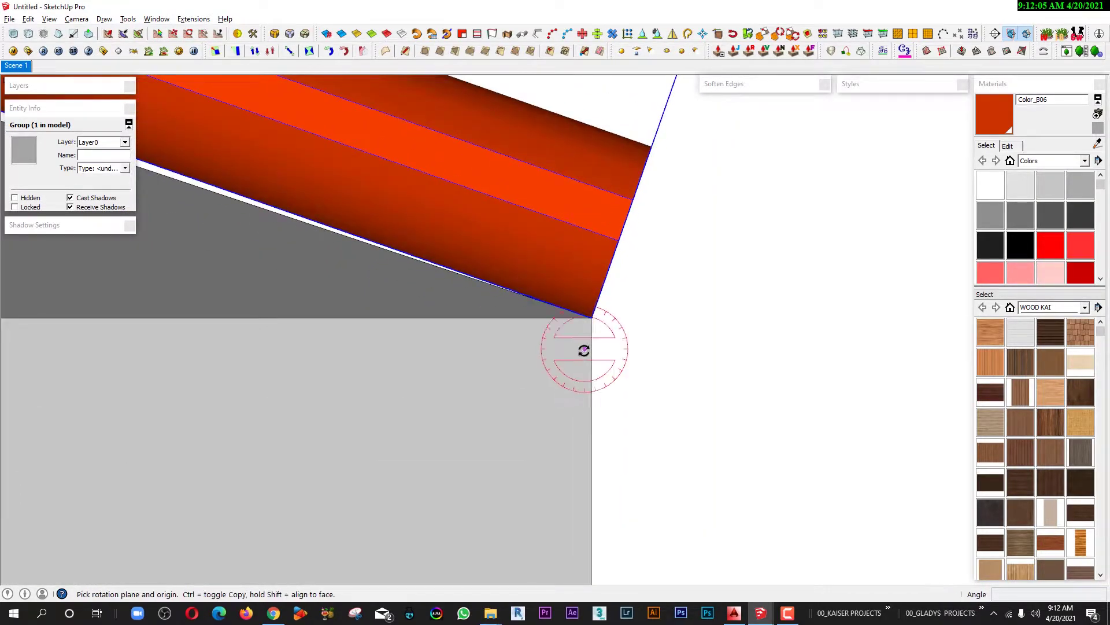
{"action": "left_click", "coordinate": [591, 322]}
{"action": "scroll", "coordinate": [674, 397], "scroll_direction": "down", "scroll_amount": 1}
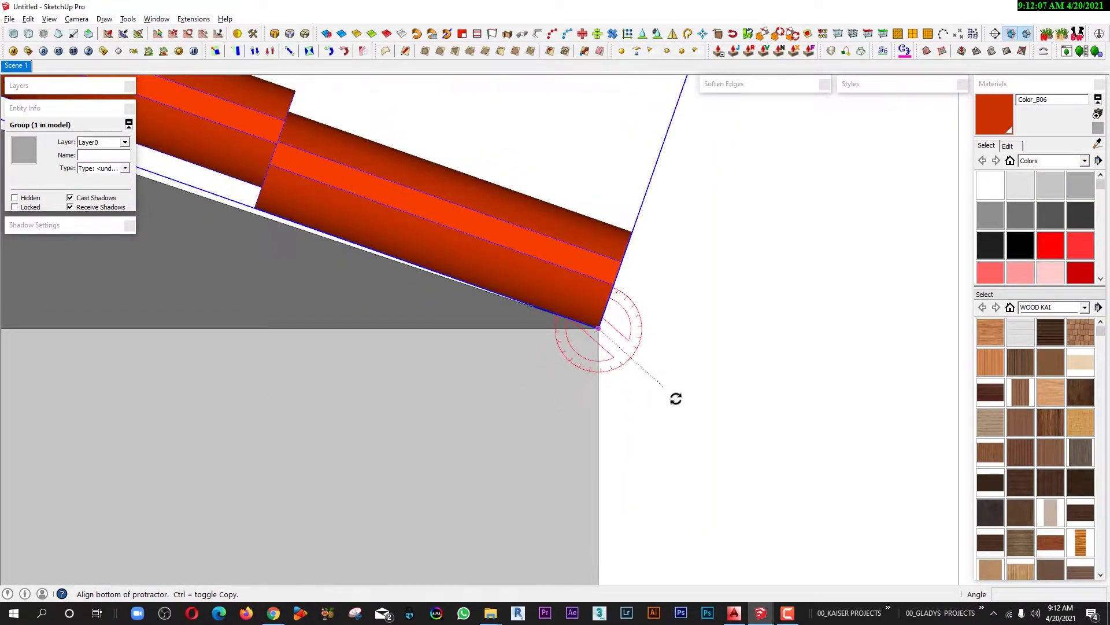
{"action": "scroll", "coordinate": [721, 411], "scroll_direction": "down", "scroll_amount": 2}
{"action": "scroll", "coordinate": [727, 409], "scroll_direction": "down", "scroll_amount": 1}
Rotate the tile sheet a few degrees so it lies on the roof slope.
{"action": "middle_click_drag", "start_coordinate": [329, 290], "coordinate": [662, 315], "text": "shift"}
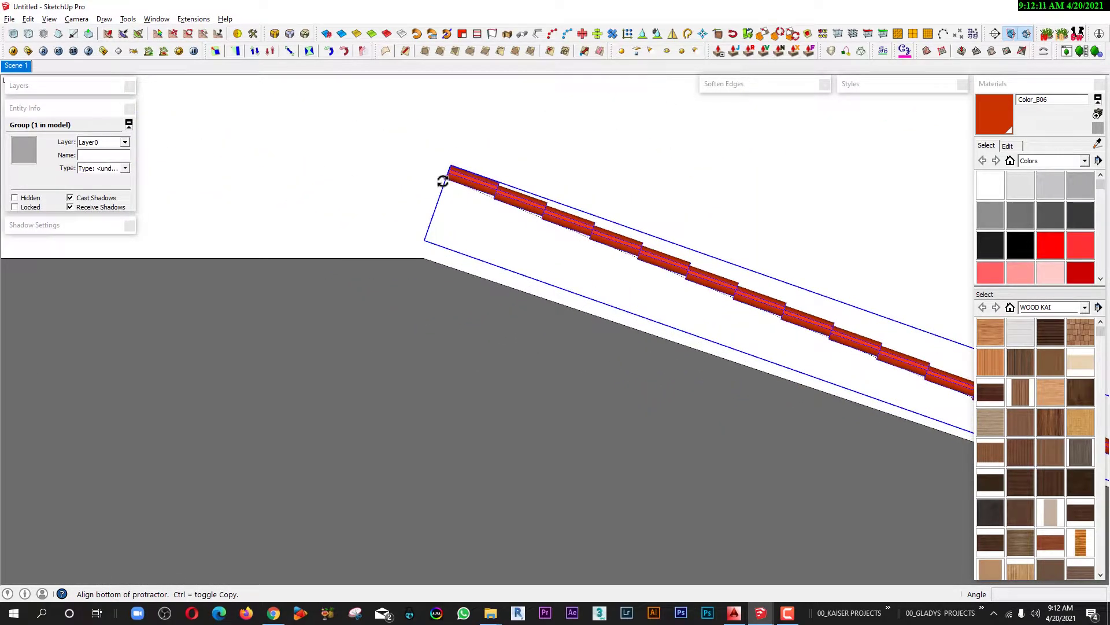
{"action": "left_click", "coordinate": [443, 181]}
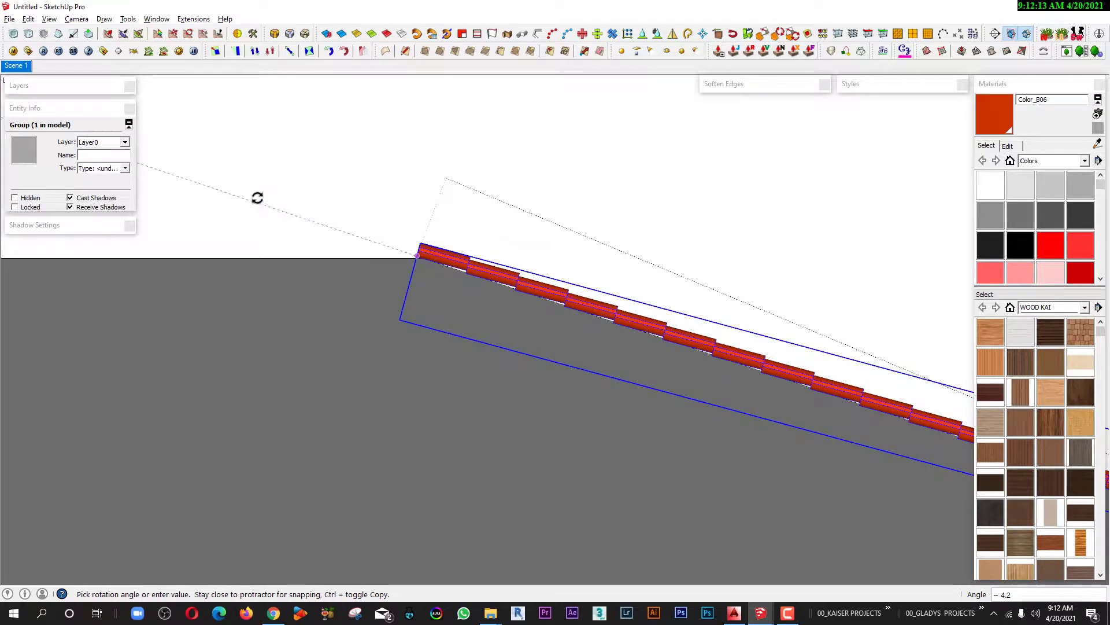
{"action": "left_click", "coordinate": [251, 197]}
{"action": "key", "text": "space"}
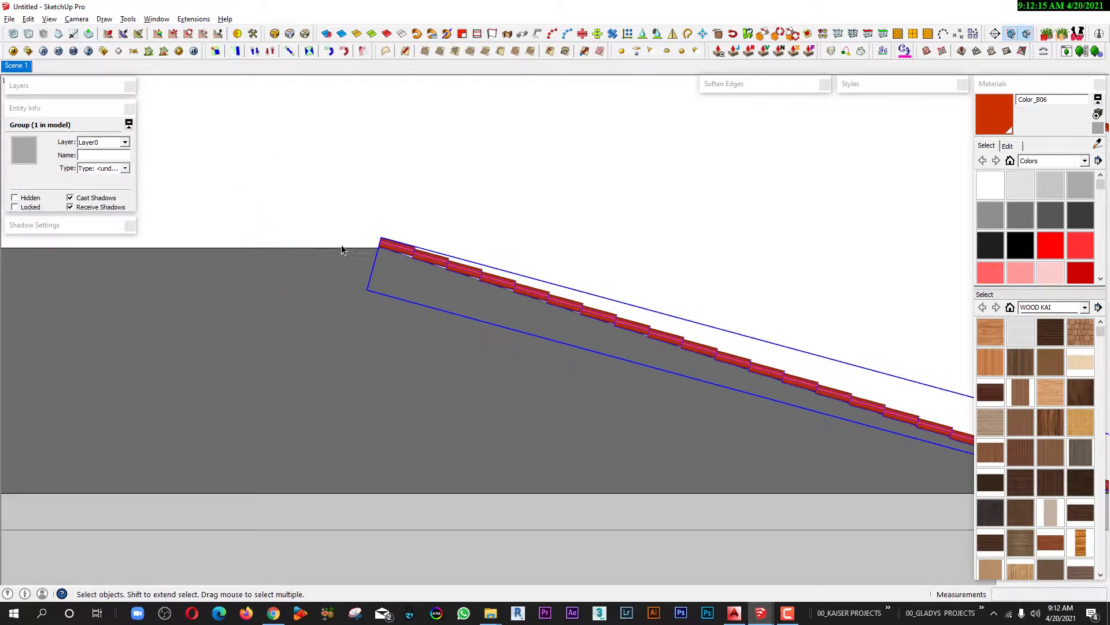
{"action": "middle_click_drag", "start_coordinate": [342, 248], "coordinate": [644, 307]}
Orbit above the roof and shift the tile sheet toward the opposite slope.
{"action": "scroll", "coordinate": [641, 313], "scroll_direction": "down", "scroll_amount": 3}
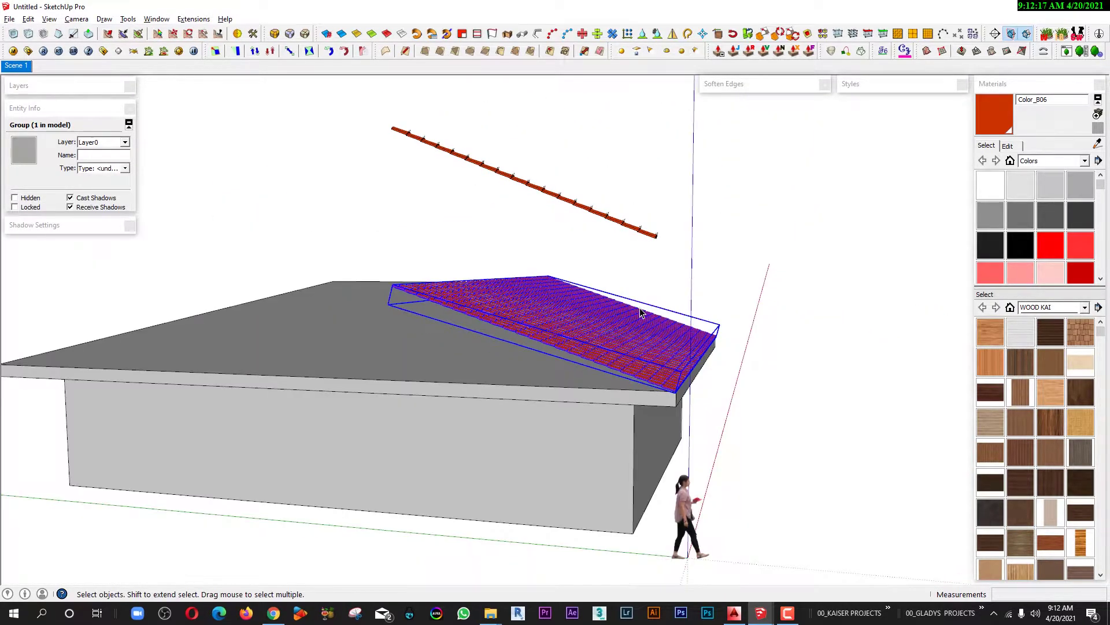
{"action": "mouse_move", "coordinate": [735, 330]}
{"action": "middle_mouse_down"}
{"action": "mouse_move", "coordinate": [664, 491]}
{"action": "mouse_move", "coordinate": [504, 363]}
{"action": "middle_mouse_up"}
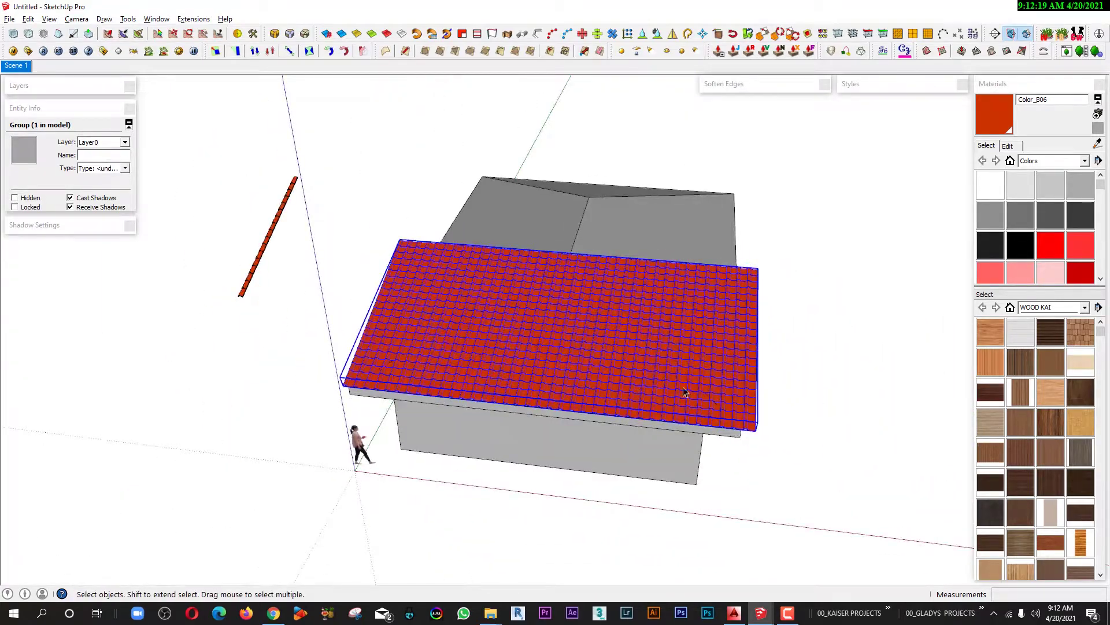
{"action": "mouse_move", "coordinate": [683, 392]}
{"action": "middle_mouse_down"}
{"action": "mouse_move", "coordinate": [595, 339]}
{"action": "mouse_move", "coordinate": [737, 401]}
{"action": "mouse_move", "coordinate": [304, 428]}
{"action": "mouse_move", "coordinate": [411, 422]}
{"action": "mouse_move", "coordinate": [495, 400]}
{"action": "middle_mouse_up"}
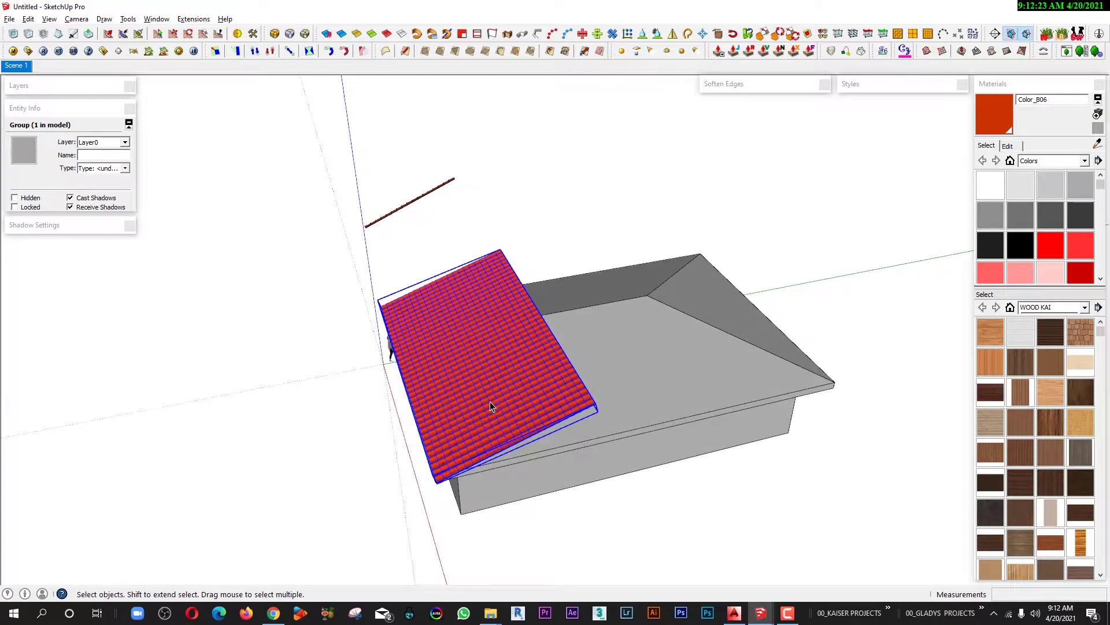
{"action": "key", "text": "m"}
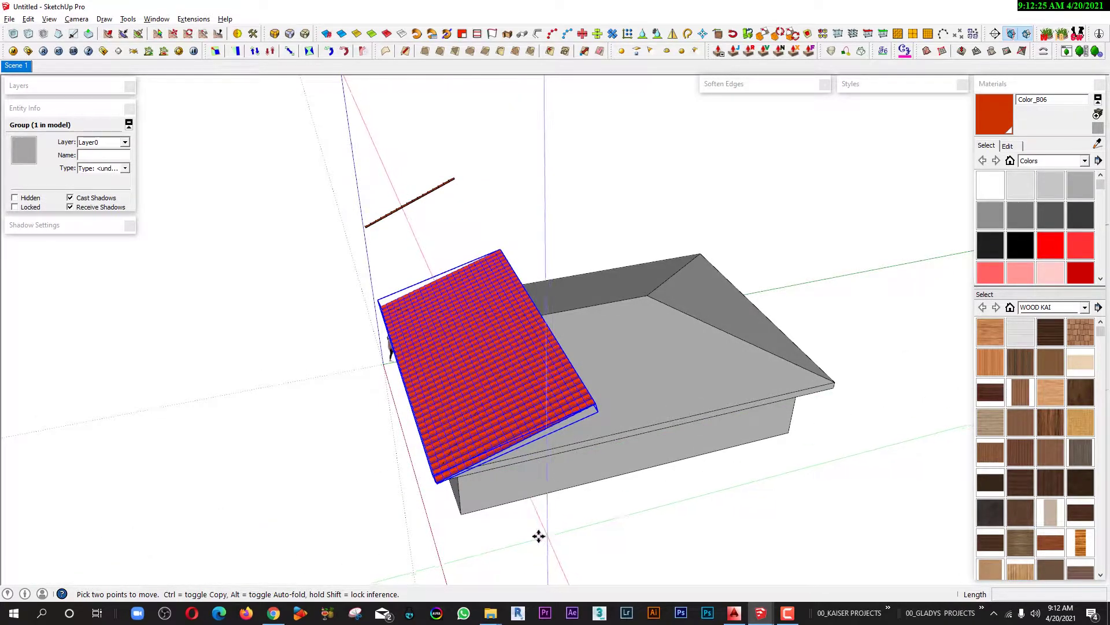
{"action": "left_click", "coordinate": [530, 528]}
{"action": "type", "text": "500"}
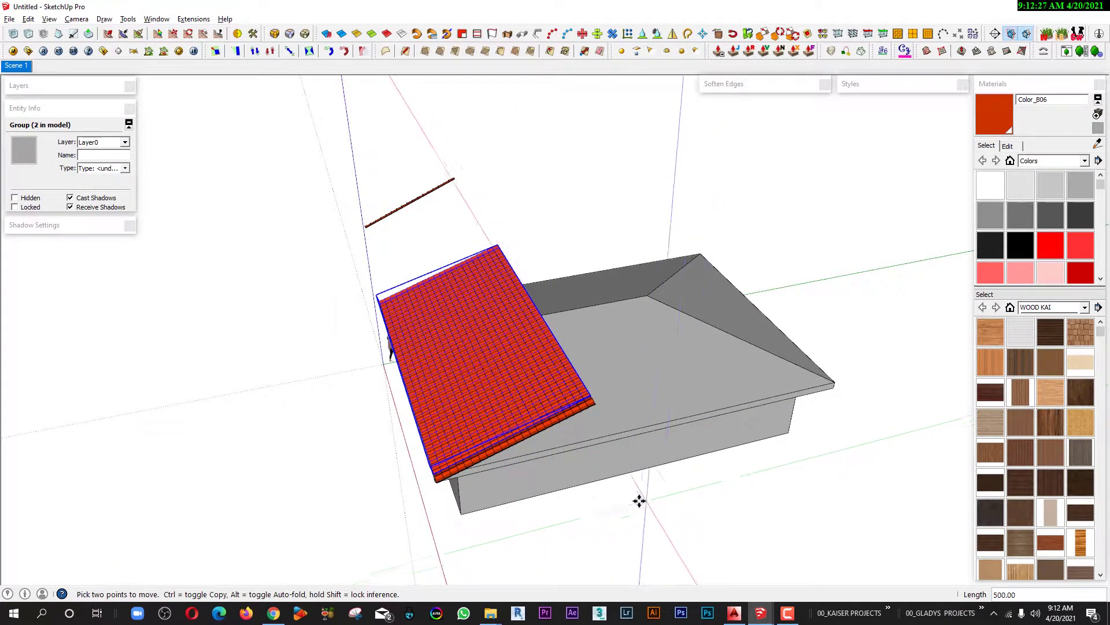
{"action": "left_click", "coordinate": [640, 503]}
{"action": "key", "text": "space"}
Copy the tile sheet onto the opposite roof slope and orbit to check it.
{"action": "left_click", "coordinate": [496, 478]}
{"action": "scroll", "coordinate": [497, 491], "scroll_direction": "up", "scroll_amount": 2}
{"action": "key", "text": "m"}
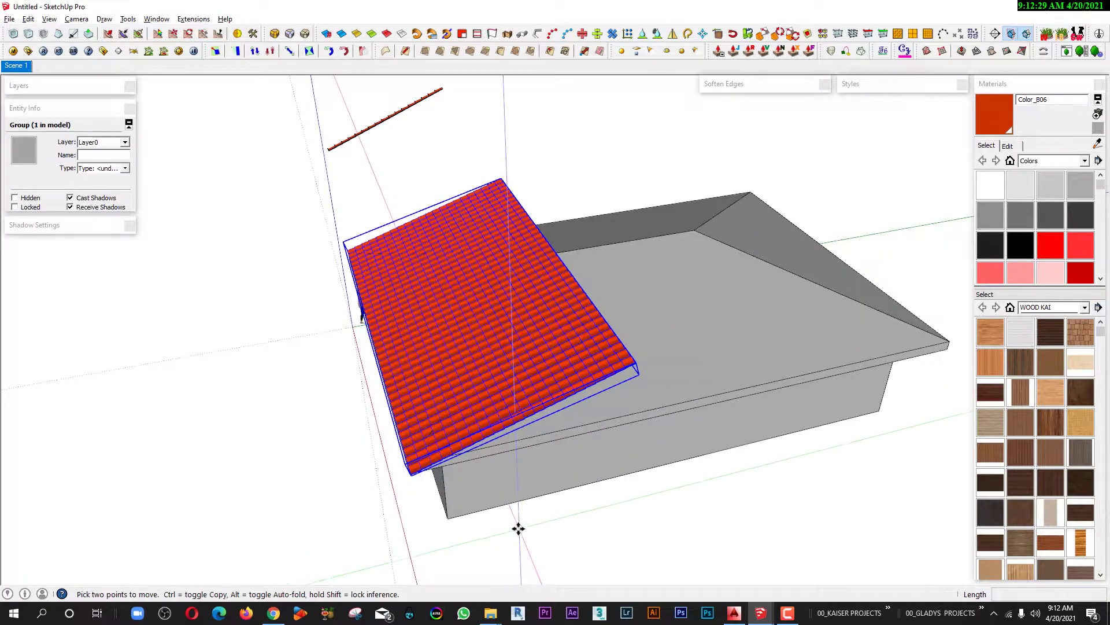
{"action": "key", "text": "ctrl"}
{"action": "left_click", "coordinate": [518, 526]}
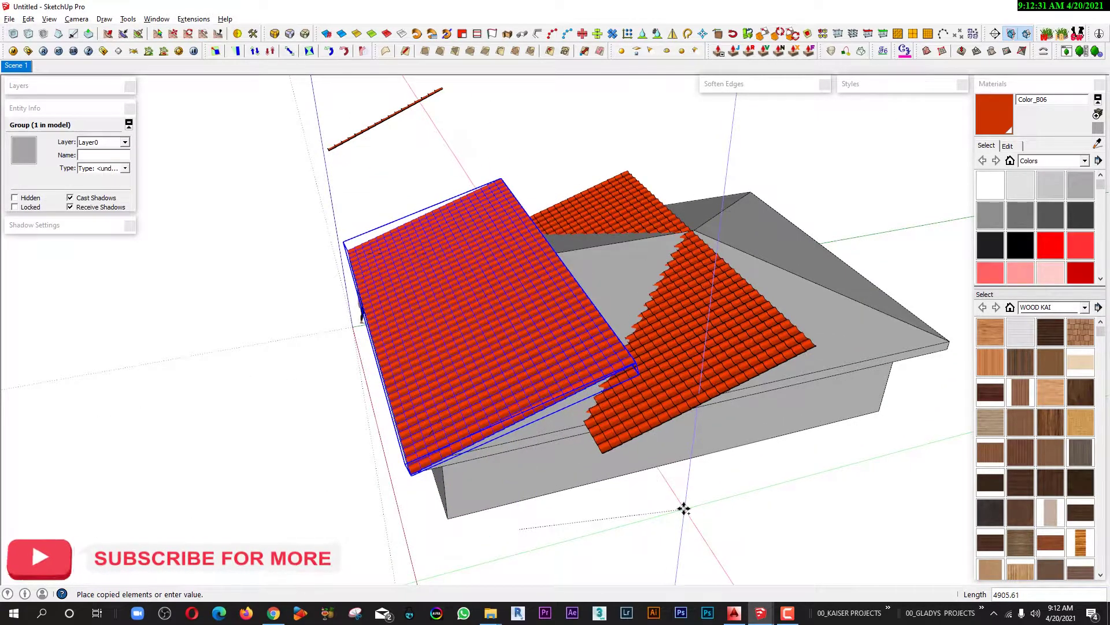
{"action": "mouse_move", "coordinate": [680, 509]}
{"action": "middle_mouse_down"}
{"action": "mouse_move", "coordinate": [585, 421]}
{"action": "mouse_move", "coordinate": [791, 429]}
{"action": "mouse_move", "coordinate": [541, 466]}
{"action": "middle_mouse_up"}
Draw a rectangle on the house wall and select it with its edges.
{"action": "key", "text": "r"}
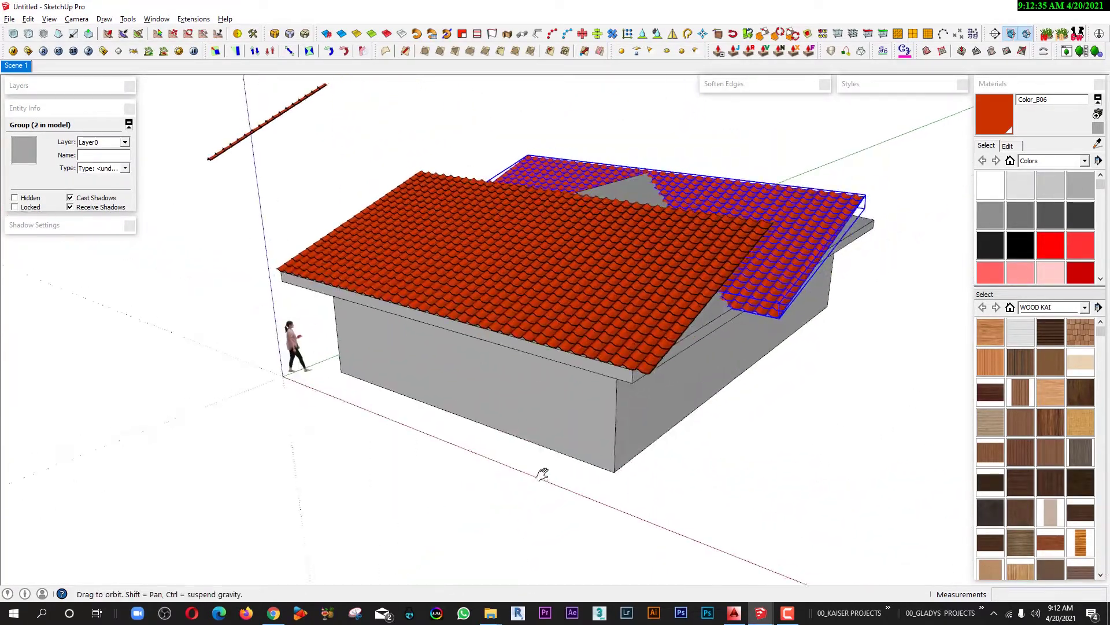
{"action": "scroll", "coordinate": [602, 375], "scroll_direction": "up", "scroll_amount": 3}
{"action": "left_click", "coordinate": [610, 341]}
{"action": "left_click", "coordinate": [684, 399]}
{"action": "key", "text": "space"}
{"action": "double_click", "coordinate": [654, 384]}
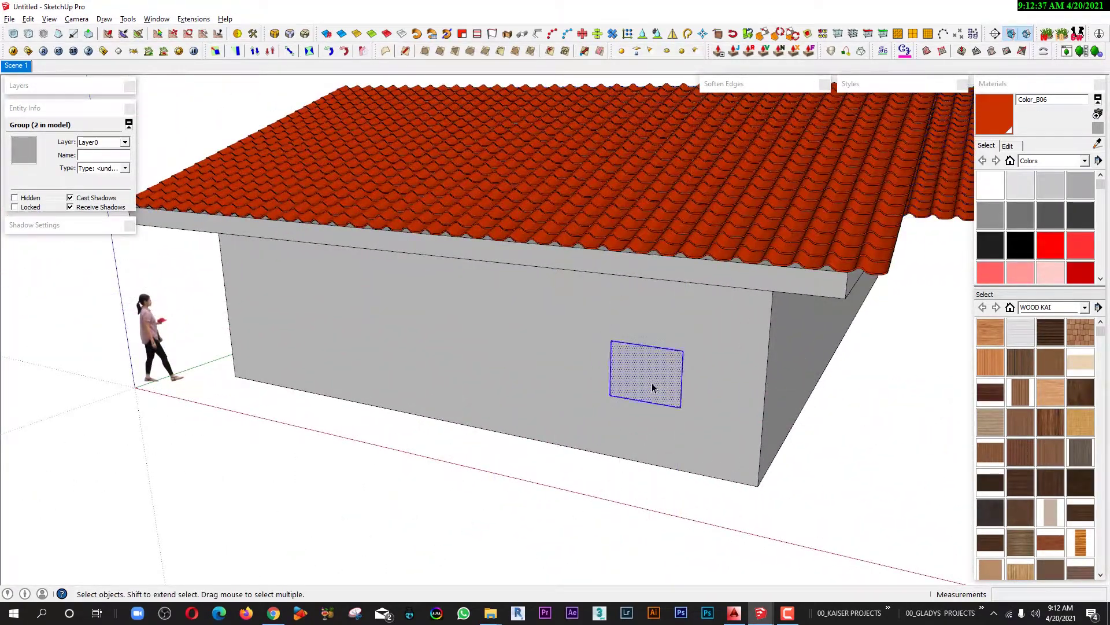
{"action": "mouse_move", "coordinate": [655, 383]}
{"action": "middle_mouse_down"}
{"action": "mouse_move", "coordinate": [625, 412]}
{"action": "mouse_move", "coordinate": [492, 204]}
{"action": "mouse_move", "coordinate": [467, 110]}
{"action": "middle_mouse_up"}
Move the rectangle by its corner onto the roof hip corner.
{"action": "key", "text": "m"}
{"action": "left_click", "coordinate": [613, 399]}
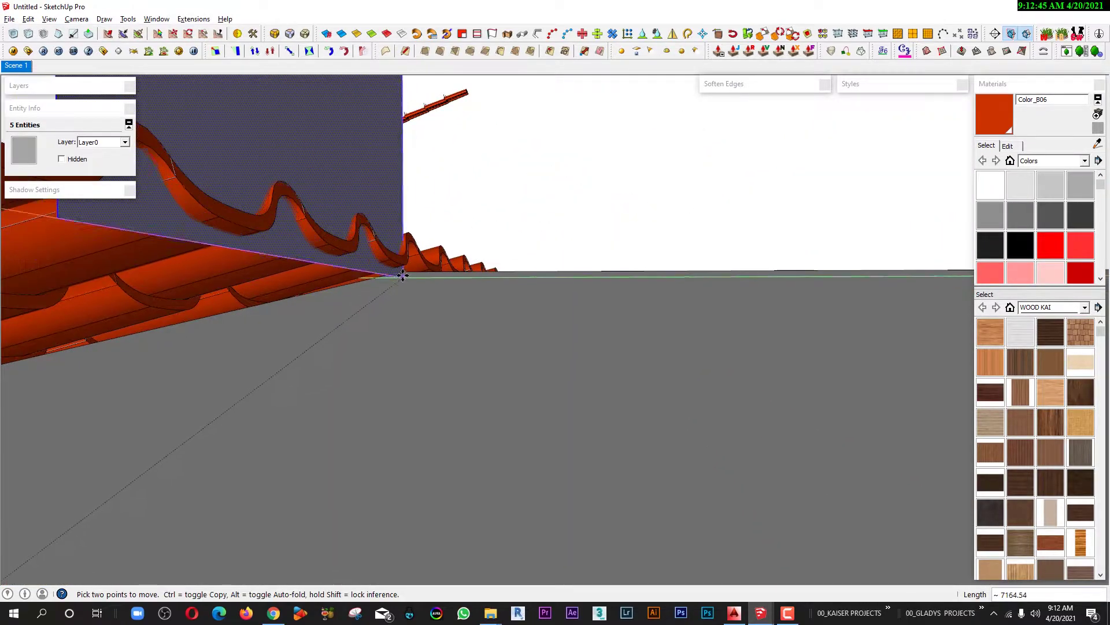
{"action": "left_click", "coordinate": [400, 271]}
{"action": "mouse_move", "coordinate": [400, 271]}
{"action": "middle_mouse_down"}
{"action": "mouse_move", "coordinate": [354, 391]}
{"action": "mouse_move", "coordinate": [314, 243]}
{"action": "middle_mouse_up"}
{"action": "key", "text": "space"}
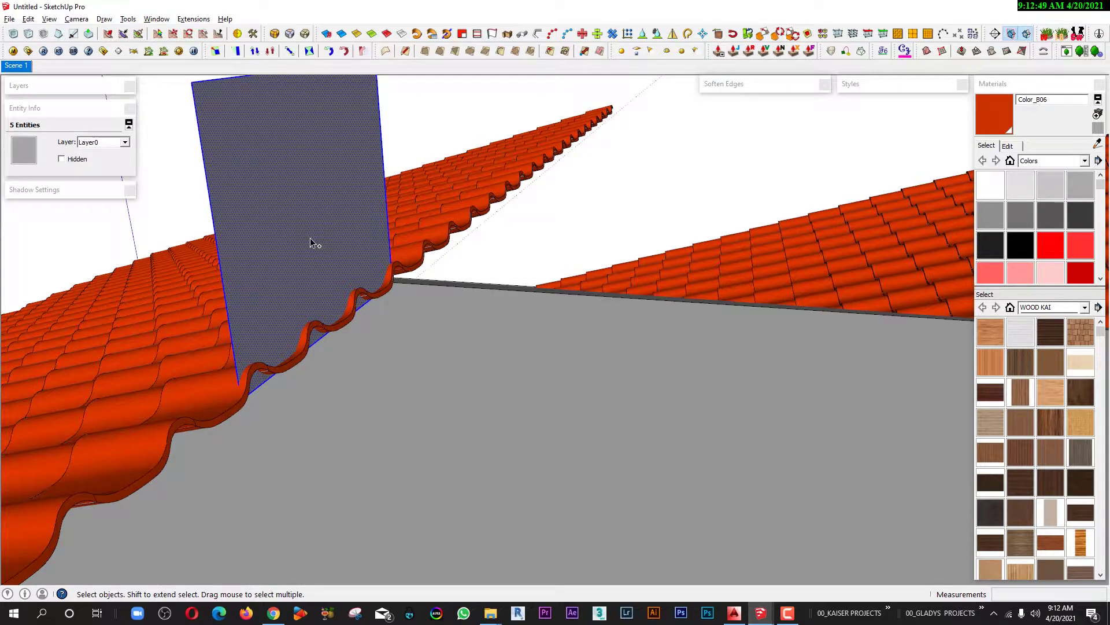
Inside the rectangle's group, rotate the face 45° about its corner.
{"action": "mouse_move", "coordinate": [332, 277]}
{"action": "middle_mouse_down"}
{"action": "mouse_move", "coordinate": [347, 260]}
{"action": "mouse_move", "coordinate": [320, 336]}
{"action": "middle_mouse_up"}
{"action": "double_click", "coordinate": [334, 287]}
{"action": "key", "text": "q"}
{"action": "middle_click_drag", "start_coordinate": [462, 270], "coordinate": [558, 222]}
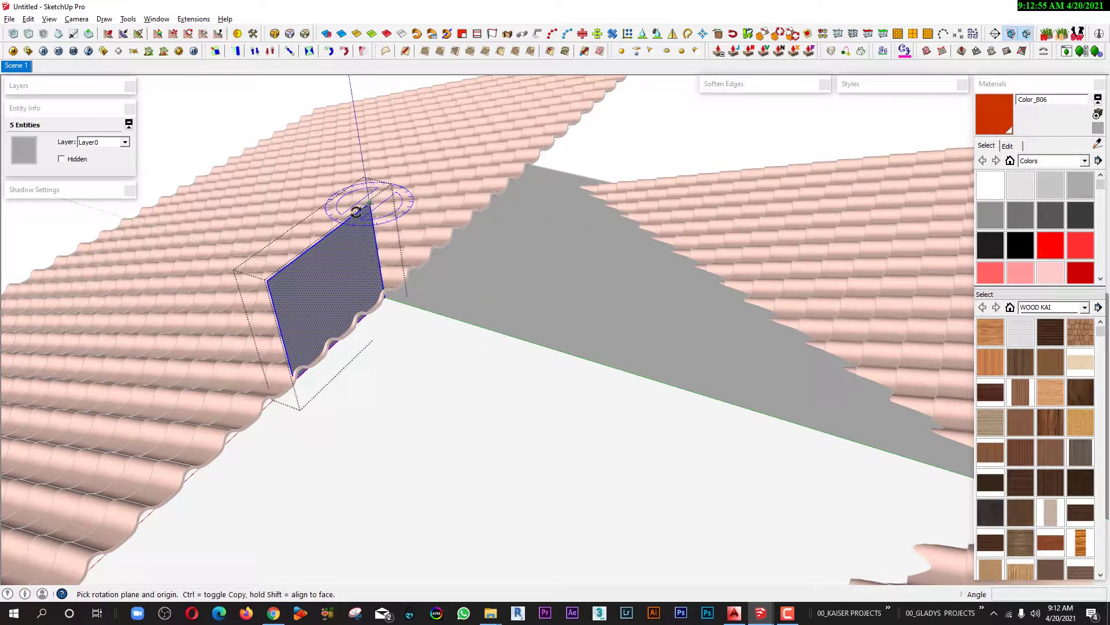
{"action": "left_click", "coordinate": [266, 281]}
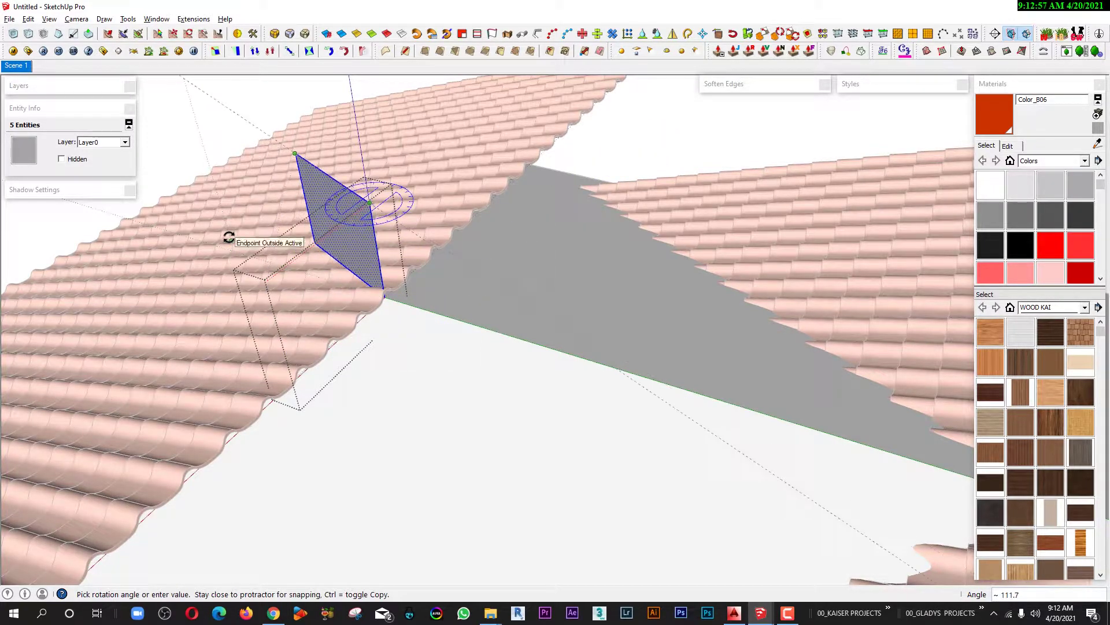
{"action": "type", "text": "5"}
{"action": "key", "text": "Return"}
{"action": "key", "text": "space"}
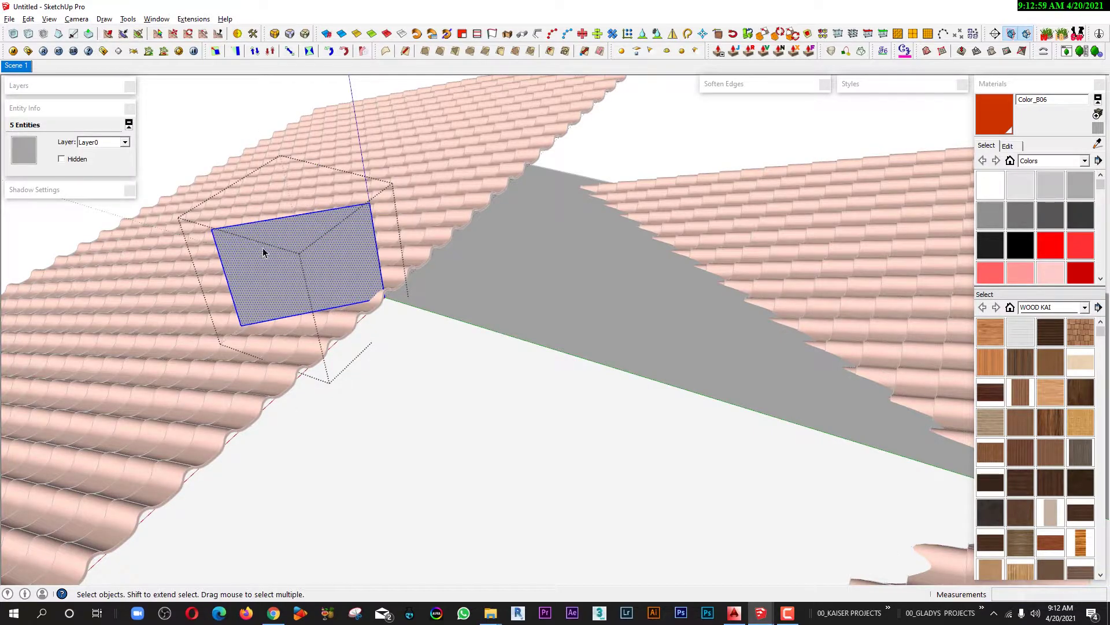
Rotate the face upright along the hip line, then select the tile sheet to trim.
{"action": "key", "text": "q"}
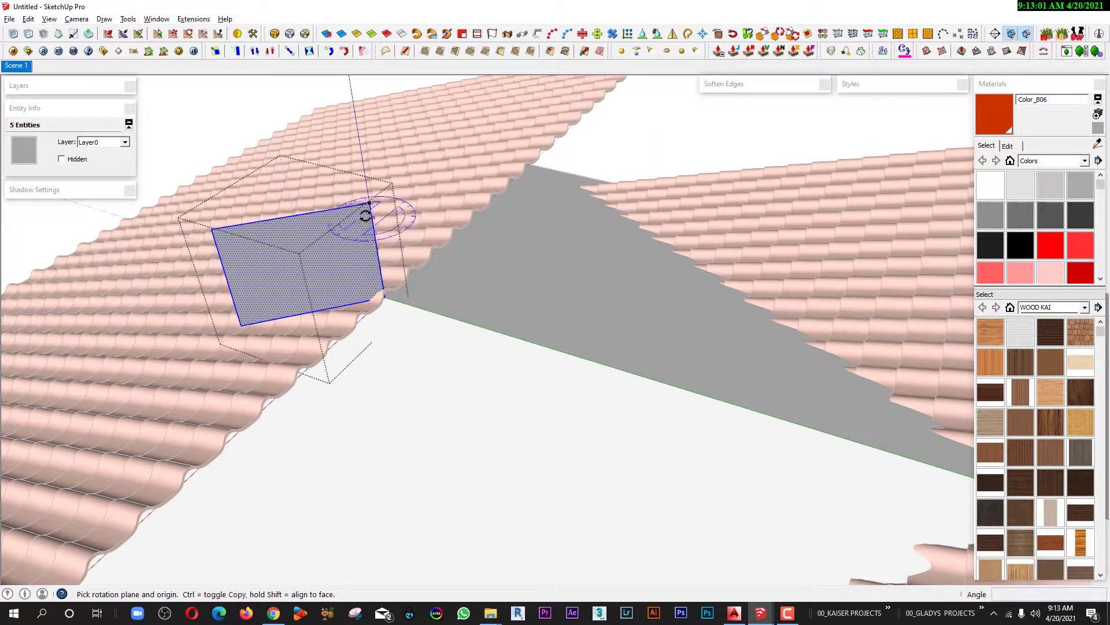
{"action": "left_click", "coordinate": [213, 227]}
{"action": "type", "text": "90"}
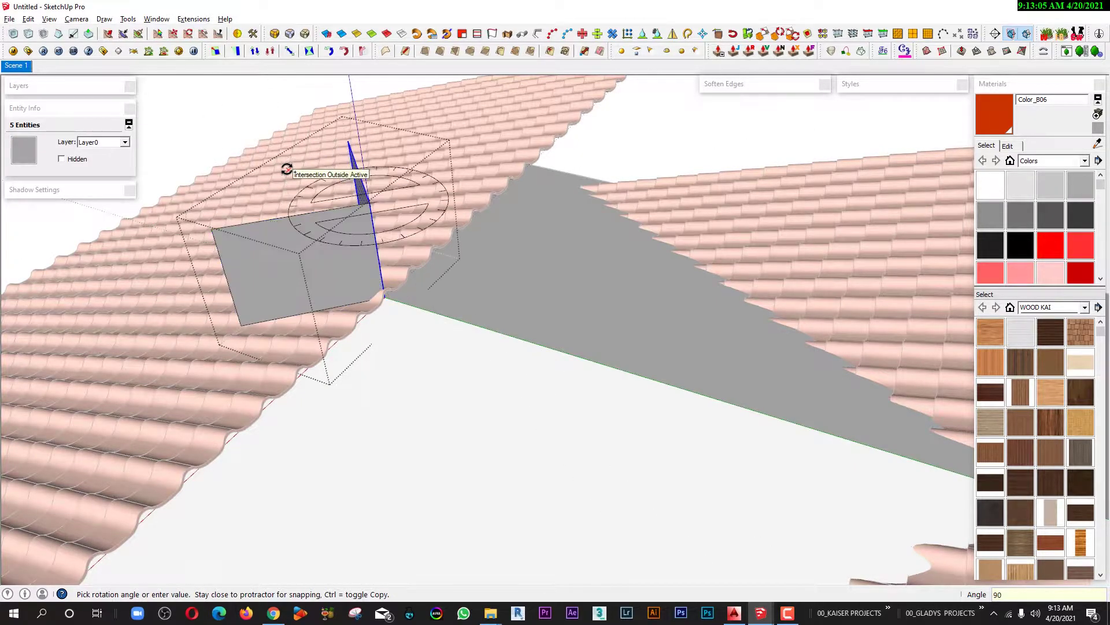
{"action": "left_click", "coordinate": [287, 169]}
{"action": "key", "text": "space"}
{"action": "mouse_move", "coordinate": [287, 173]}
{"action": "middle_mouse_down"}
{"action": "mouse_move", "coordinate": [360, 370]}
{"action": "mouse_move", "coordinate": [385, 290]}
{"action": "mouse_move", "coordinate": [286, 305]}
{"action": "middle_mouse_up"}
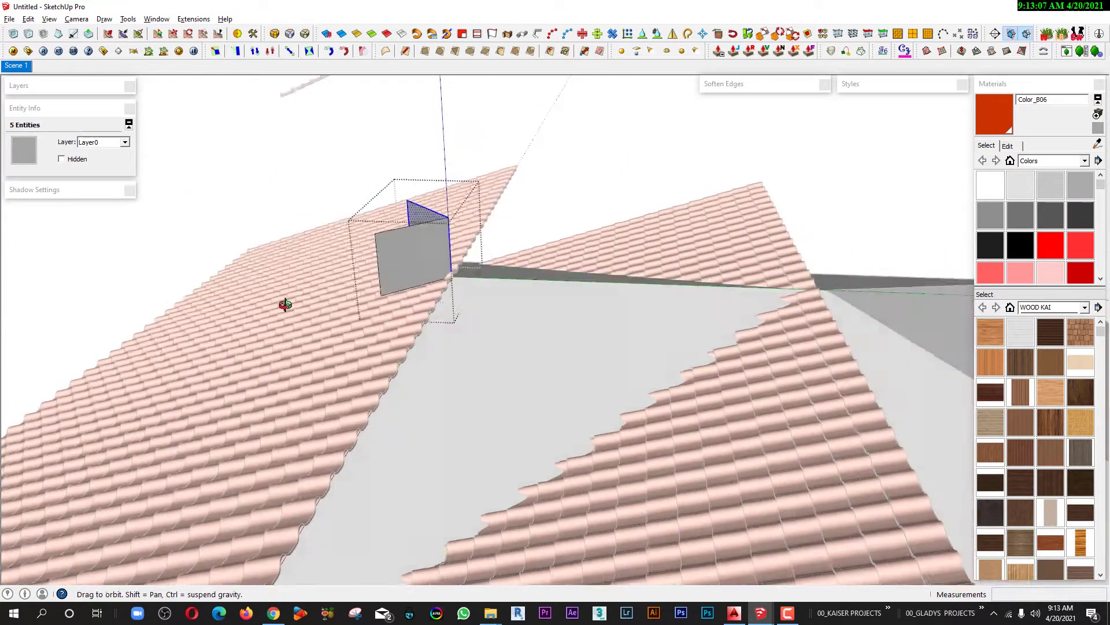
{"action": "left_click", "coordinate": [301, 335]}
{"action": "middle_click_drag", "start_coordinate": [322, 345], "coordinate": [323, 323]}
{"action": "left_click", "coordinate": [324, 324]}
{"action": "scroll", "coordinate": [443, 275], "scroll_direction": "up", "scroll_amount": 3}
{"action": "scroll", "coordinate": [498, 244], "scroll_direction": "up", "scroll_amount": 3}
Use Slice Model at Section on the section cut to remove tiles beyond the hip.
{"action": "scroll", "coordinate": [512, 242], "scroll_direction": "up", "scroll_amount": 2}
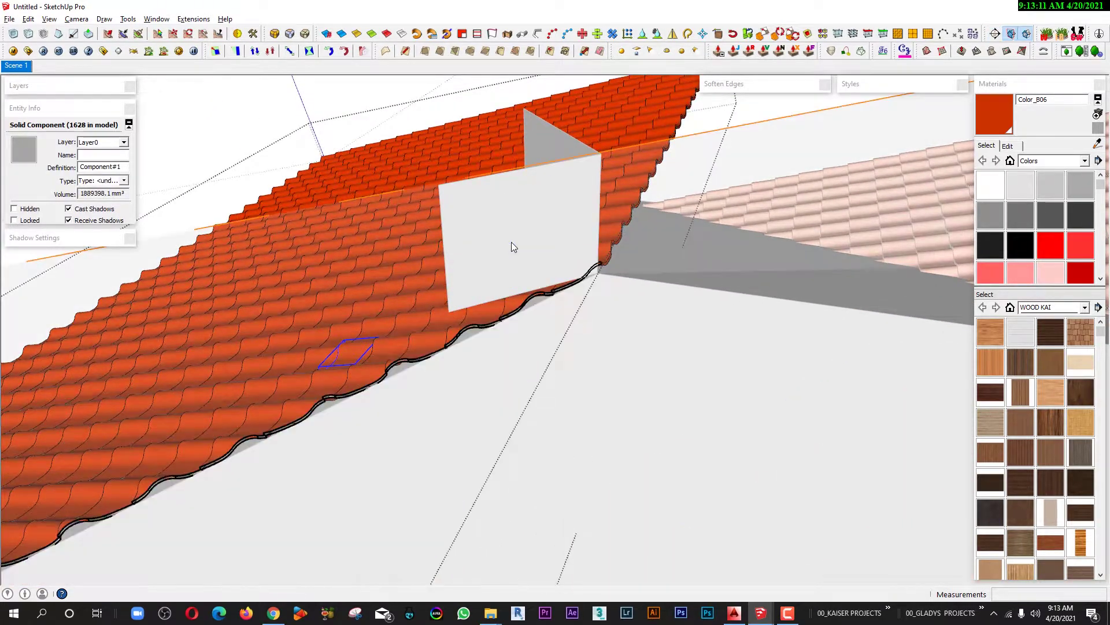
{"action": "scroll", "coordinate": [523, 244], "scroll_direction": "down", "scroll_amount": 2}
{"action": "left_click", "coordinate": [707, 162]}
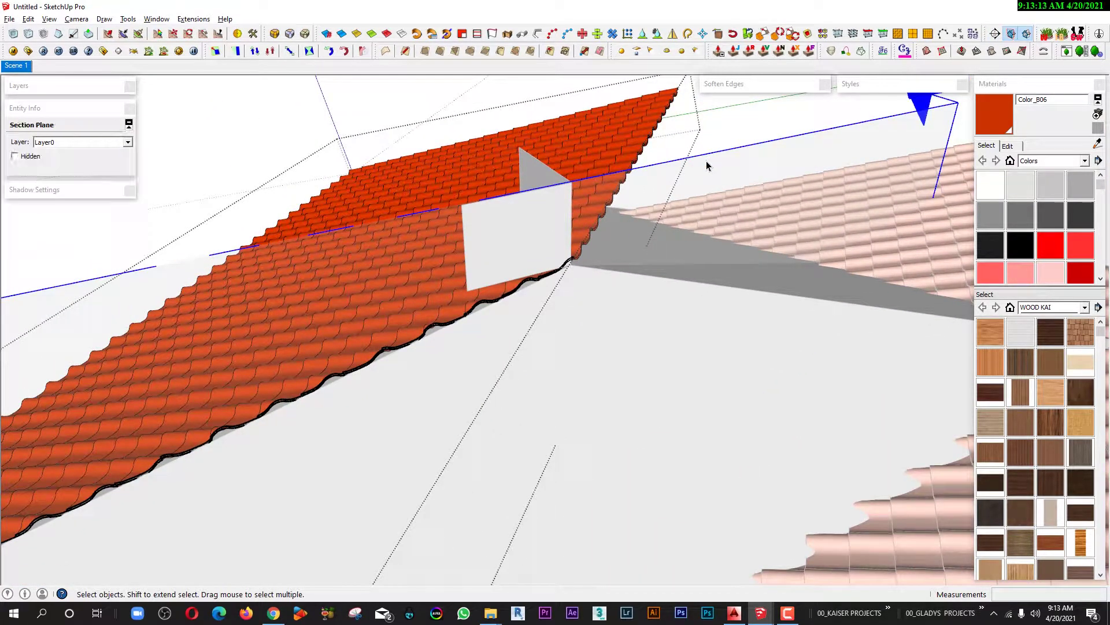
{"action": "right_click", "coordinate": [707, 161]}
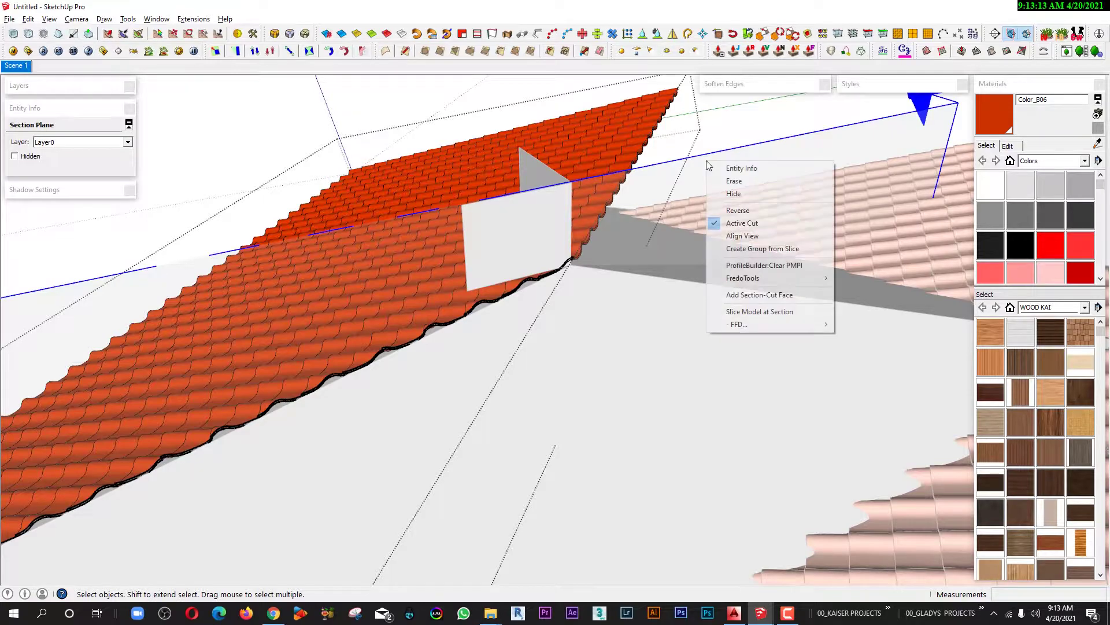
{"action": "left_click", "coordinate": [763, 312]}
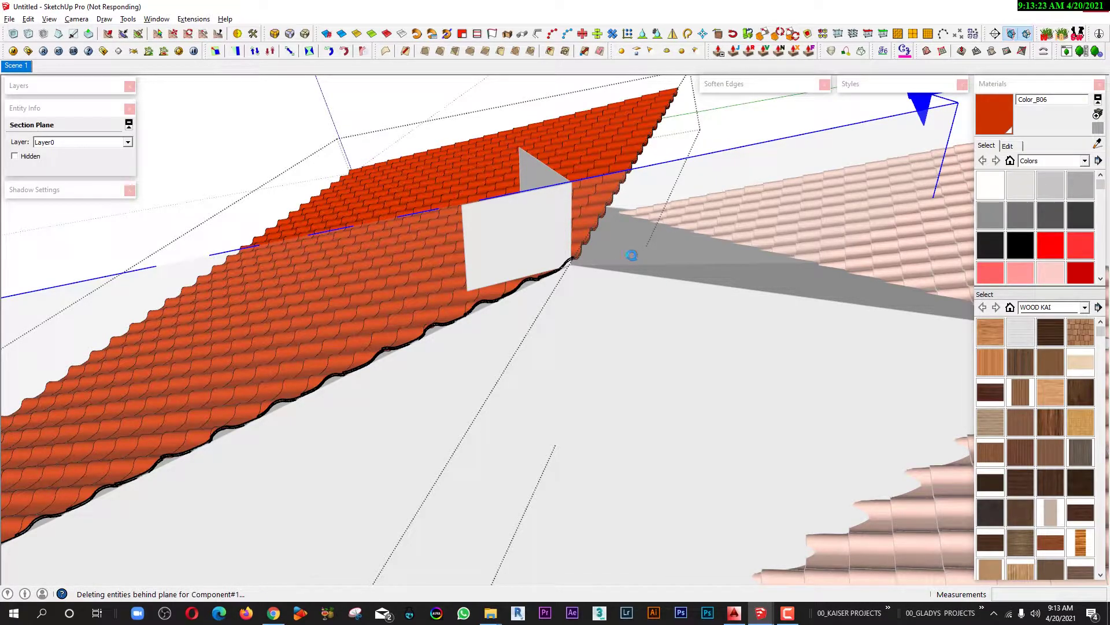
{"action": "mouse_move", "coordinate": [630, 256]}
{"action": "middle_mouse_down"}
{"action": "mouse_move", "coordinate": [585, 265]}
{"action": "mouse_move", "coordinate": [616, 331]}
{"action": "mouse_move", "coordinate": [259, 155]}
{"action": "mouse_move", "coordinate": [223, 171]}
{"action": "middle_mouse_up"}
{"action": "scroll", "coordinate": [550, 329], "scroll_direction": "up", "scroll_amount": 5}
{"action": "scroll", "coordinate": [547, 314], "scroll_direction": "up", "scroll_amount": 3}
Place a section plane against the small wall face and slice the tile sheet there.
{"action": "key", "text": "shift+x"}
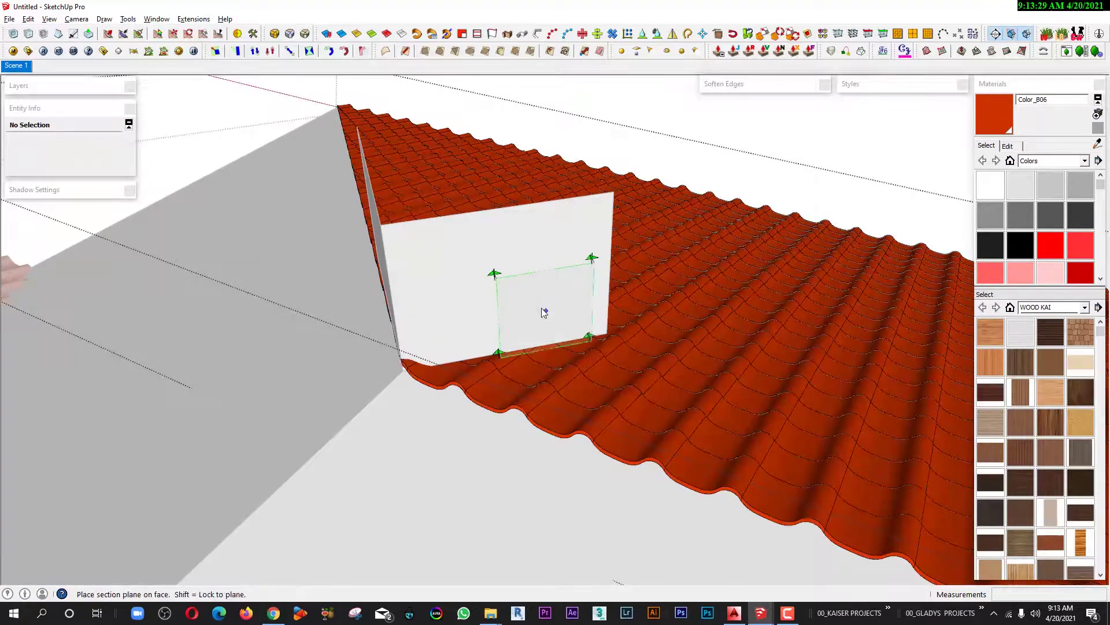
{"action": "left_click", "coordinate": [543, 312]}
{"action": "left_click", "coordinate": [833, 173]}
{"action": "right_click", "coordinate": [833, 172]}
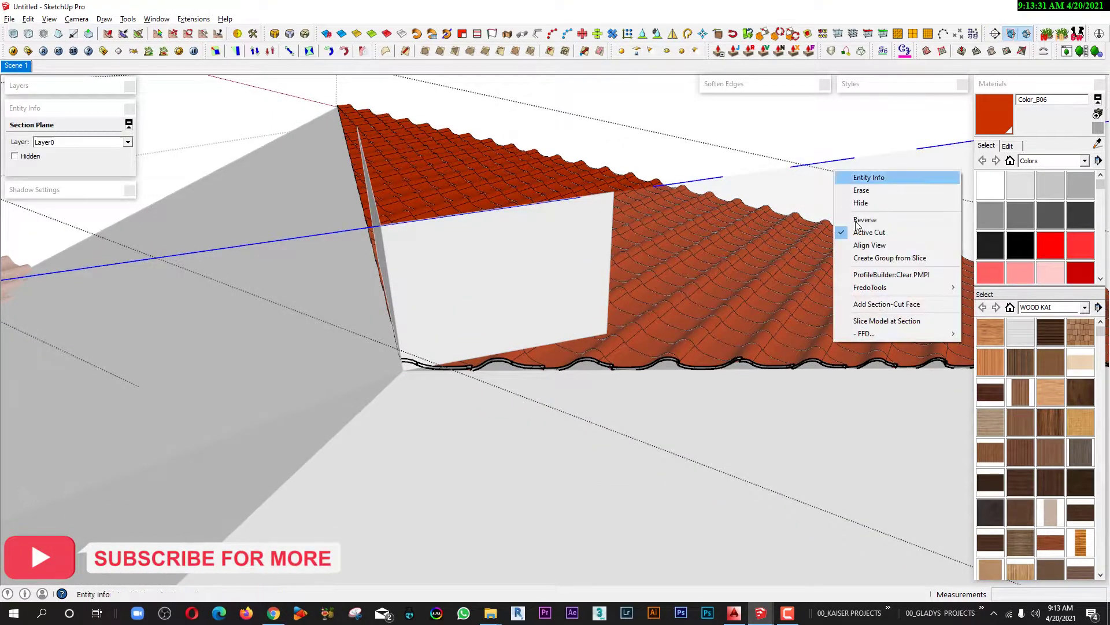
{"action": "left_click", "coordinate": [866, 321]}
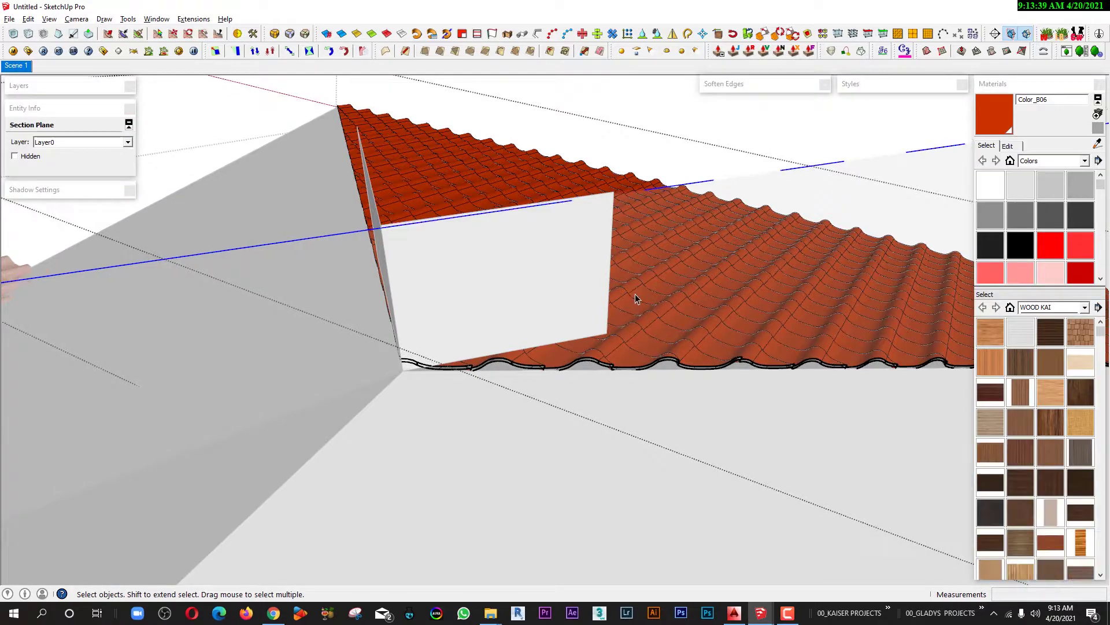
{"action": "scroll", "coordinate": [635, 293], "scroll_direction": "down", "scroll_amount": 5}
{"action": "mouse_move", "coordinate": [794, 180]}
{"action": "middle_mouse_down"}
{"action": "mouse_move", "coordinate": [375, 282]}
{"action": "mouse_move", "coordinate": [630, 158]}
{"action": "middle_mouse_up"}
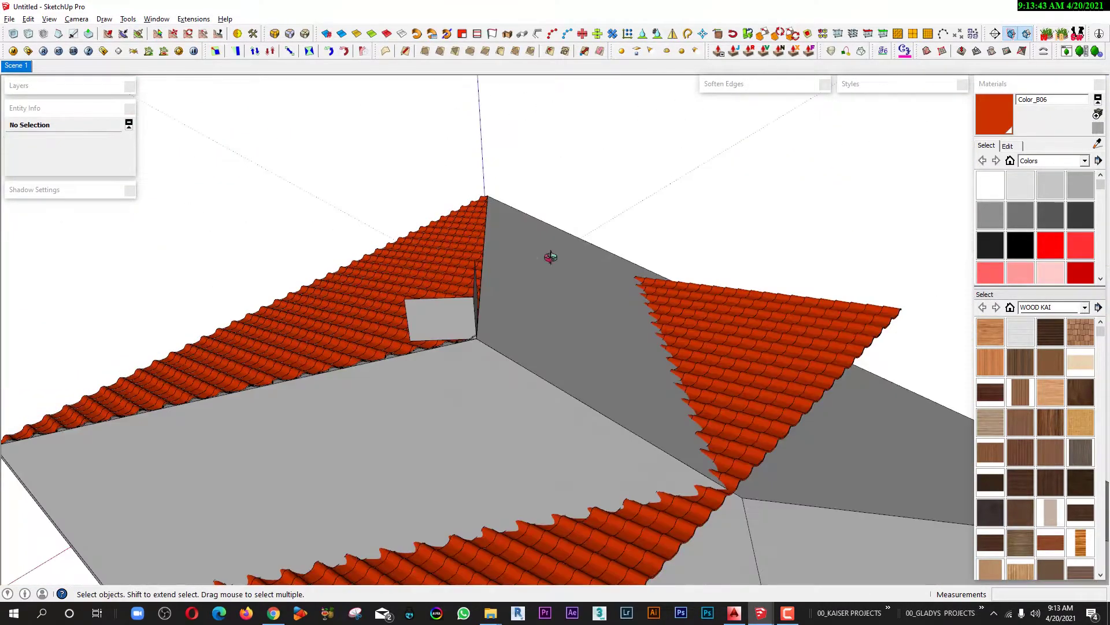
Rotate-copy the trimmed tile sheet 180° to the opposite roof side.
{"action": "scroll", "coordinate": [550, 255], "scroll_direction": "up", "scroll_amount": 3}
{"action": "middle_click_drag", "start_coordinate": [550, 361], "coordinate": [343, 342]}
{"action": "scroll", "coordinate": [347, 342], "scroll_direction": "down", "scroll_amount": 3}
{"action": "scroll", "coordinate": [359, 342], "scroll_direction": "up", "scroll_amount": 2}
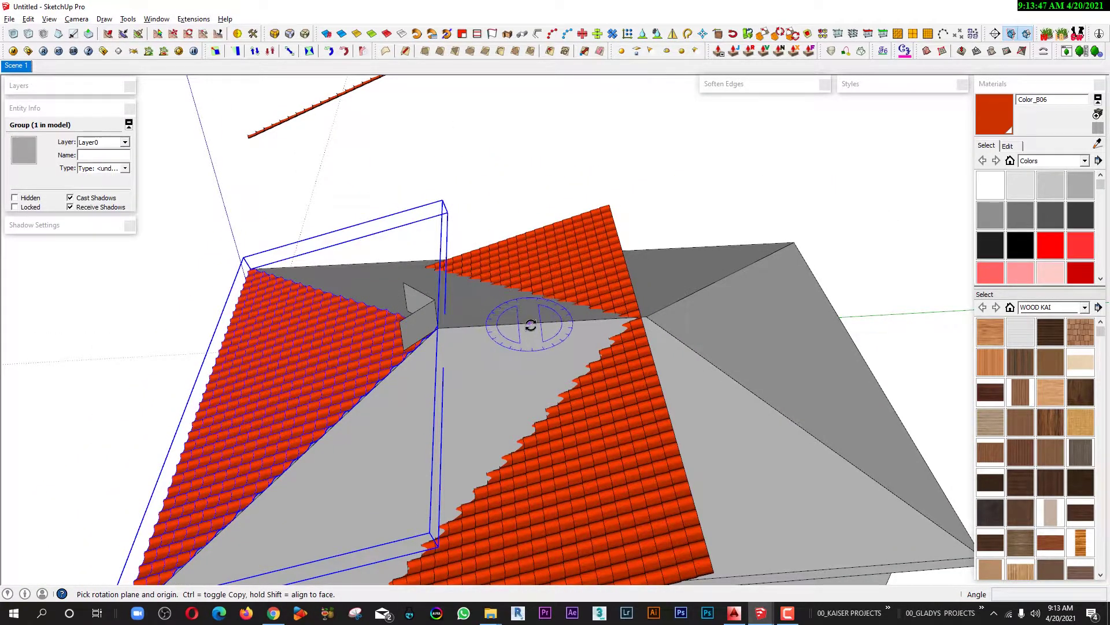
{"action": "left_click", "coordinate": [477, 328]}
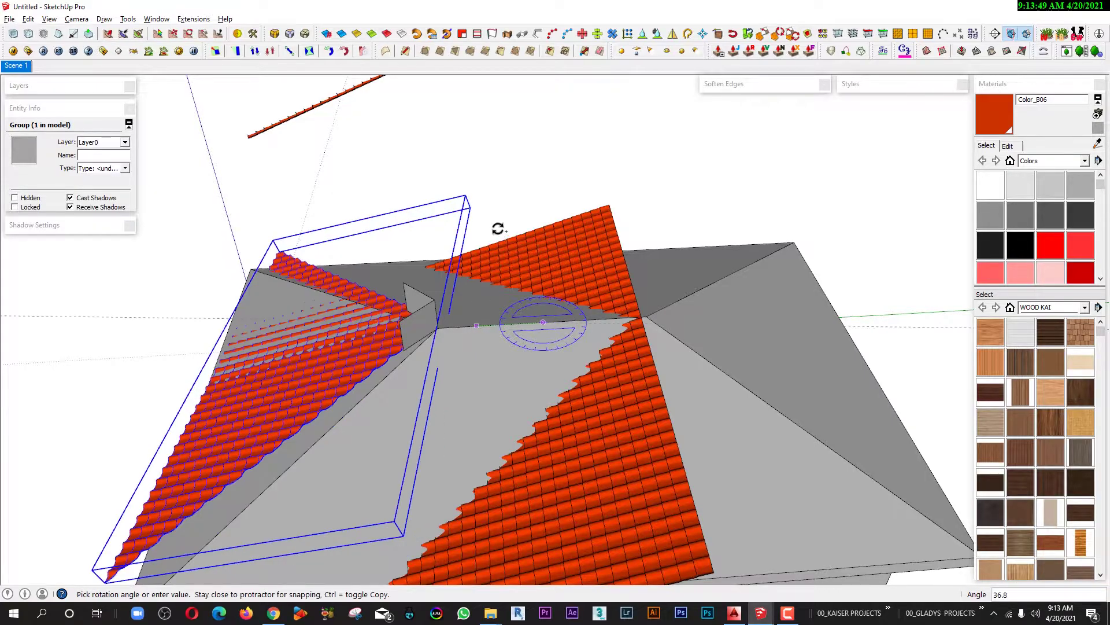
{"action": "type", "text": "180"}
{"action": "left_click", "coordinate": [498, 229]}
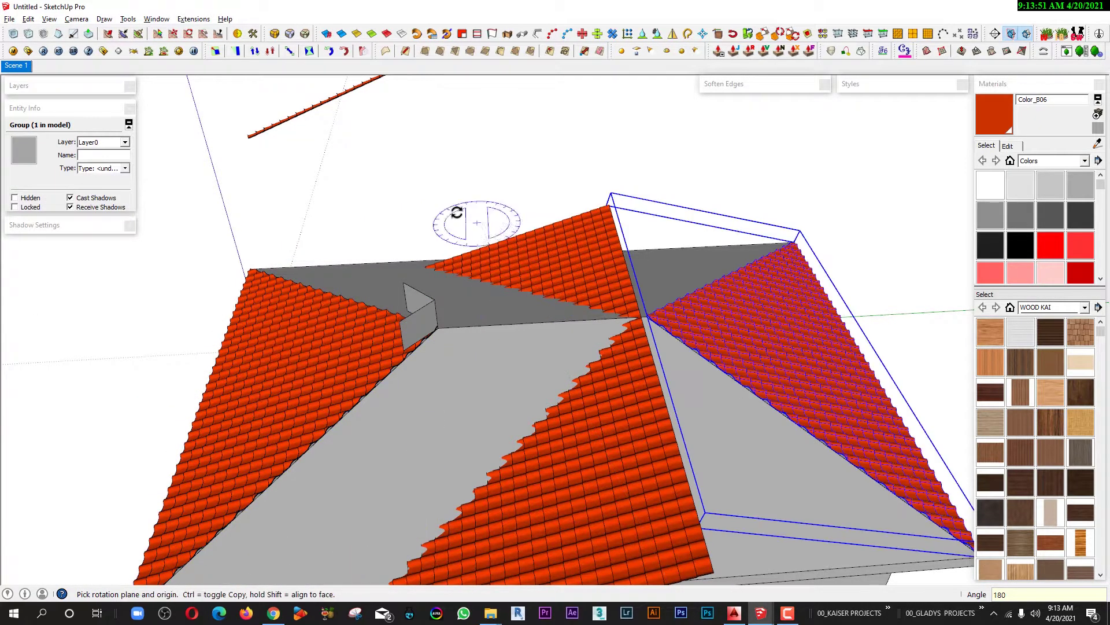
{"action": "middle_click_drag", "start_coordinate": [454, 214], "coordinate": [366, 154]}
{"action": "scroll", "coordinate": [682, 192], "scroll_direction": "up", "scroll_amount": 3}
{"action": "key", "text": "space"}
{"action": "scroll", "coordinate": [682, 192], "scroll_direction": "down", "scroll_amount": 2}
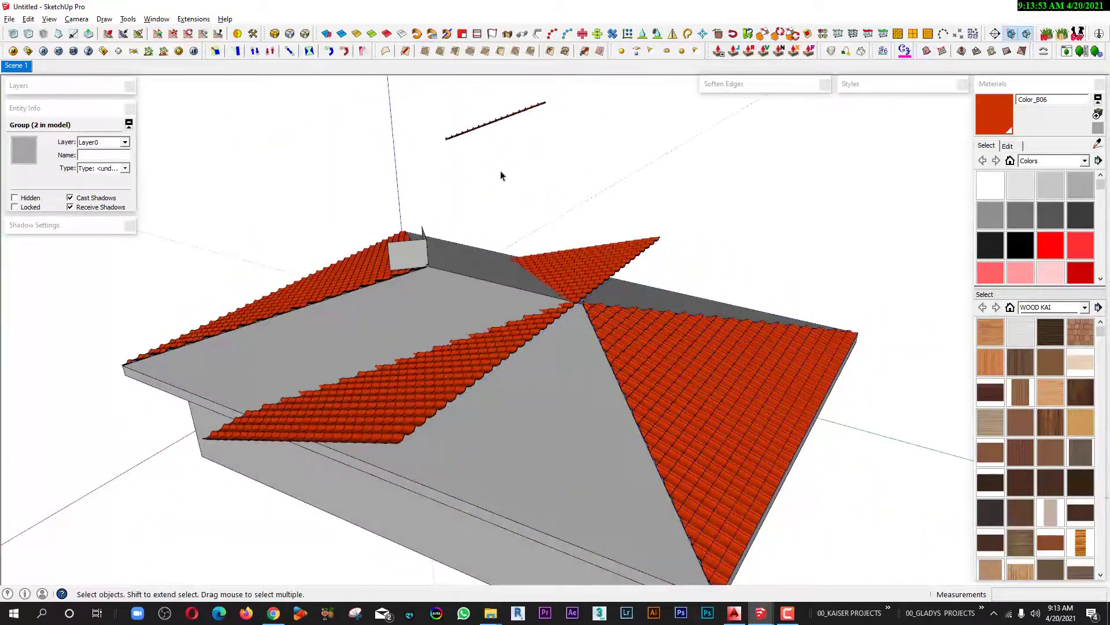
{"action": "left_click", "coordinate": [500, 171]}
{"action": "middle_click_drag", "start_coordinate": [501, 171], "coordinate": [411, 211]}
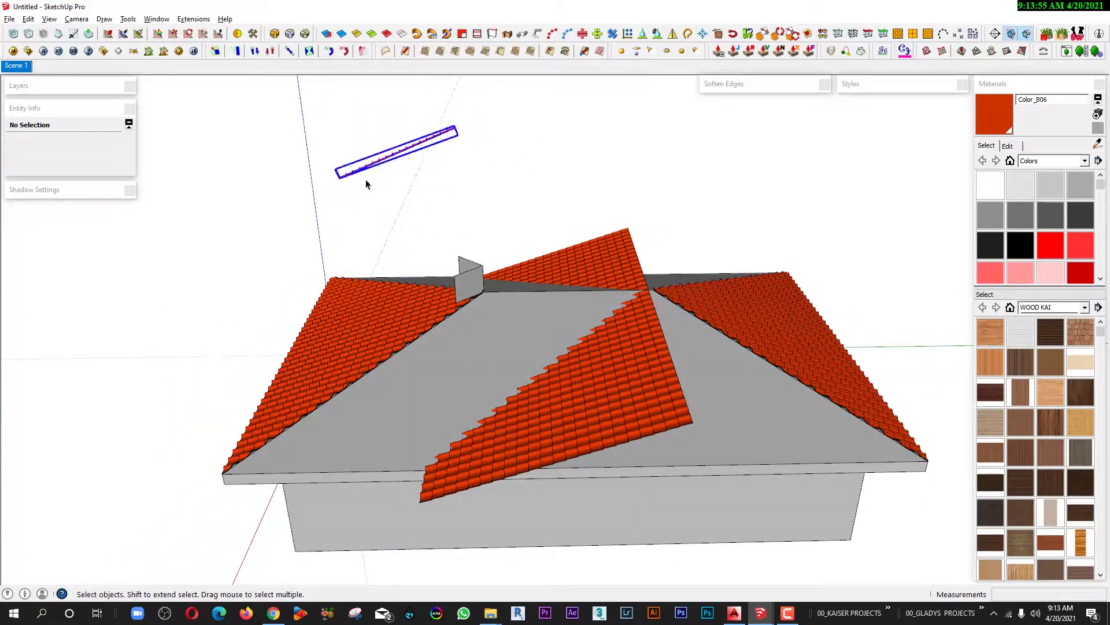
Make a 180° rotated copy of the small gray cutter box.
{"action": "scroll", "coordinate": [478, 298], "scroll_direction": "up", "scroll_amount": 3}
{"action": "mouse_move", "coordinate": [507, 307]}
{"action": "middle_mouse_down"}
{"action": "mouse_move", "coordinate": [513, 406]}
{"action": "mouse_move", "coordinate": [515, 340]}
{"action": "middle_mouse_up"}
{"action": "scroll", "coordinate": [498, 280], "scroll_direction": "up", "scroll_amount": 3}
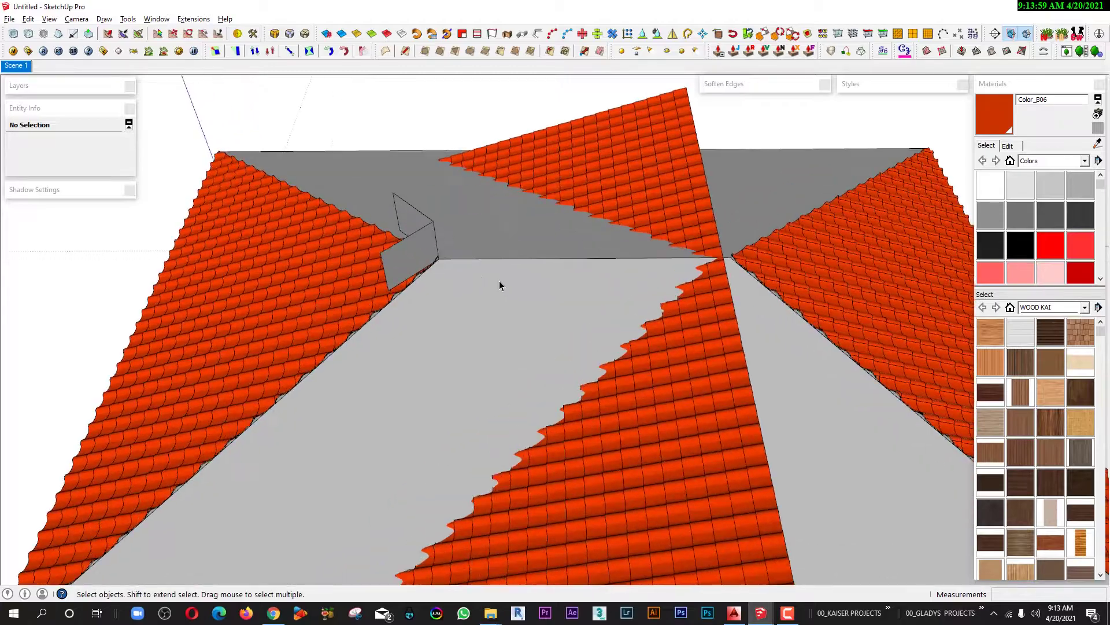
{"action": "scroll", "coordinate": [422, 234], "scroll_direction": "down", "scroll_amount": 1}
{"action": "left_click", "coordinate": [421, 235]}
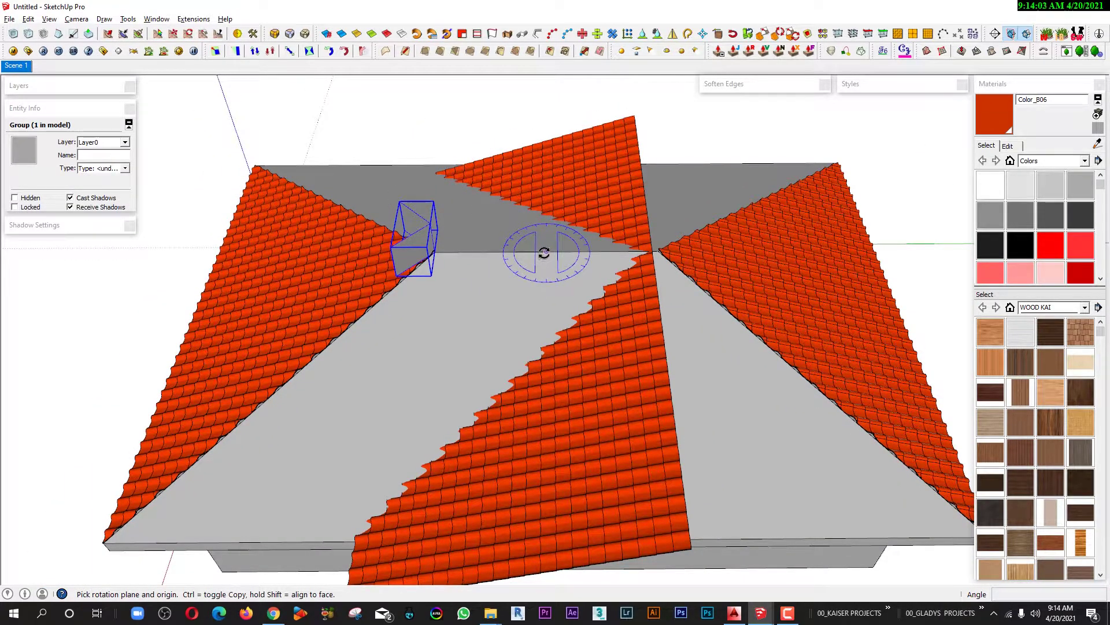
{"action": "left_click", "coordinate": [569, 252]}
{"action": "type", "text": "18"}
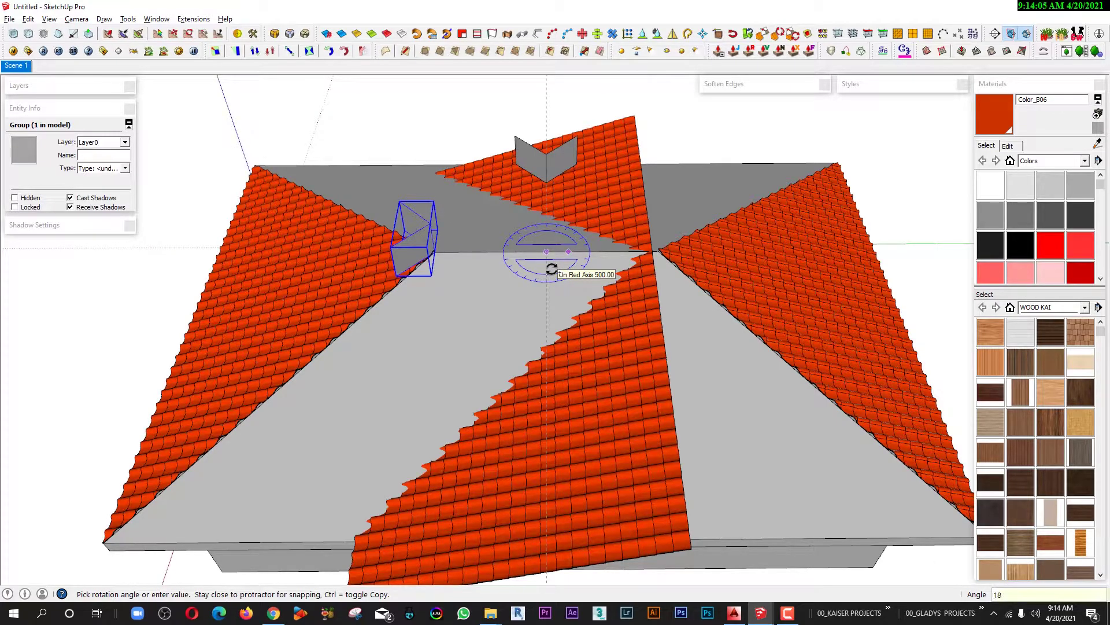
{"action": "type", "text": "0"}
{"action": "key", "text": "Return"}
{"action": "key", "text": "space"}
{"action": "scroll", "coordinate": [564, 272], "scroll_direction": "down", "scroll_amount": 2}
{"action": "scroll", "coordinate": [595, 151], "scroll_direction": "down", "scroll_amount": 2}
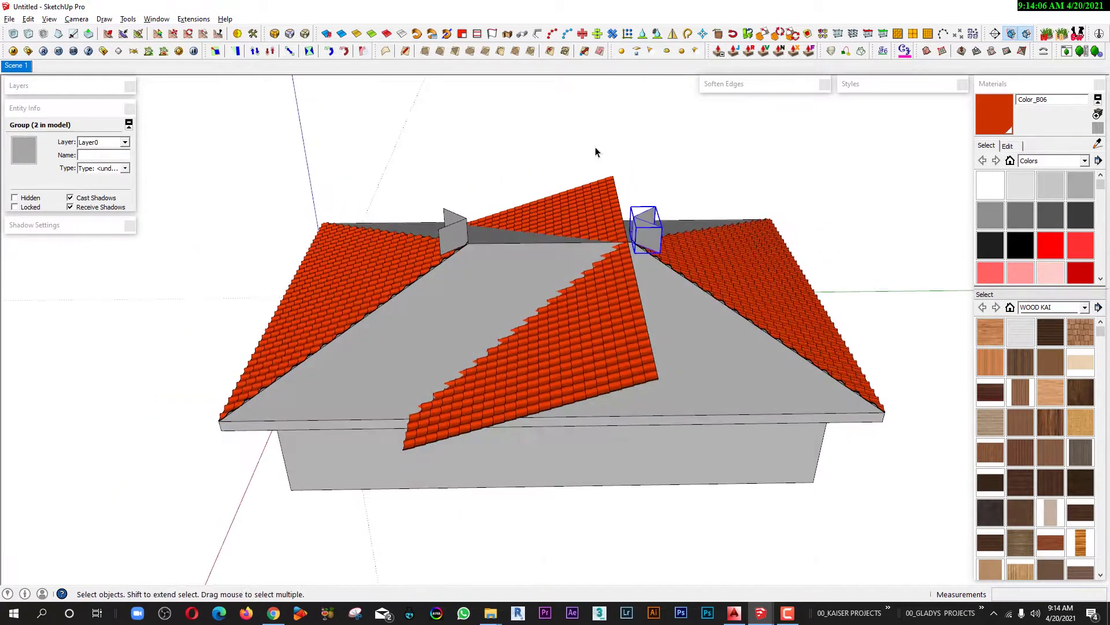
Turn the middle roof tile sheet exactly 90° about its corner.
{"action": "left_click", "coordinate": [596, 277]}
{"action": "middle_click_drag", "start_coordinate": [595, 277], "coordinate": [494, 416]}
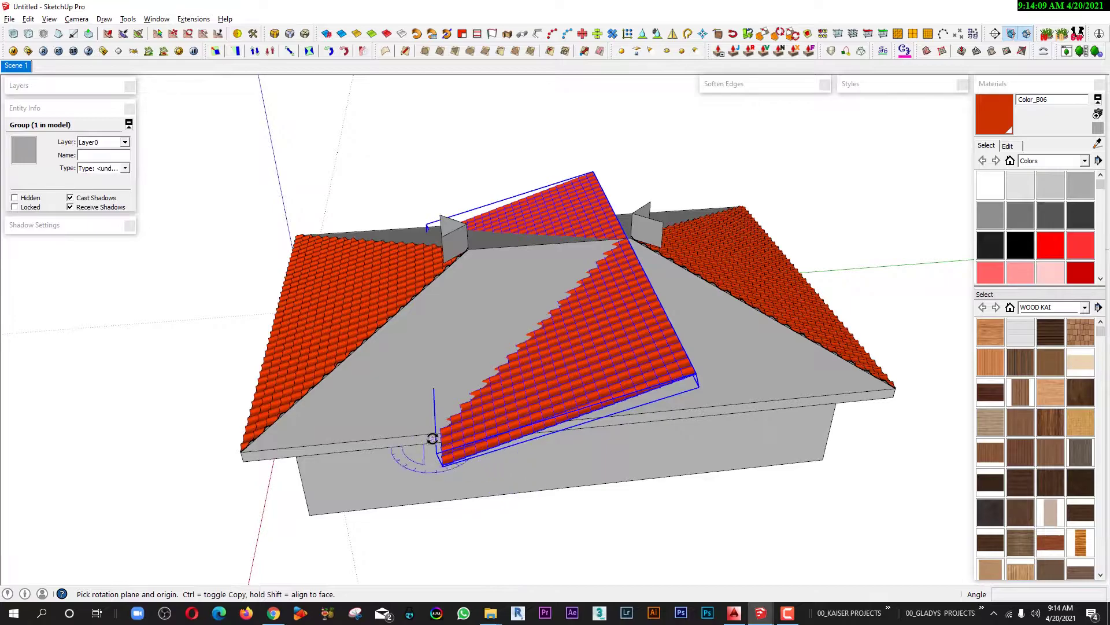
{"action": "left_click", "coordinate": [433, 432]}
{"action": "left_click", "coordinate": [355, 396]}
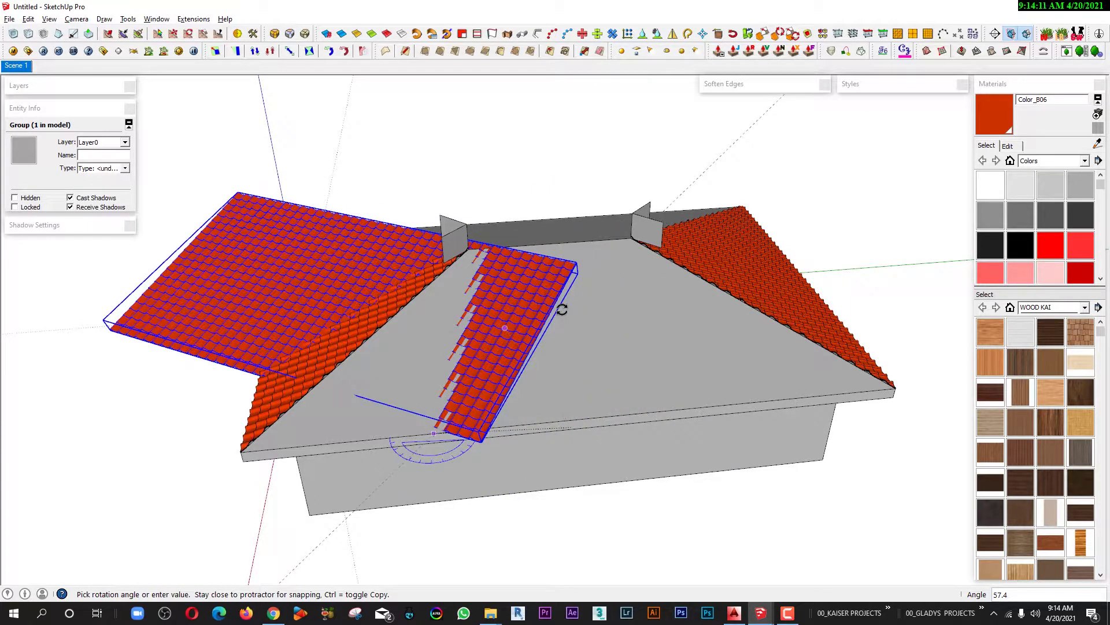
{"action": "type", "text": "90"}
{"action": "key", "text": "Return"}
{"action": "middle_click_drag", "start_coordinate": [458, 322], "coordinate": [392, 303]}
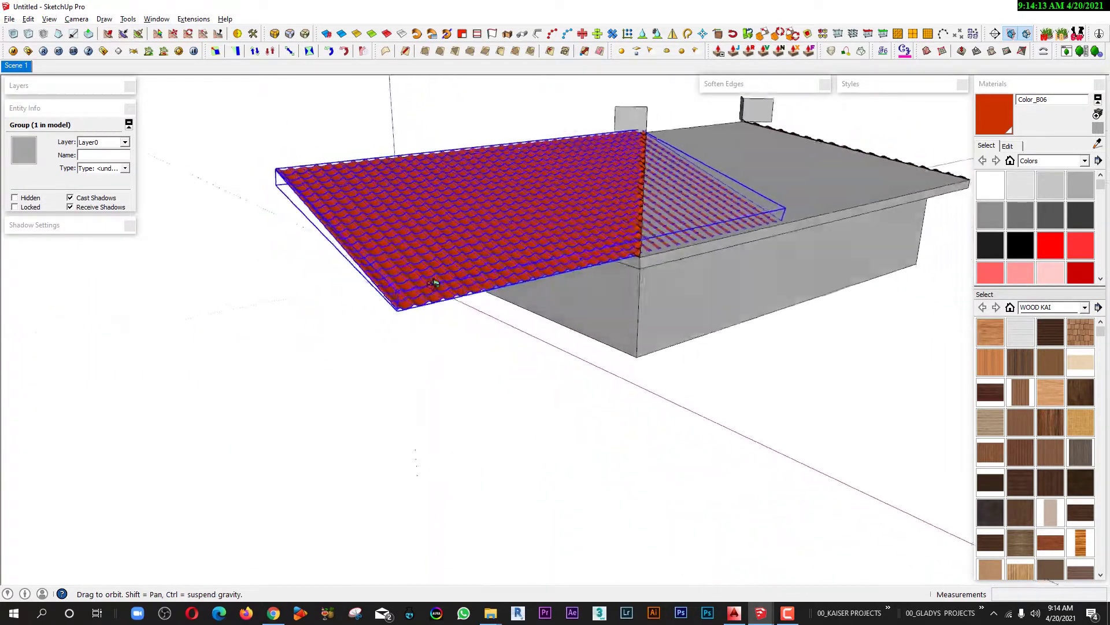
Move the sheet so its lower corner meets the eave corner at the hip end.
{"action": "key", "text": "m"}
{"action": "scroll", "coordinate": [405, 314], "scroll_direction": "up", "scroll_amount": 3}
{"action": "scroll", "coordinate": [399, 317], "scroll_direction": "up", "scroll_amount": 2}
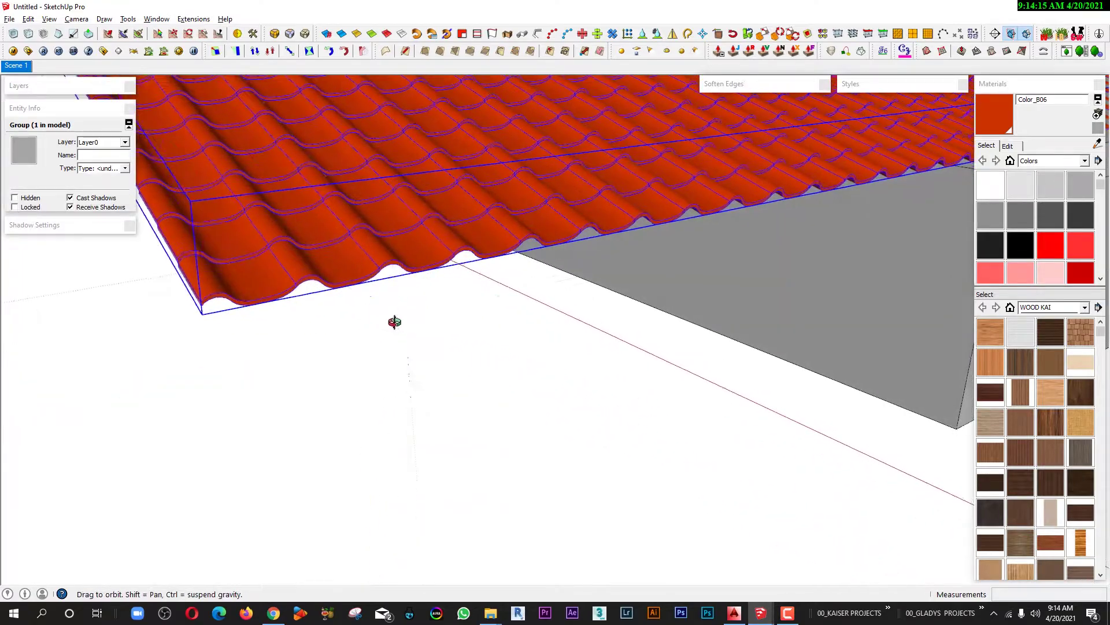
{"action": "middle_click_drag", "start_coordinate": [391, 319], "coordinate": [242, 315]}
{"action": "scroll", "coordinate": [248, 312], "scroll_direction": "down", "scroll_amount": 2}
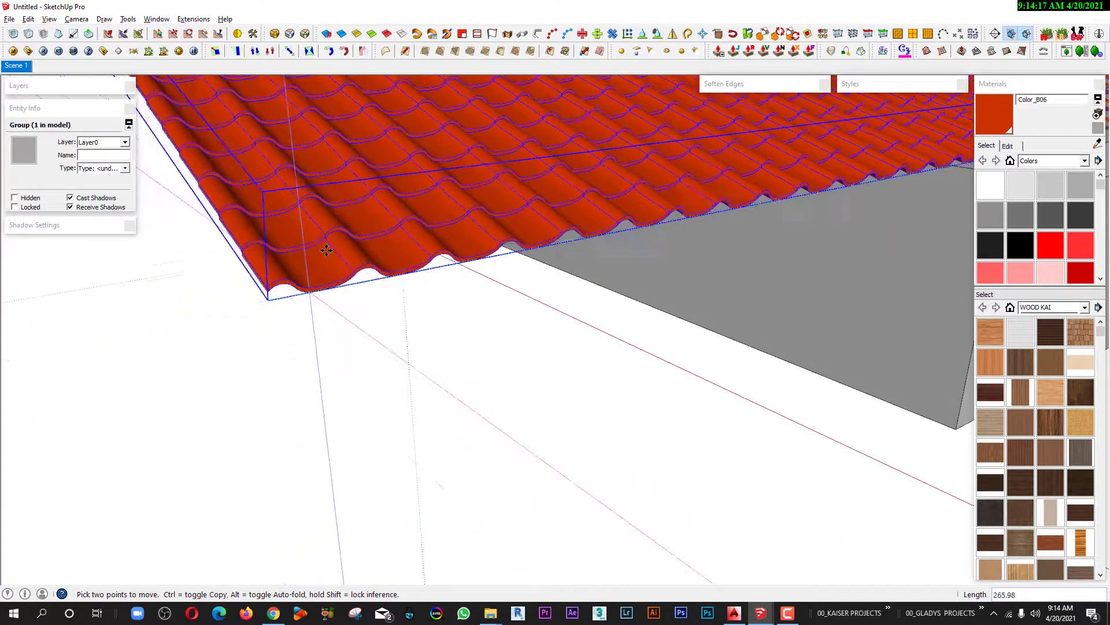
{"action": "scroll", "coordinate": [347, 278], "scroll_direction": "down", "scroll_amount": 3}
{"action": "mouse_move", "coordinate": [513, 248]}
{"action": "middle_mouse_down"}
{"action": "mouse_move", "coordinate": [281, 414]}
{"action": "mouse_move", "coordinate": [444, 404]}
{"action": "middle_mouse_up"}
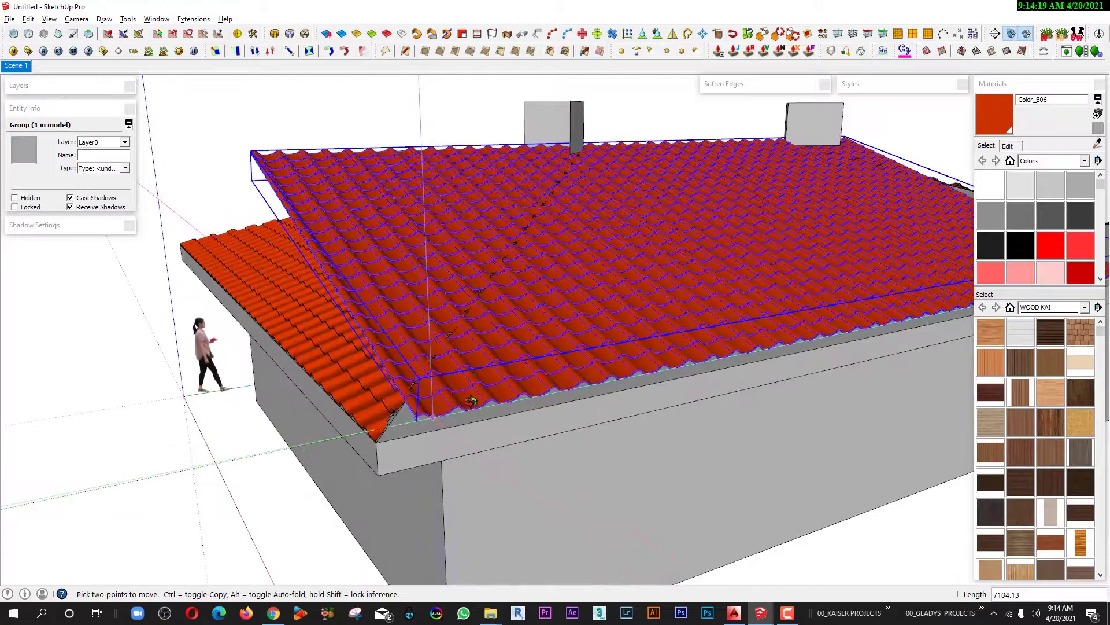
{"action": "scroll", "coordinate": [444, 404], "scroll_direction": "up", "scroll_amount": 2}
{"action": "scroll", "coordinate": [411, 412], "scroll_direction": "up", "scroll_amount": 2}
{"action": "scroll", "coordinate": [411, 412], "scroll_direction": "up", "scroll_amount": 1}
{"action": "scroll", "coordinate": [399, 414], "scroll_direction": "up", "scroll_amount": 1}
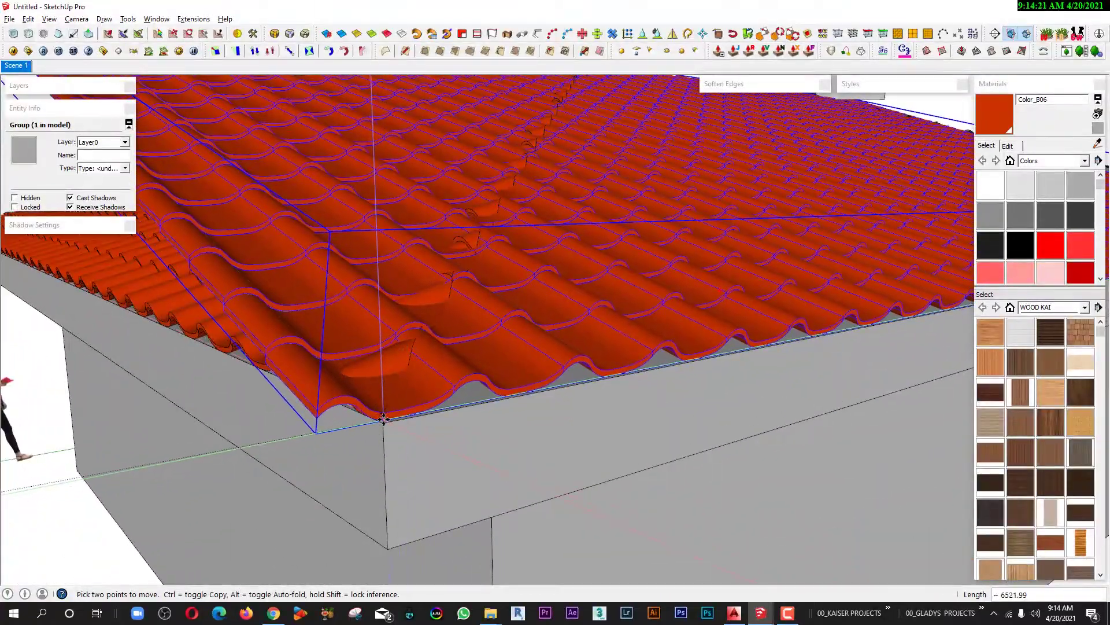
{"action": "scroll", "coordinate": [385, 415], "scroll_direction": "up", "scroll_amount": 1}
{"action": "scroll", "coordinate": [379, 427], "scroll_direction": "up", "scroll_amount": 1}
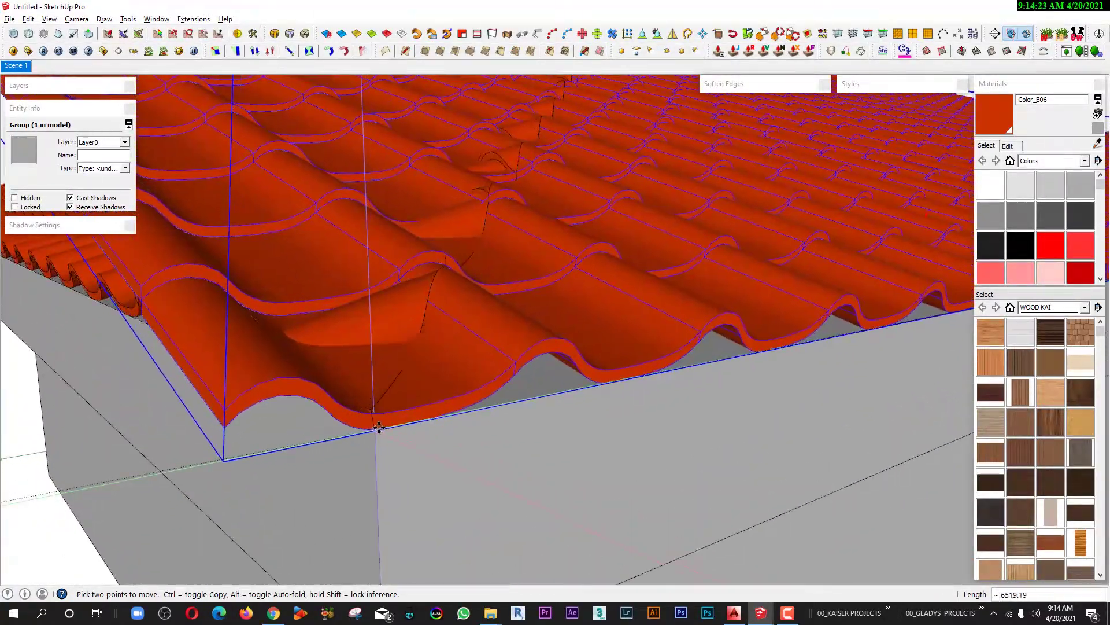
{"action": "scroll", "coordinate": [376, 429], "scroll_direction": "down", "scroll_amount": 2}
{"action": "scroll", "coordinate": [384, 428], "scroll_direction": "down", "scroll_amount": 2}
{"action": "scroll", "coordinate": [397, 428], "scroll_direction": "down", "scroll_amount": 2}
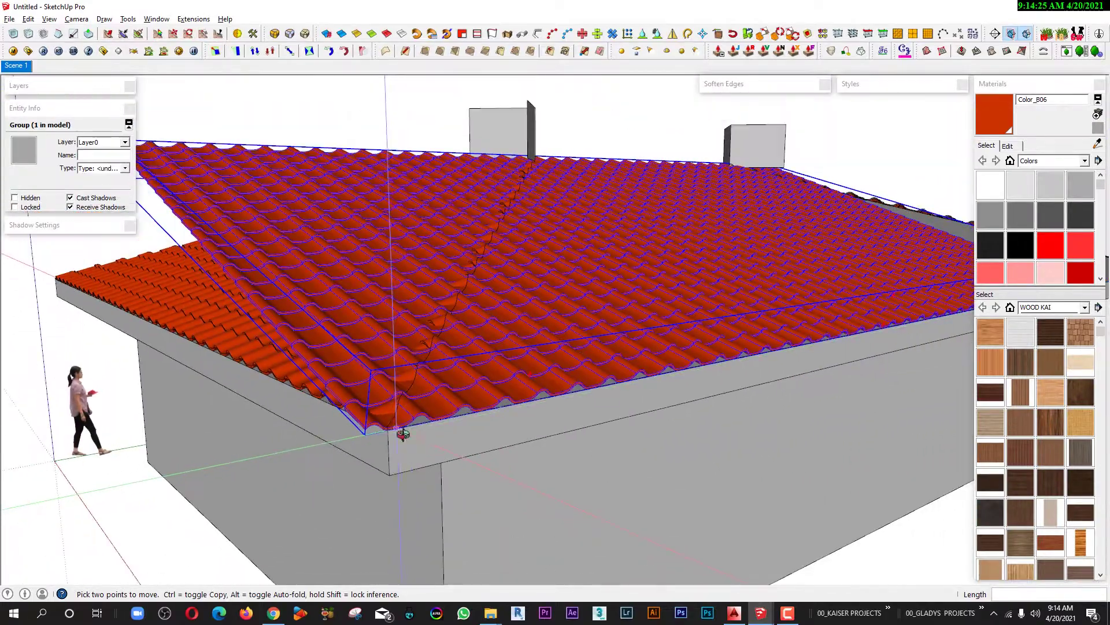
{"action": "scroll", "coordinate": [547, 450], "scroll_direction": "down", "scroll_amount": 2}
{"action": "mouse_move", "coordinate": [547, 450]}
{"action": "middle_mouse_down"}
{"action": "mouse_move", "coordinate": [411, 324]}
{"action": "mouse_move", "coordinate": [550, 384]}
{"action": "mouse_move", "coordinate": [505, 409]}
{"action": "mouse_move", "coordinate": [238, 437]}
{"action": "mouse_move", "coordinate": [496, 397]}
{"action": "mouse_move", "coordinate": [422, 363]}
{"action": "middle_mouse_up"}
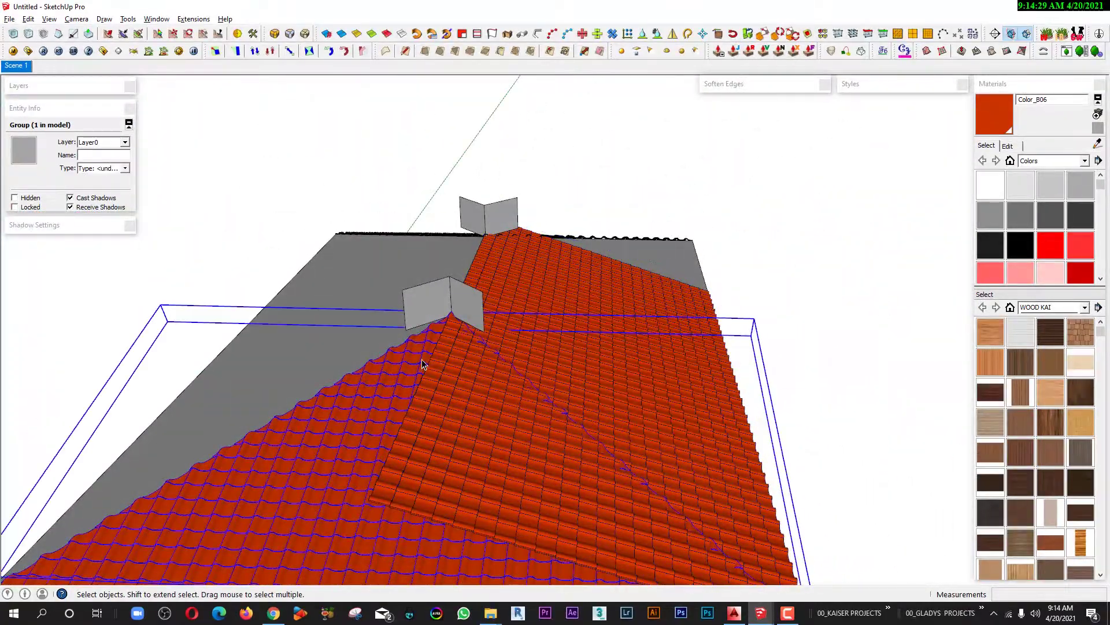
Hide the two finished roof groups and reframe the house from the front.
{"action": "left_click", "coordinate": [445, 236], "text": "shift"}
{"action": "right_click", "coordinate": [446, 237]}
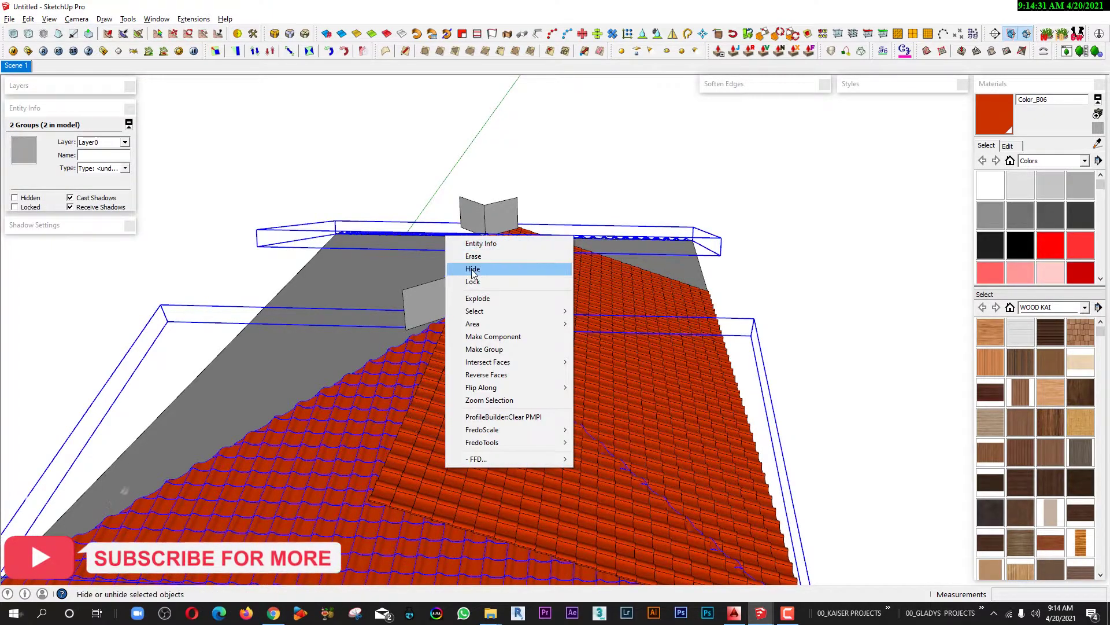
{"action": "left_click", "coordinate": [508, 263]}
{"action": "middle_click_drag", "start_coordinate": [509, 264], "coordinate": [650, 189]}
{"action": "key", "text": "2"}
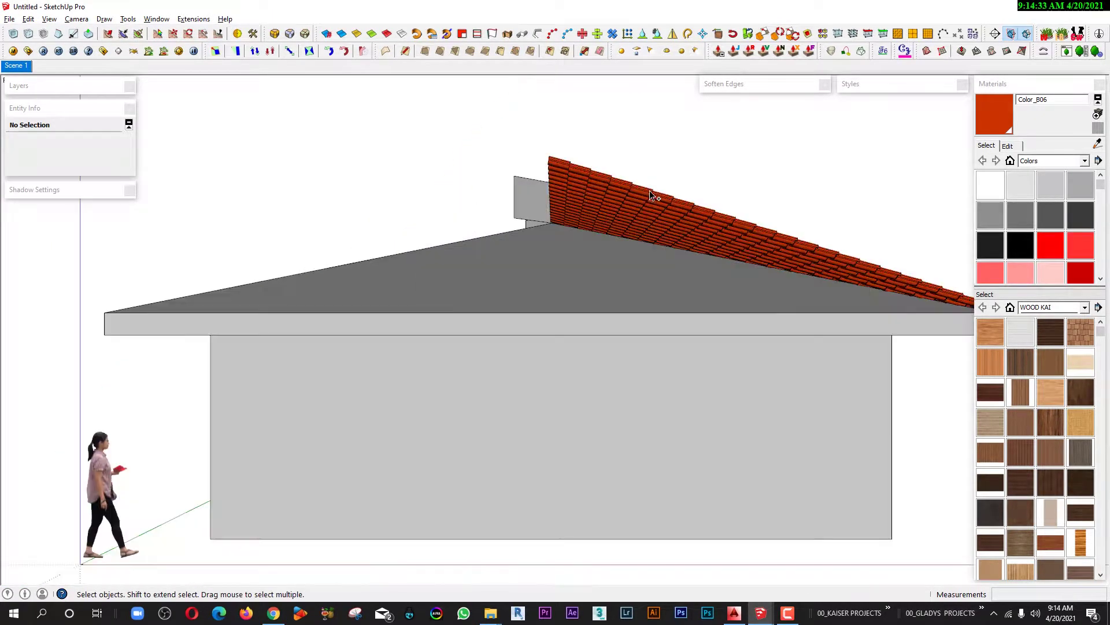
{"action": "key", "text": "2"}
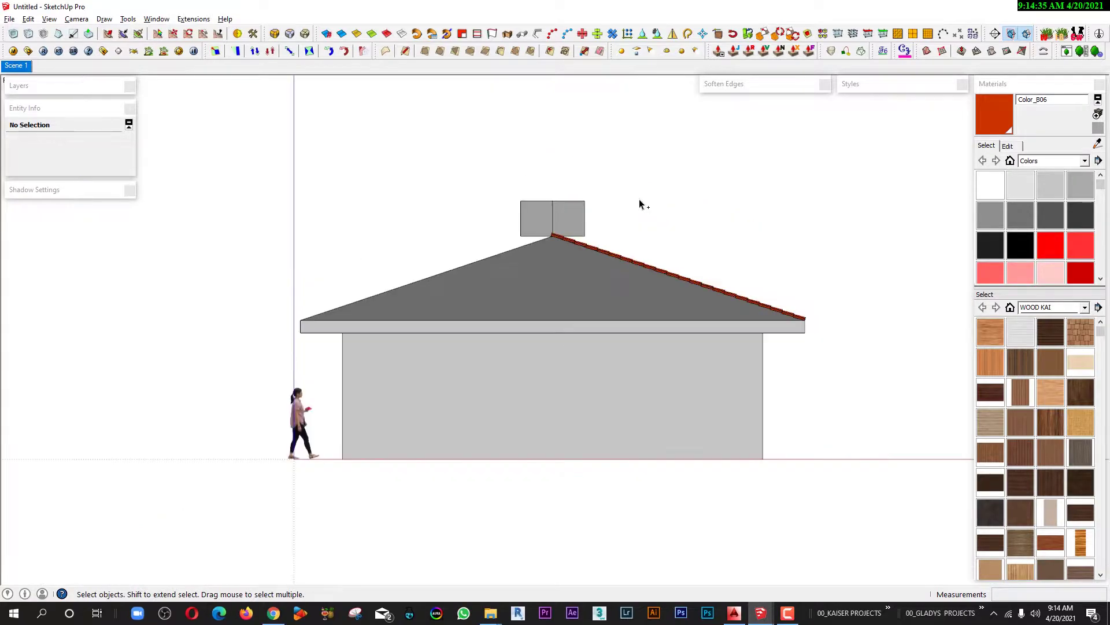
{"action": "middle_click_drag", "start_coordinate": [651, 256], "coordinate": [266, 473]}
{"action": "scroll", "coordinate": [456, 426], "scroll_direction": "down", "scroll_amount": 3}
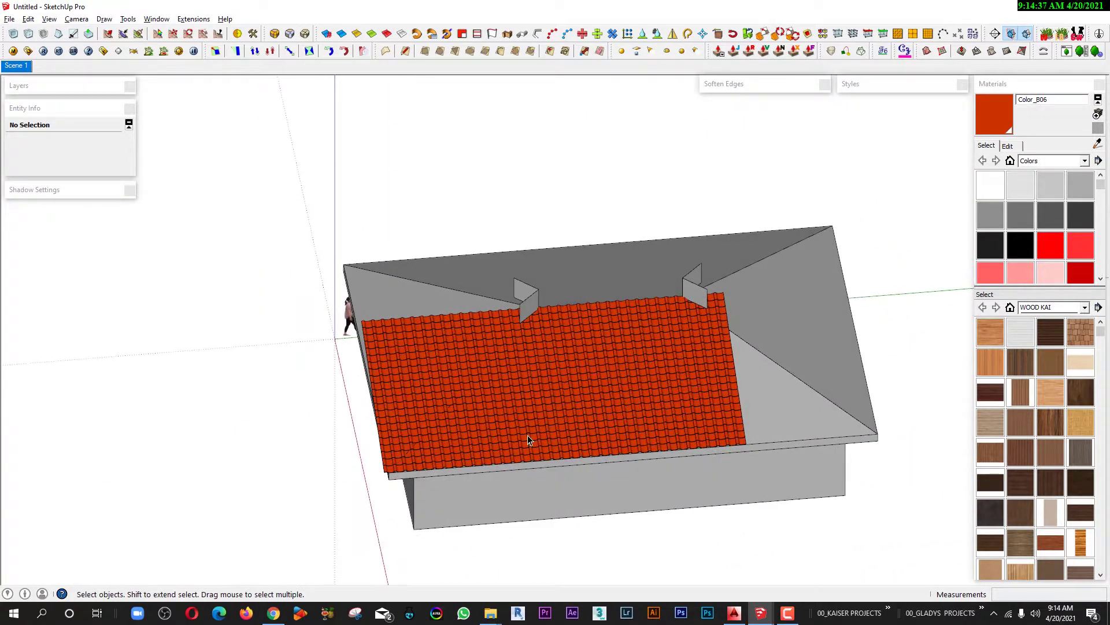
Open the long-slope tile sheet and select its end column of tiles.
{"action": "left_click", "coordinate": [514, 446]}
{"action": "double_click", "coordinate": [670, 390]}
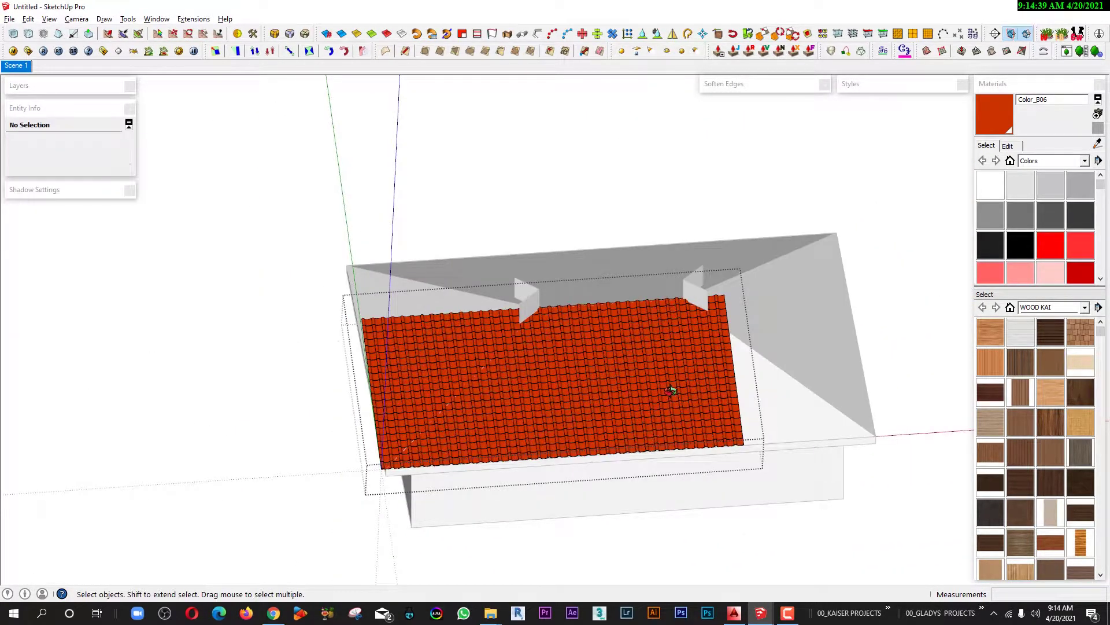
{"action": "scroll", "coordinate": [670, 391], "scroll_direction": "up", "scroll_amount": 5}
{"action": "scroll", "coordinate": [640, 379], "scroll_direction": "down", "scroll_amount": 5}
{"action": "middle_click_drag", "start_coordinate": [449, 154], "coordinate": [526, 278]}
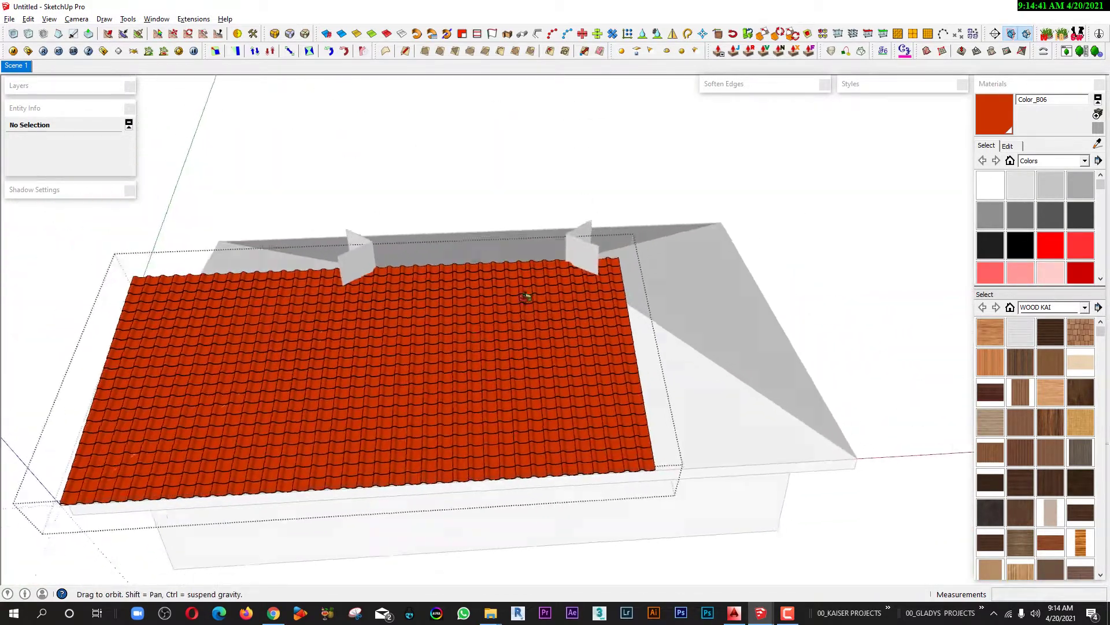
{"action": "scroll", "coordinate": [655, 254], "scroll_direction": "up", "scroll_amount": 3}
{"action": "left_click_drag", "start_coordinate": [625, 539], "coordinate": [610, 547]}
{"action": "middle_click_drag", "start_coordinate": [609, 547], "coordinate": [622, 479]}
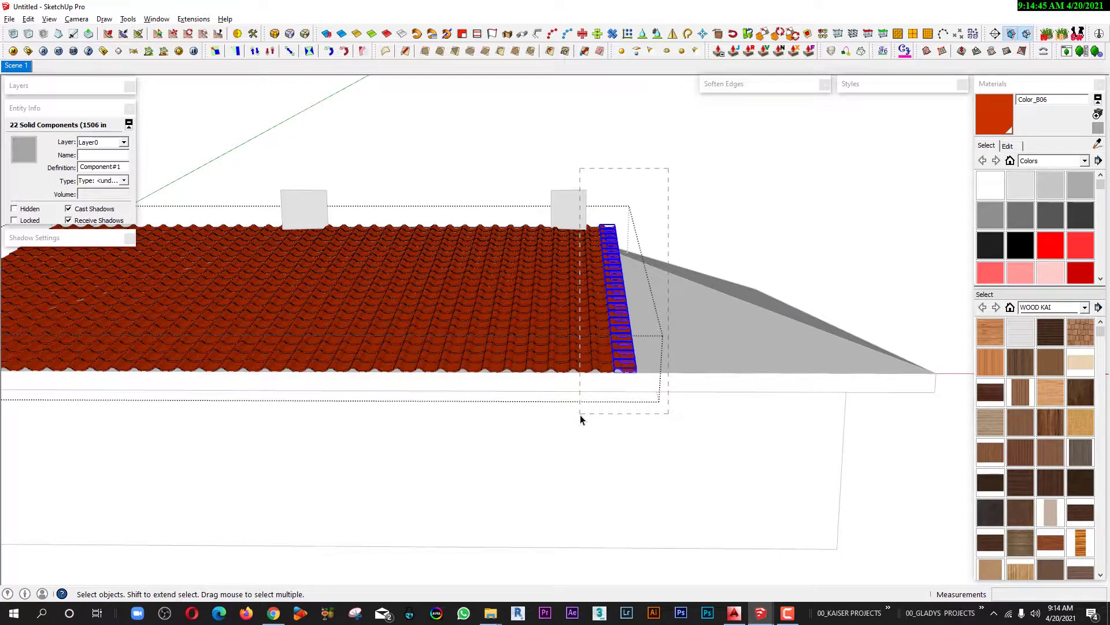
Move-copy three tile columns to lengthen the long-slope tile sheet.
{"action": "left_click_drag", "start_coordinate": [580, 419], "coordinate": [562, 368]}
{"action": "scroll", "coordinate": [562, 370], "scroll_direction": "up", "scroll_amount": 2}
{"action": "key", "text": "m"}
{"action": "scroll", "coordinate": [579, 399], "scroll_direction": "up", "scroll_amount": 3}
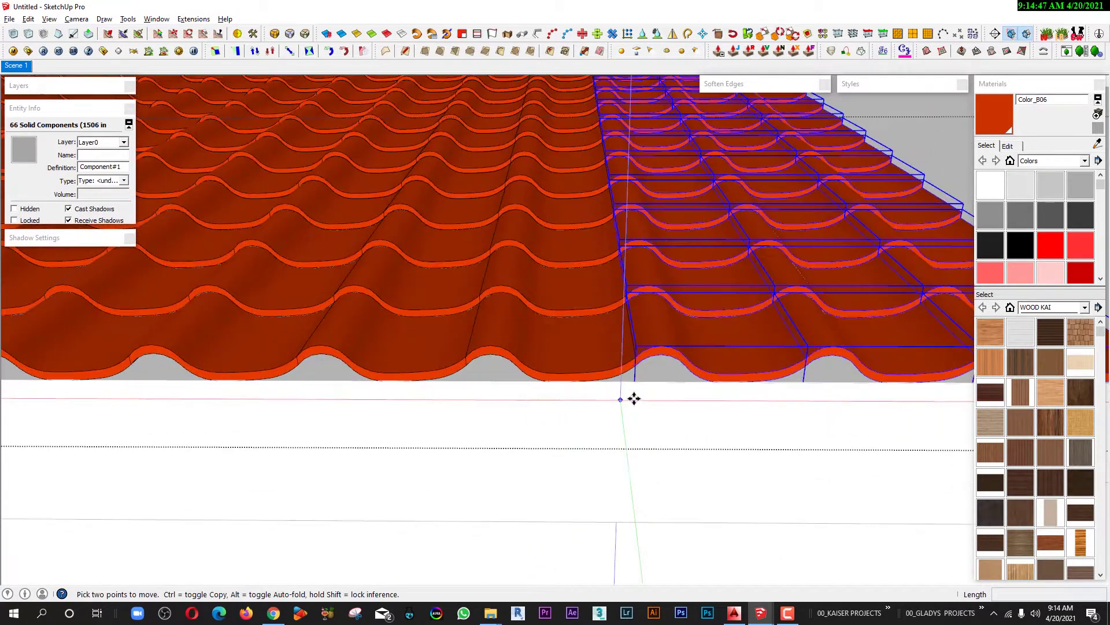
{"action": "key", "text": "ctrl"}
{"action": "left_click", "coordinate": [470, 349]}
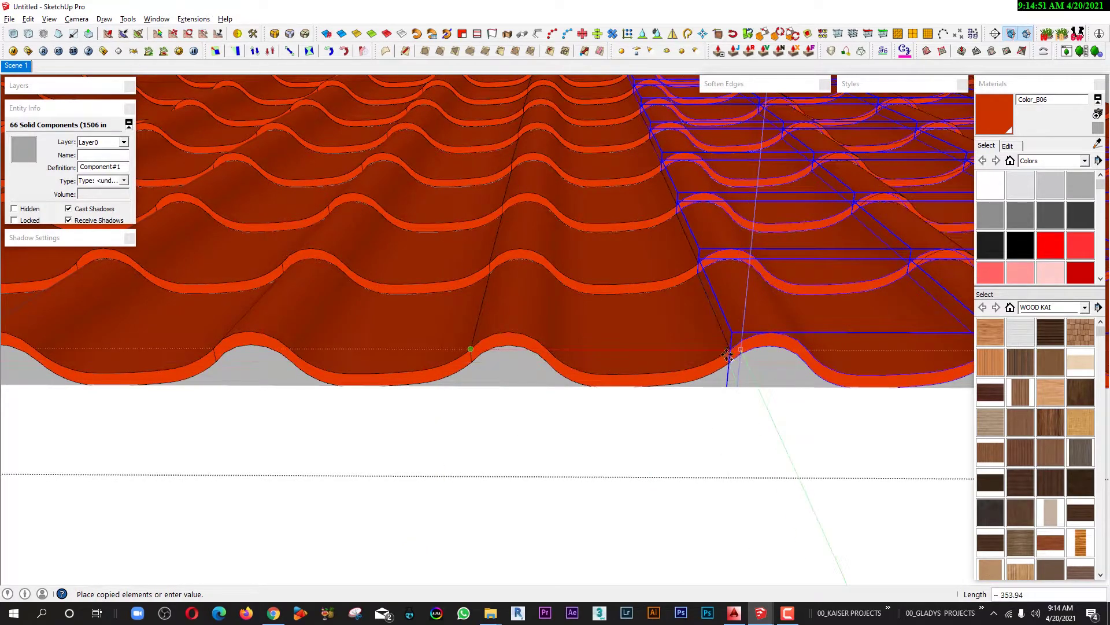
{"action": "mouse_move", "coordinate": [727, 354]}
{"action": "middle_mouse_down"}
{"action": "mouse_move", "coordinate": [451, 392]}
{"action": "mouse_move", "coordinate": [42, 389]}
{"action": "mouse_move", "coordinate": [773, 376]}
{"action": "middle_mouse_up"}
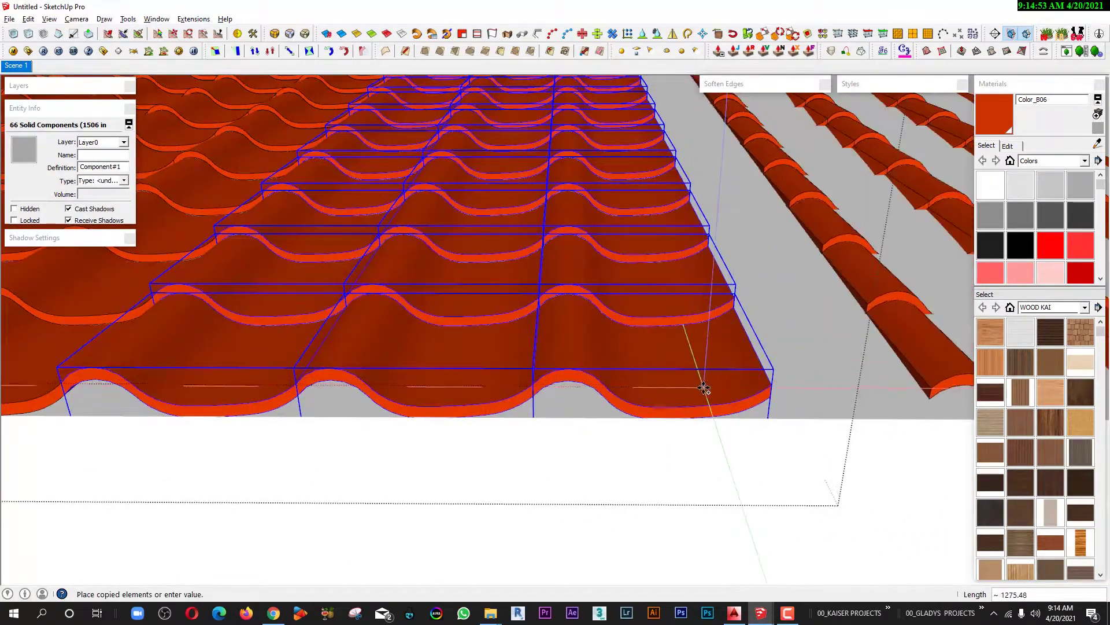
{"action": "mouse_move", "coordinate": [704, 389]}
{"action": "middle_mouse_down"}
{"action": "mouse_move", "coordinate": [453, 390]}
{"action": "mouse_move", "coordinate": [607, 383]}
{"action": "mouse_move", "coordinate": [462, 383]}
{"action": "mouse_move", "coordinate": [542, 382]}
{"action": "middle_mouse_up"}
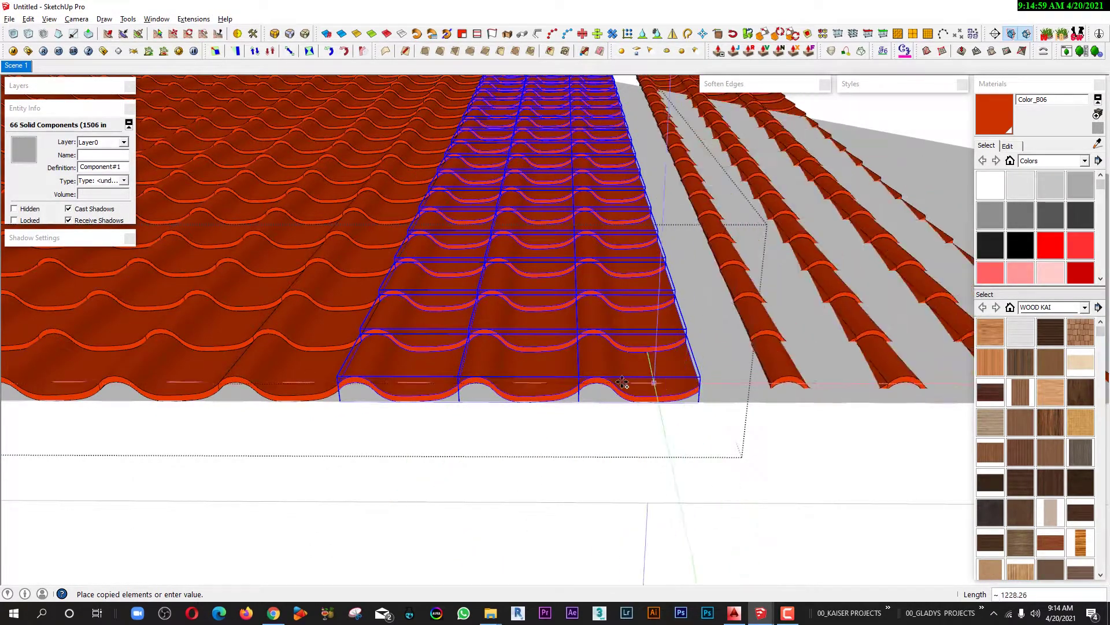
{"action": "mouse_move", "coordinate": [622, 383]}
{"action": "middle_mouse_down"}
{"action": "mouse_move", "coordinate": [359, 384]}
{"action": "mouse_move", "coordinate": [554, 383]}
{"action": "mouse_move", "coordinate": [627, 422]}
{"action": "mouse_move", "coordinate": [533, 389]}
{"action": "mouse_move", "coordinate": [651, 205]}
{"action": "mouse_move", "coordinate": [302, 303]}
{"action": "mouse_move", "coordinate": [417, 327]}
{"action": "mouse_move", "coordinate": [474, 355]}
{"action": "mouse_move", "coordinate": [522, 347]}
{"action": "mouse_move", "coordinate": [360, 314]}
{"action": "mouse_move", "coordinate": [399, 268]}
{"action": "mouse_move", "coordinate": [720, 223]}
{"action": "middle_mouse_up"}
{"action": "left_click", "coordinate": [564, 384]}
{"action": "scroll", "coordinate": [627, 422], "scroll_direction": "down", "scroll_amount": 5}
{"action": "key", "text": "ctrl+t"}
Place a section plane at the hip end of the slope.
{"action": "key", "text": "space"}
{"action": "left_click", "coordinate": [415, 258]}
{"action": "scroll", "coordinate": [415, 258], "scroll_direction": "down", "scroll_amount": 5}
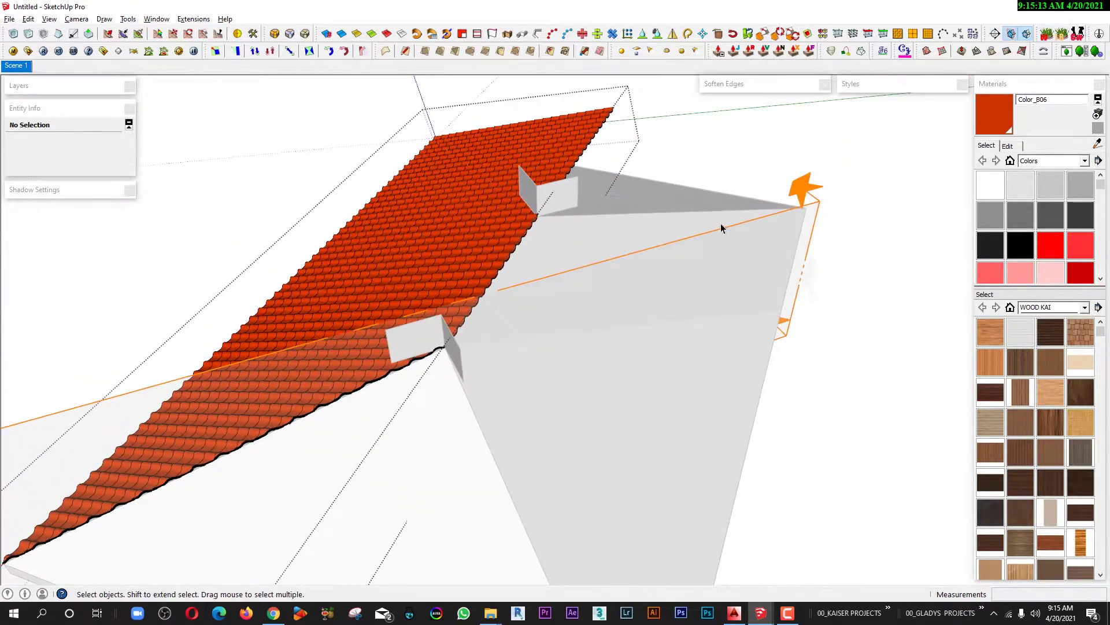
Slice the tile sheet at the first section plane along the hip.
{"action": "right_click", "coordinate": [688, 262]}
{"action": "left_click", "coordinate": [718, 414]}
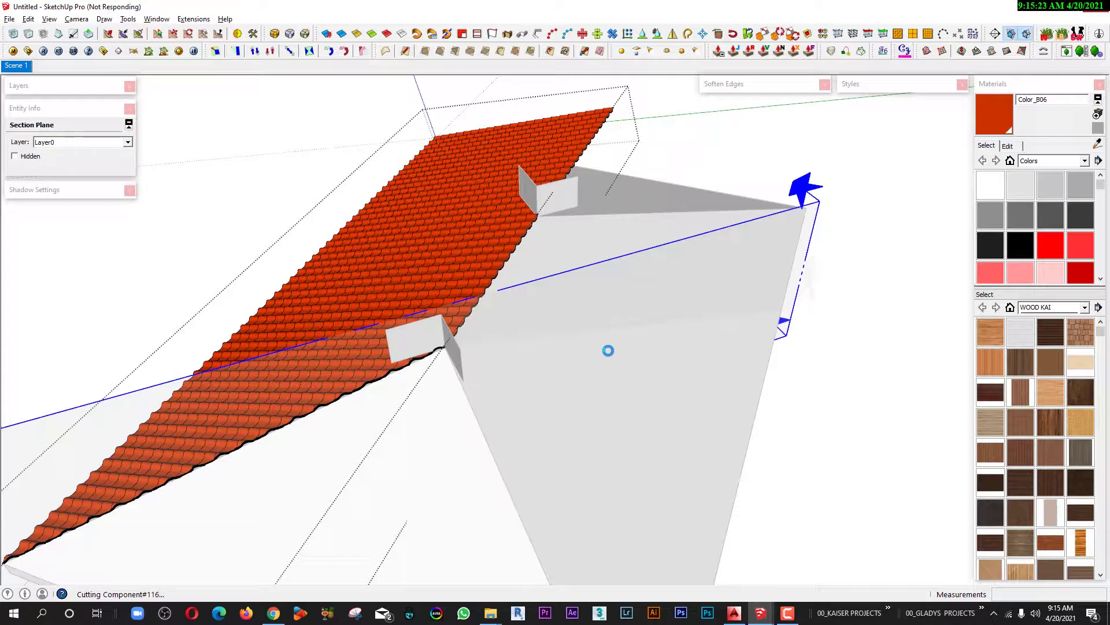
{"action": "mouse_move", "coordinate": [608, 350]}
{"action": "middle_mouse_down"}
{"action": "mouse_move", "coordinate": [280, 345]}
{"action": "mouse_move", "coordinate": [421, 293]}
{"action": "mouse_move", "coordinate": [617, 410]}
{"action": "mouse_move", "coordinate": [486, 385]}
{"action": "mouse_move", "coordinate": [320, 174]}
{"action": "middle_mouse_up"}
{"action": "mouse_move", "coordinate": [516, 219]}
{"action": "middle_mouse_down"}
{"action": "mouse_move", "coordinate": [422, 332]}
{"action": "mouse_move", "coordinate": [615, 395]}
{"action": "middle_mouse_up"}
{"action": "scroll", "coordinate": [619, 394], "scroll_direction": "up", "scroll_amount": 2}
Add a section plane on the other hip edge and slice the tile sheet there.
{"action": "key", "text": "shift+x"}
{"action": "left_click", "coordinate": [608, 366]}
{"action": "scroll", "coordinate": [607, 365], "scroll_direction": "down", "scroll_amount": 3}
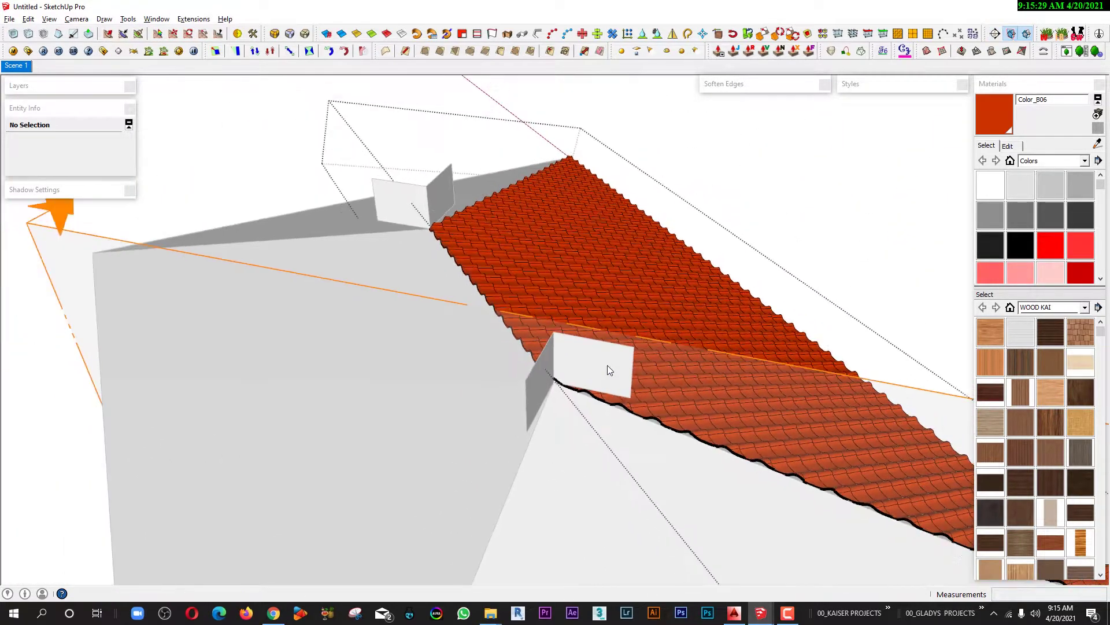
{"action": "key", "text": "space"}
{"action": "right_click", "coordinate": [169, 261]}
{"action": "left_click", "coordinate": [231, 414]}
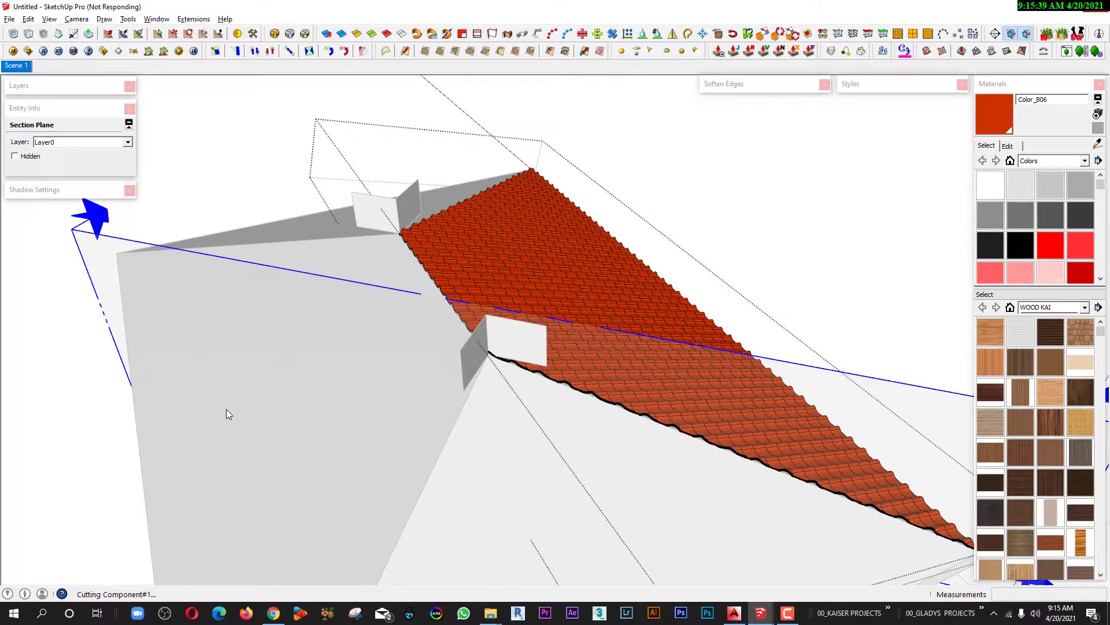
{"action": "middle_click_drag", "start_coordinate": [227, 408], "coordinate": [360, 358]}
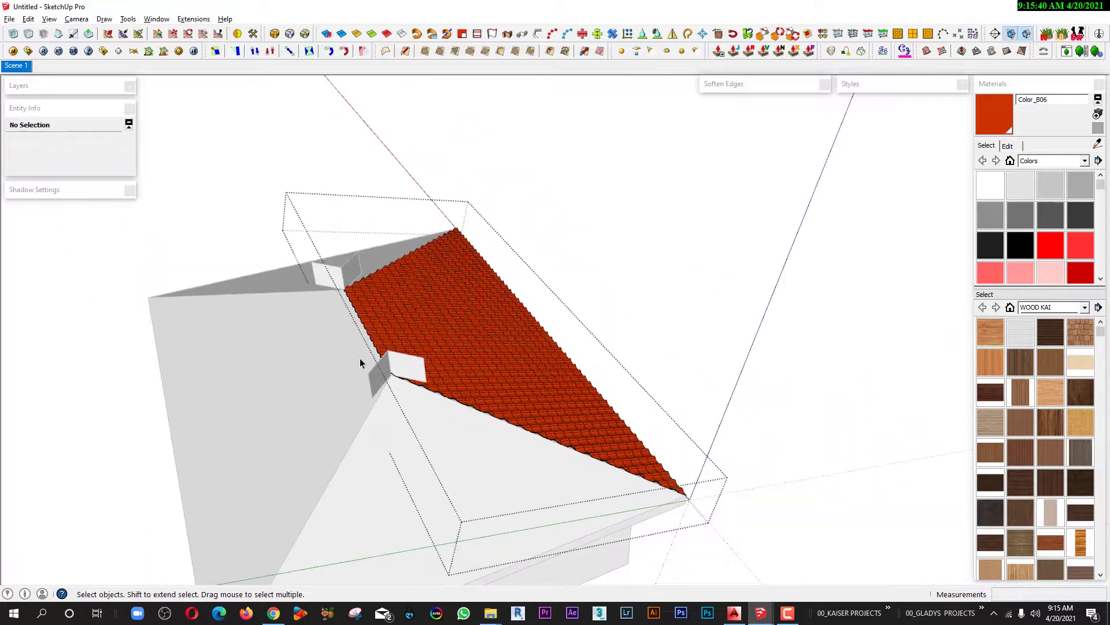
Exit the tile component and select the trimmed roof-tile group, zooming in along the ridge.
{"action": "left_click", "coordinate": [575, 197]}
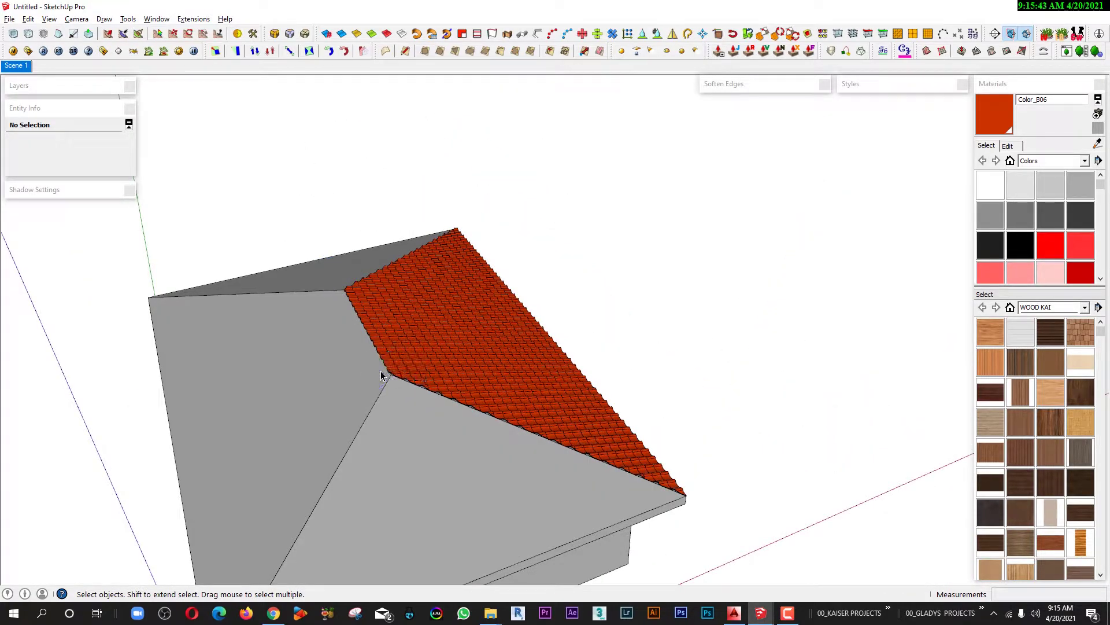
{"action": "middle_click_drag", "start_coordinate": [379, 371], "coordinate": [701, 247]}
{"action": "scroll", "coordinate": [367, 330], "scroll_direction": "up", "scroll_amount": 3}
{"action": "scroll", "coordinate": [429, 321], "scroll_direction": "up", "scroll_amount": 3}
{"action": "left_click", "coordinate": [429, 320]}
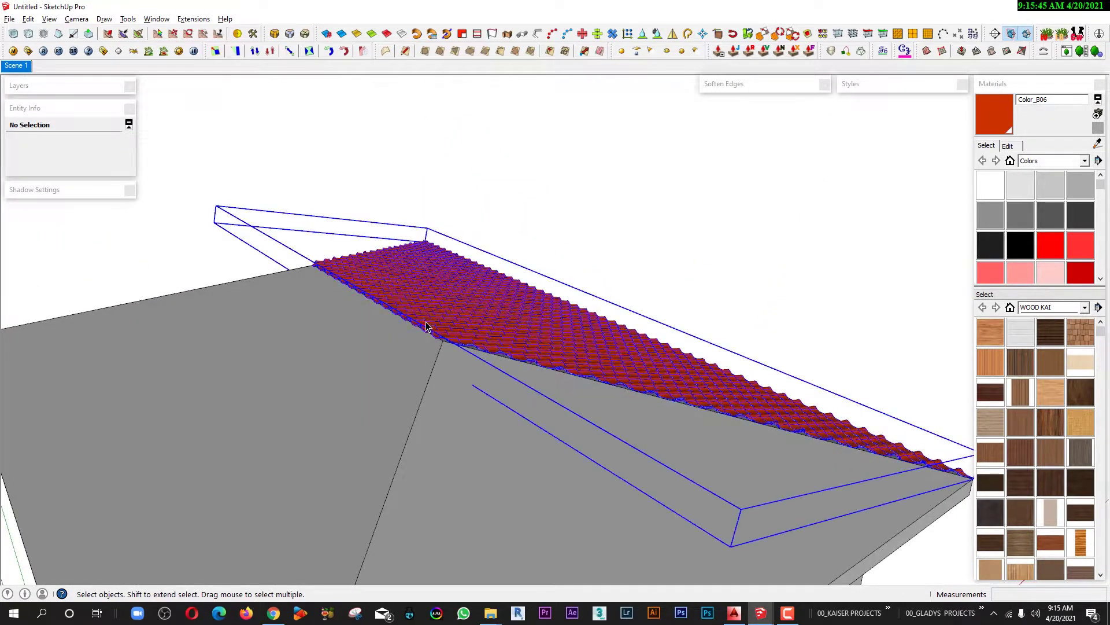
{"action": "mouse_move", "coordinate": [428, 322]}
{"action": "middle_mouse_down"}
{"action": "mouse_move", "coordinate": [444, 316]}
{"action": "mouse_move", "coordinate": [452, 407]}
{"action": "mouse_move", "coordinate": [497, 298]}
{"action": "mouse_move", "coordinate": [780, 348]}
{"action": "mouse_move", "coordinate": [614, 280]}
{"action": "mouse_move", "coordinate": [539, 300]}
{"action": "mouse_move", "coordinate": [450, 278]}
{"action": "mouse_move", "coordinate": [418, 305]}
{"action": "mouse_move", "coordinate": [478, 219]}
{"action": "mouse_move", "coordinate": [468, 236]}
{"action": "middle_mouse_up"}
{"action": "scroll", "coordinate": [454, 286], "scroll_direction": "up", "scroll_amount": 1}
{"action": "scroll", "coordinate": [458, 293], "scroll_direction": "up", "scroll_amount": 1}
{"action": "scroll", "coordinate": [464, 299], "scroll_direction": "up", "scroll_amount": 1}
{"action": "scroll", "coordinate": [480, 300], "scroll_direction": "up", "scroll_amount": 1}
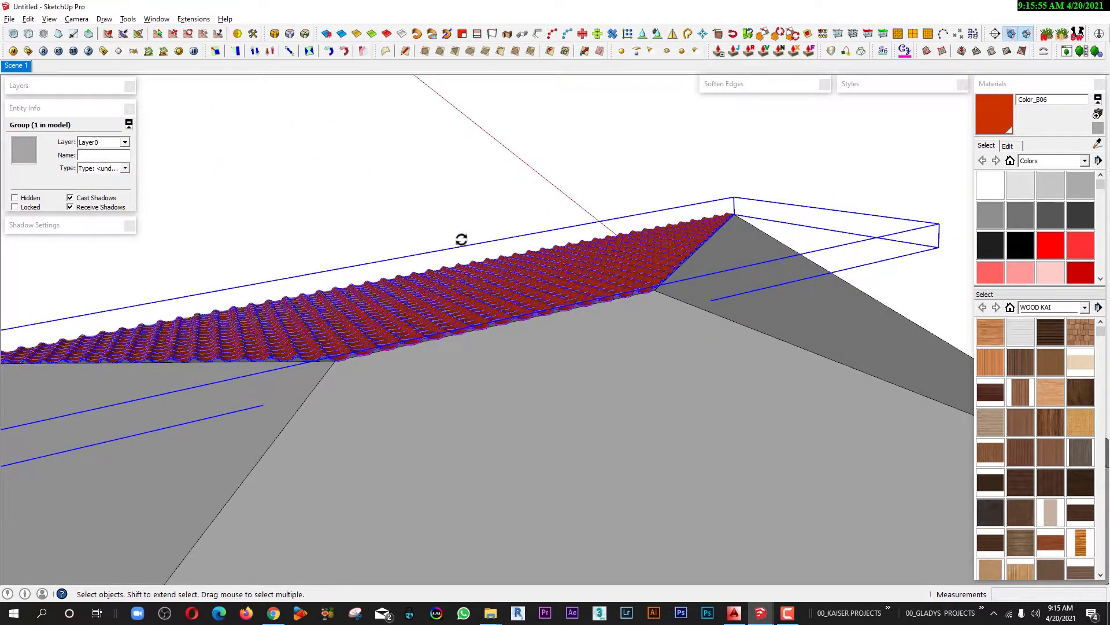
Hide the trimmed roof-tile group to expose the bare hip roof.
{"action": "key", "text": "q"}
{"action": "scroll", "coordinate": [497, 358], "scroll_direction": "up", "scroll_amount": 1}
{"action": "scroll", "coordinate": [493, 329], "scroll_direction": "up", "scroll_amount": 2}
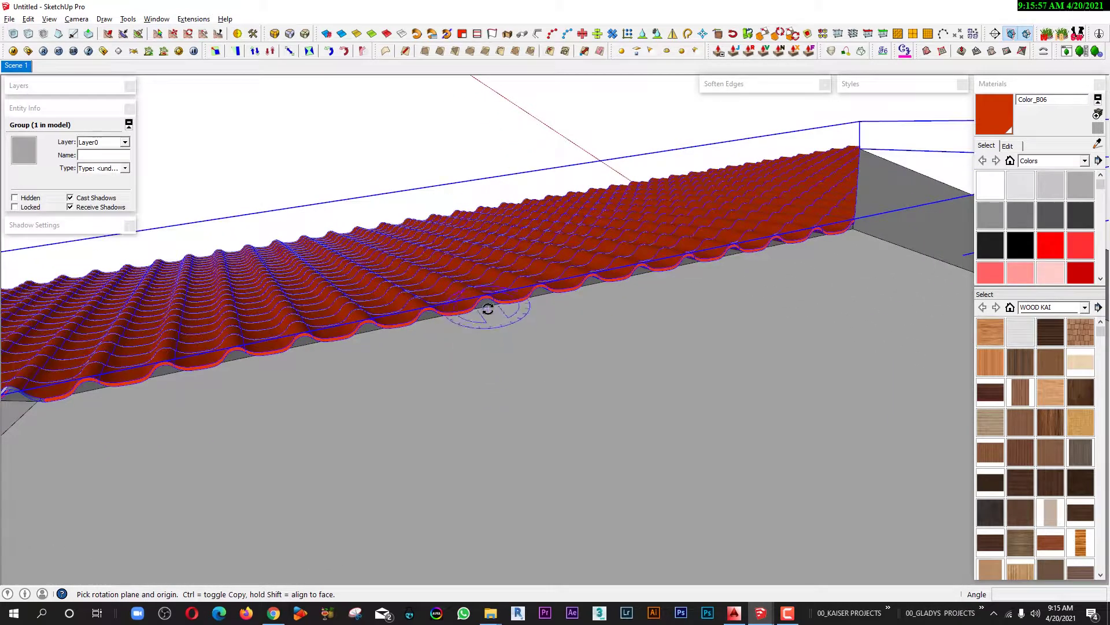
{"action": "mouse_move", "coordinate": [490, 306]}
{"action": "middle_mouse_down"}
{"action": "mouse_move", "coordinate": [427, 240]}
{"action": "mouse_move", "coordinate": [431, 225]}
{"action": "mouse_move", "coordinate": [486, 246]}
{"action": "mouse_move", "coordinate": [483, 285]}
{"action": "mouse_move", "coordinate": [496, 247]}
{"action": "middle_mouse_up"}
{"action": "key", "text": "space"}
{"action": "right_click", "coordinate": [496, 247]}
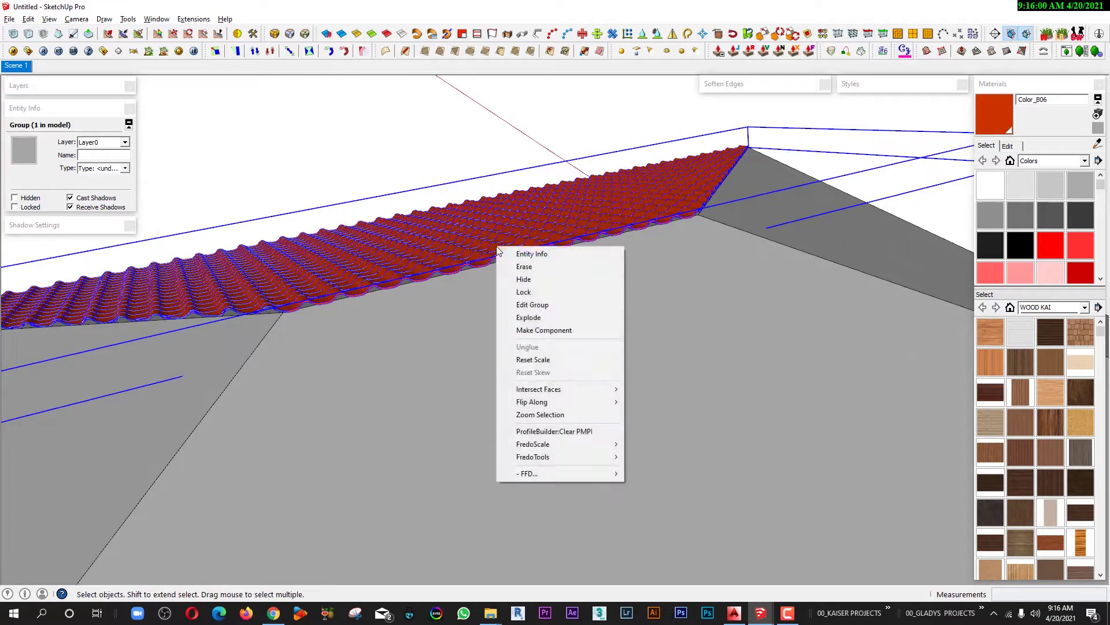
{"action": "left_click", "coordinate": [522, 279]}
{"action": "scroll", "coordinate": [512, 283], "scroll_direction": "down", "scroll_amount": 5}
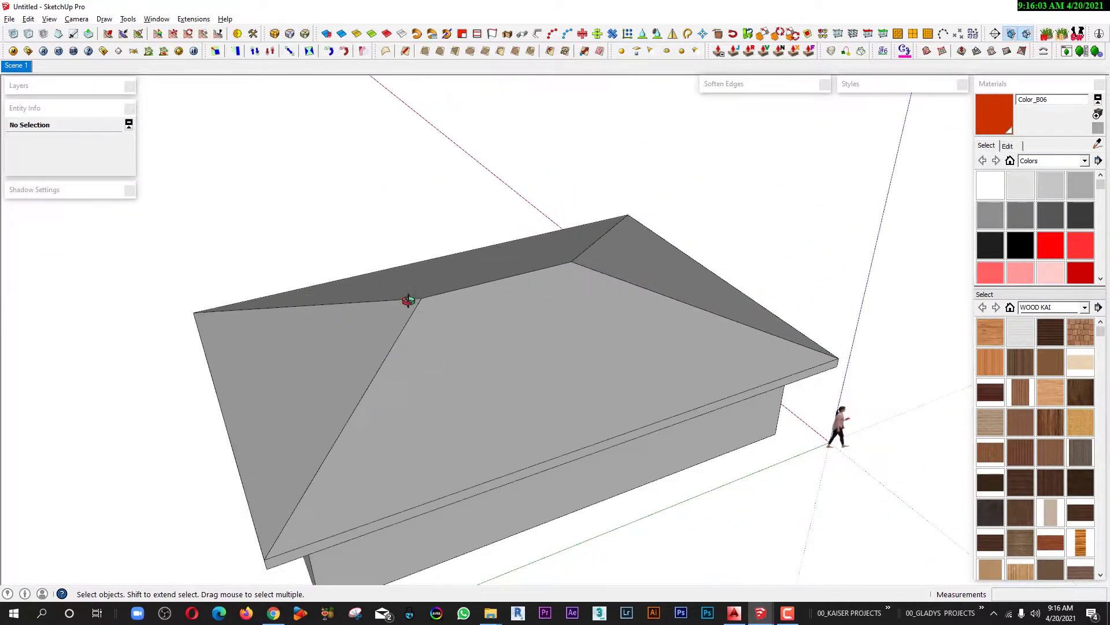
{"action": "middle_click_drag", "start_coordinate": [409, 297], "coordinate": [342, 361]}
Measure from the roof corner along the eave and dismiss the file error warning.
{"action": "key", "text": "t"}
{"action": "scroll", "coordinate": [235, 483], "scroll_direction": "up", "scroll_amount": 3}
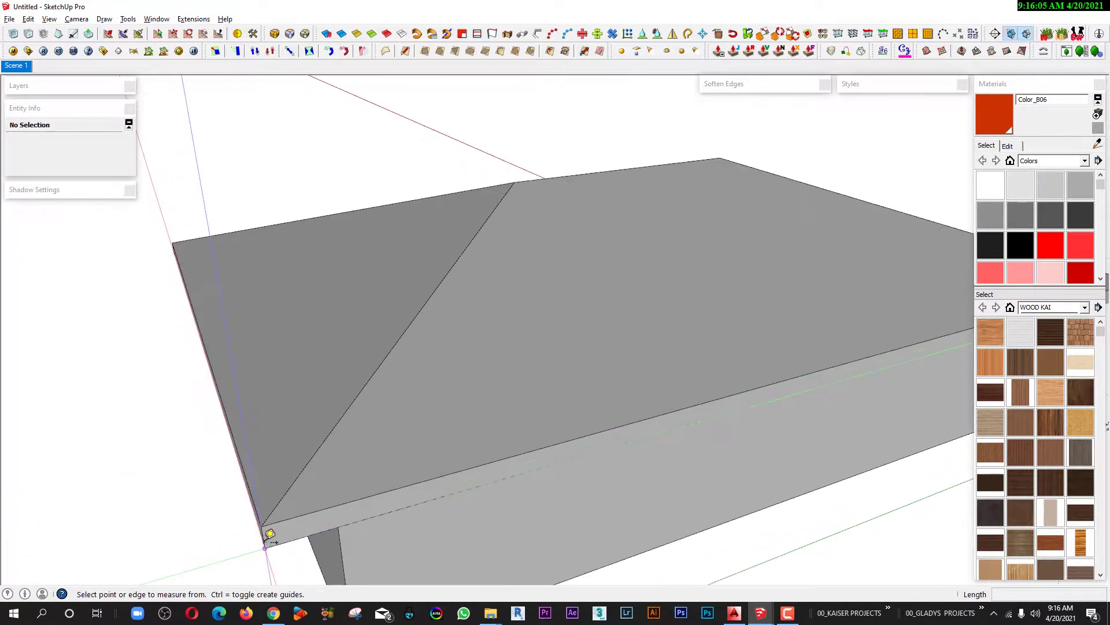
{"action": "left_click", "coordinate": [265, 528]}
{"action": "scroll", "coordinate": [463, 405], "scroll_direction": "down", "scroll_amount": 2}
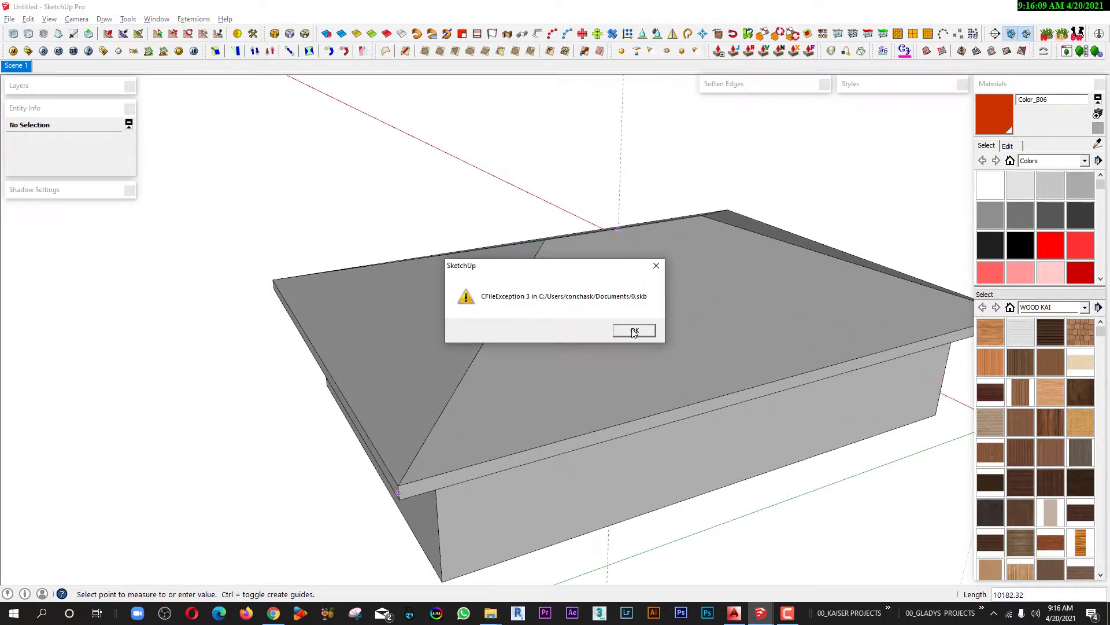
{"action": "left_click", "coordinate": [635, 330]}
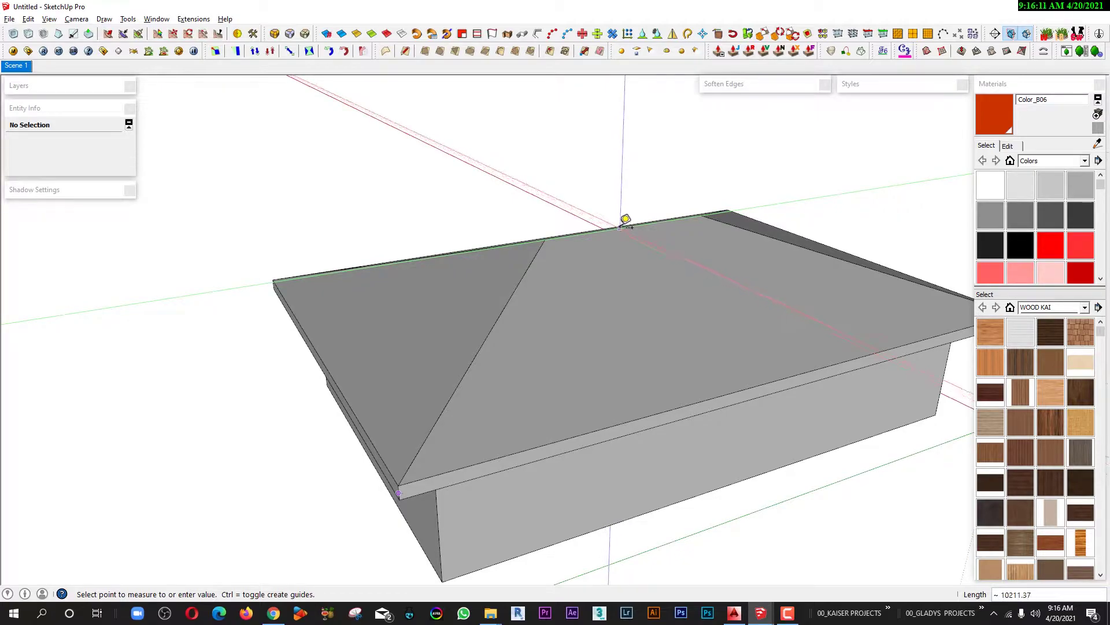
{"action": "key", "text": "space"}
{"action": "middle_click_drag", "start_coordinate": [620, 222], "coordinate": [637, 241]}
Show hidden geometry faintly and unhide the back tile sheet.
{"action": "key", "text": "alt+h"}
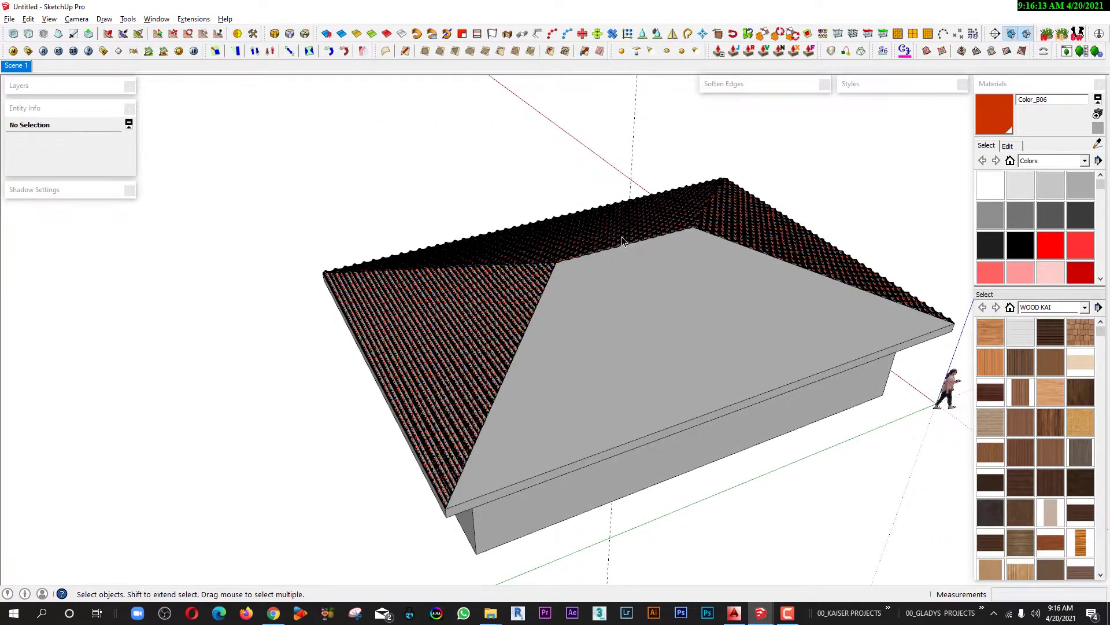
{"action": "left_click", "coordinate": [636, 240]}
{"action": "right_click", "coordinate": [616, 237]}
{"action": "left_click", "coordinate": [636, 267]}
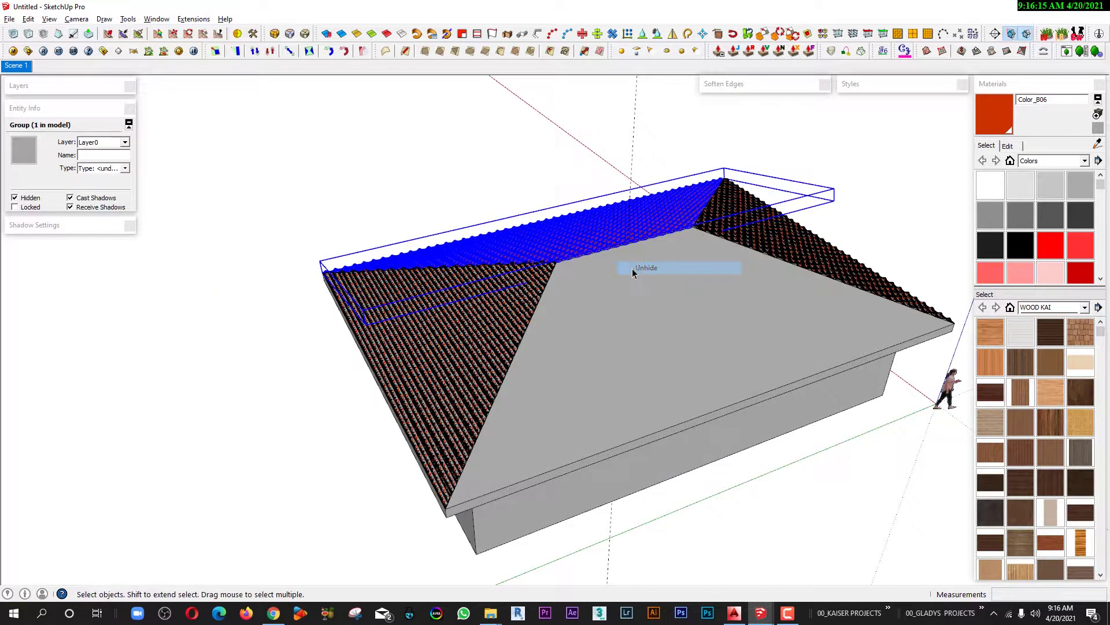
{"action": "scroll", "coordinate": [606, 264], "scroll_direction": "up", "scroll_amount": 3}
{"action": "scroll", "coordinate": [578, 238], "scroll_direction": "up", "scroll_amount": 2}
{"action": "middle_click_drag", "start_coordinate": [577, 234], "coordinate": [568, 237]}
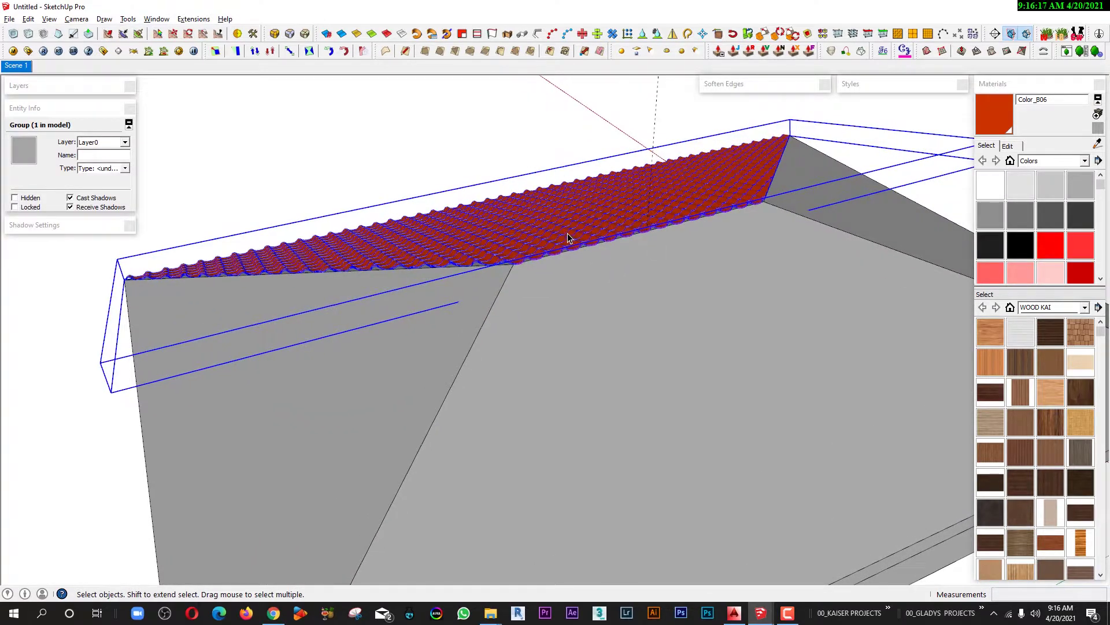
{"action": "scroll", "coordinate": [566, 236], "scroll_direction": "down", "scroll_amount": 2}
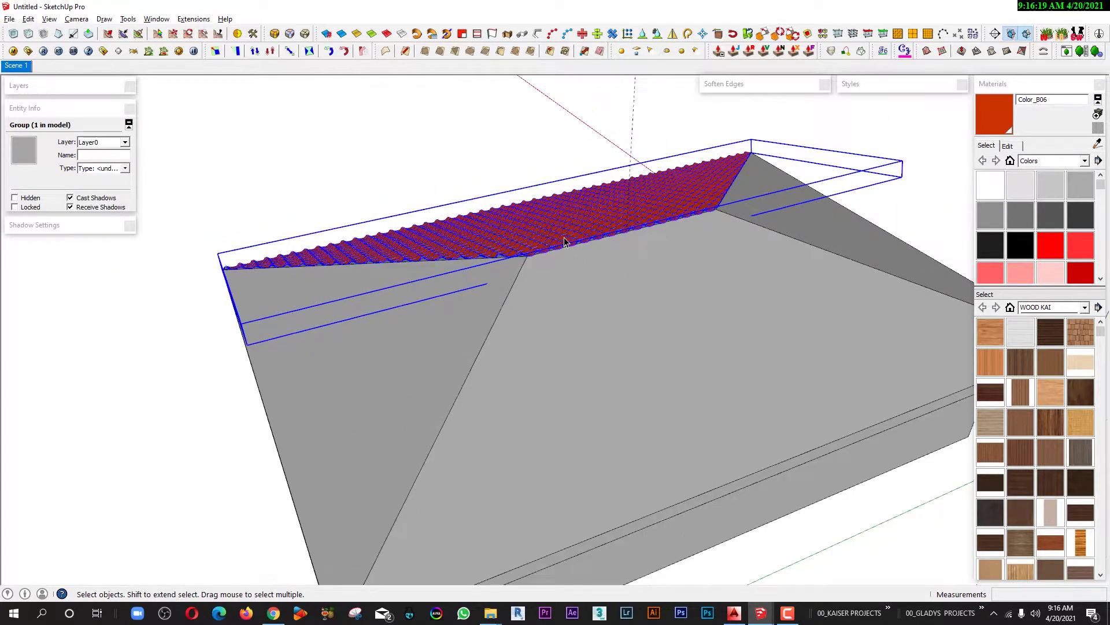
{"action": "middle_click_drag", "start_coordinate": [524, 155], "coordinate": [538, 165]}
Make a copy of the back tile sheet rotated 180° about the ridge centre.
{"action": "key", "text": "q"}
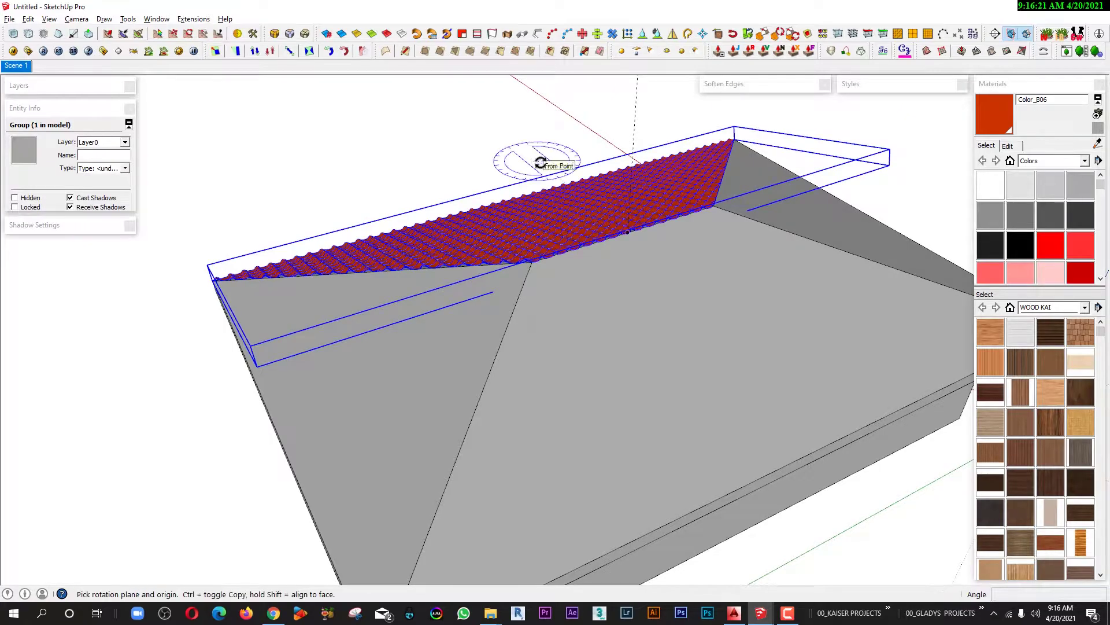
{"action": "left_click", "coordinate": [754, 106]}
{"action": "type", "text": "180"}
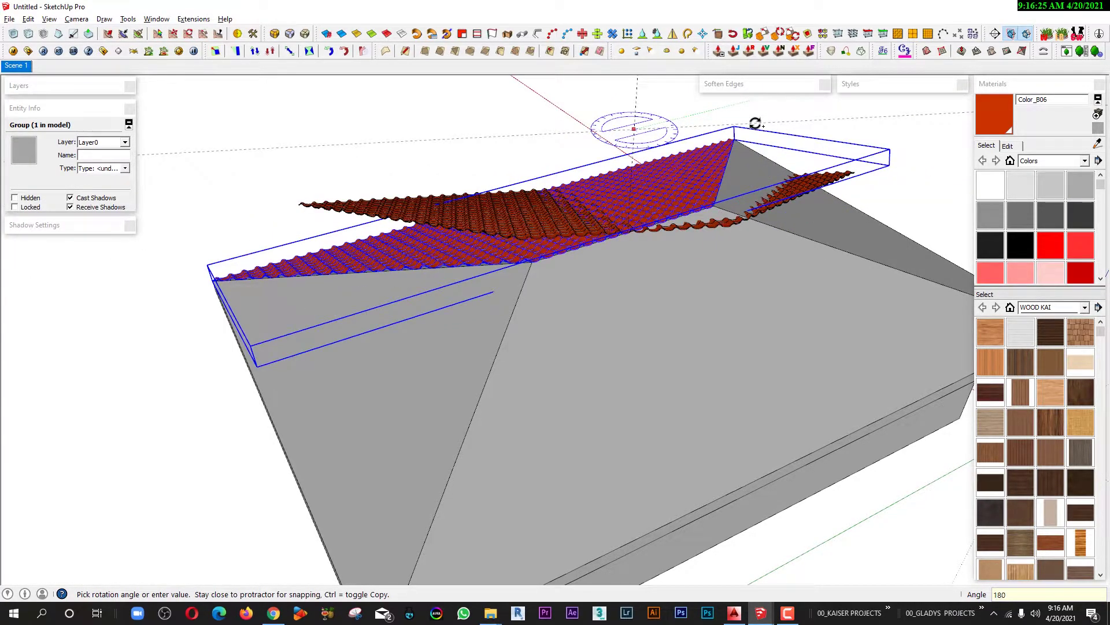
{"action": "key", "text": "Return"}
{"action": "middle_click_drag", "start_coordinate": [755, 123], "coordinate": [508, 297]}
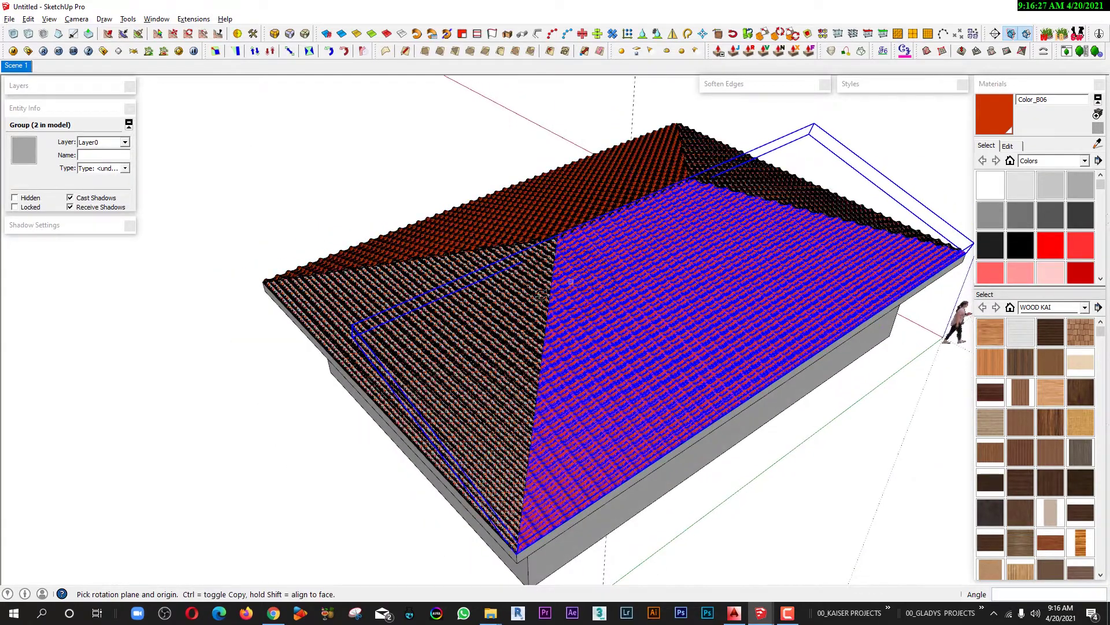
{"action": "scroll", "coordinate": [507, 297], "scroll_direction": "up", "scroll_amount": 2}
Unhide both selected tile sheets, then clear the selection.
{"action": "key", "text": "space"}
{"action": "left_click", "coordinate": [765, 197], "text": "shift"}
{"action": "right_click", "coordinate": [765, 191]}
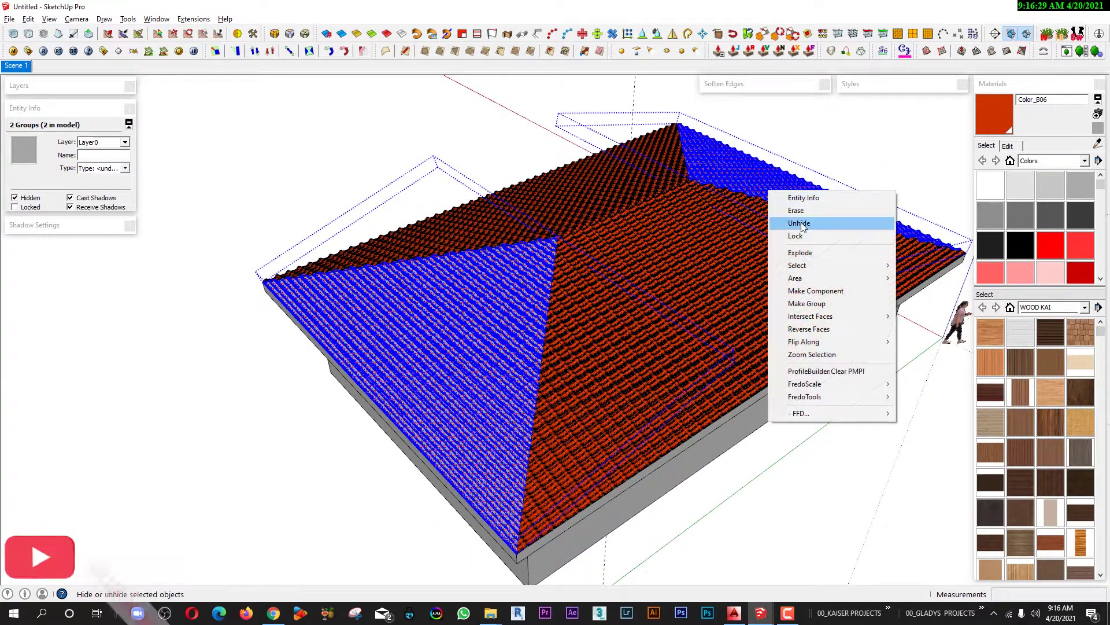
{"action": "left_click", "coordinate": [781, 221]}
{"action": "left_click", "coordinate": [154, 415]}
{"action": "mouse_move", "coordinate": [154, 415]}
{"action": "middle_mouse_down"}
{"action": "mouse_move", "coordinate": [367, 310]}
{"action": "mouse_move", "coordinate": [561, 323]}
{"action": "mouse_move", "coordinate": [386, 436]}
{"action": "mouse_move", "coordinate": [547, 509]}
{"action": "mouse_move", "coordinate": [384, 476]}
{"action": "mouse_move", "coordinate": [503, 528]}
{"action": "mouse_move", "coordinate": [552, 415]}
{"action": "mouse_move", "coordinate": [522, 476]}
{"action": "mouse_move", "coordinate": [560, 422]}
{"action": "mouse_move", "coordinate": [538, 439]}
{"action": "mouse_move", "coordinate": [516, 395]}
{"action": "middle_mouse_up"}
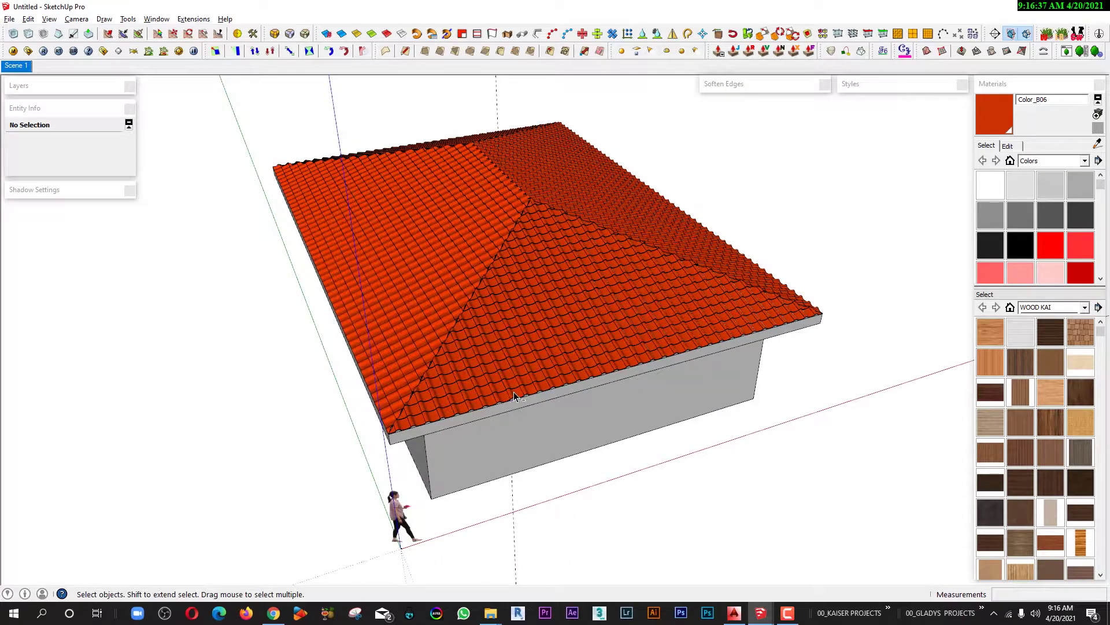
Add a second scene of the tiled house, then save as RoofTiles on the Desktop.
{"action": "key", "text": "shift+s"}
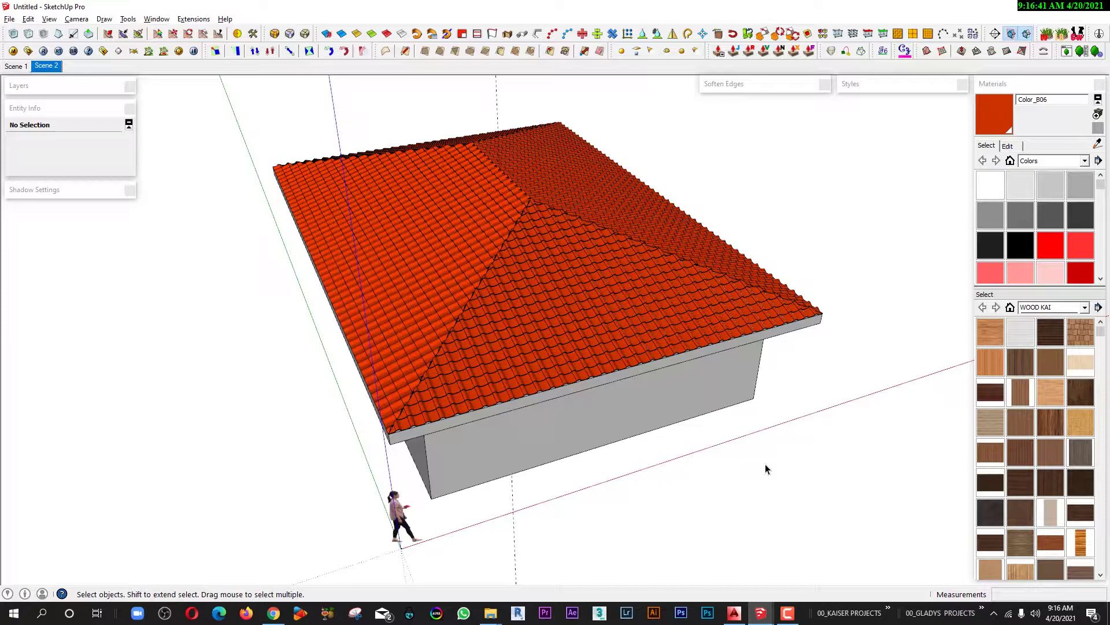
{"action": "key", "text": "ctrl+s"}
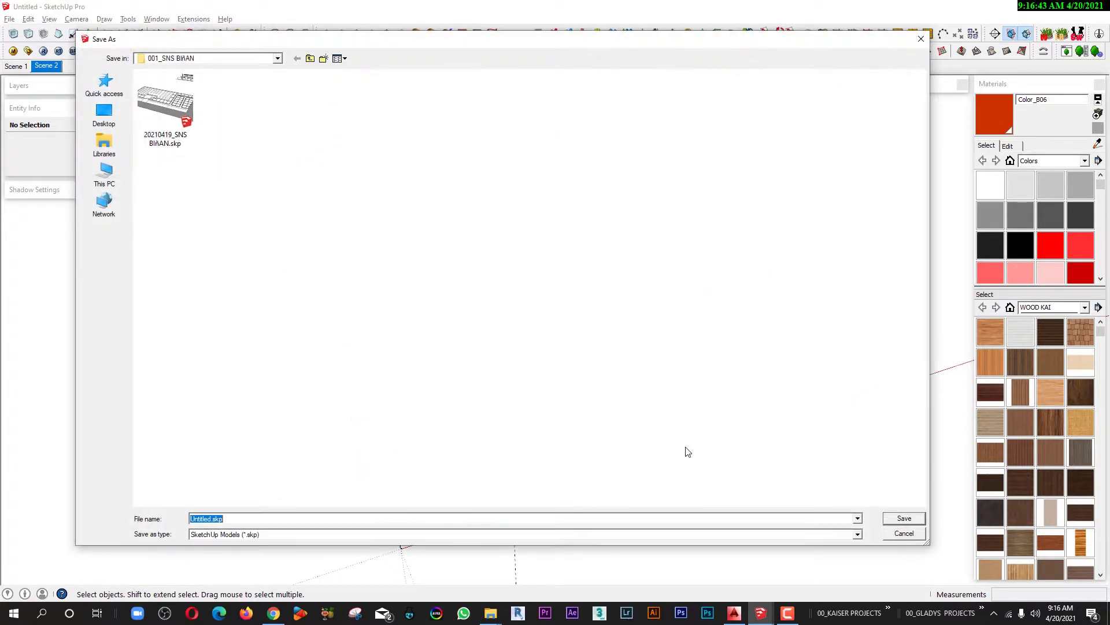
{"action": "left_click_drag", "start_coordinate": [262, 33], "coordinate": [262, 61]}
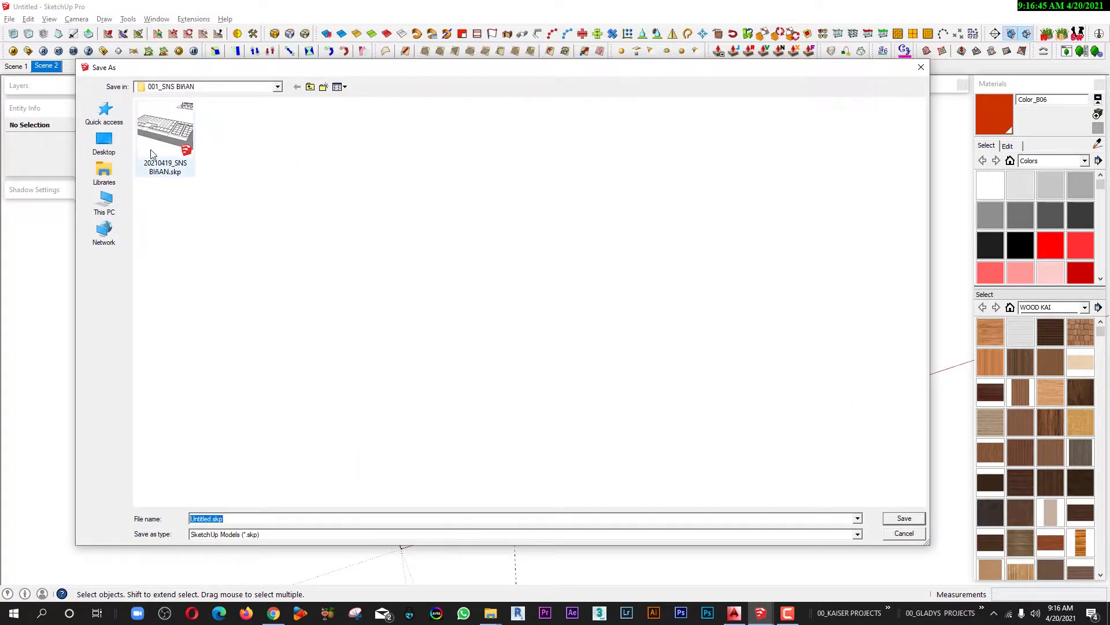
{"action": "left_click", "coordinate": [105, 146]}
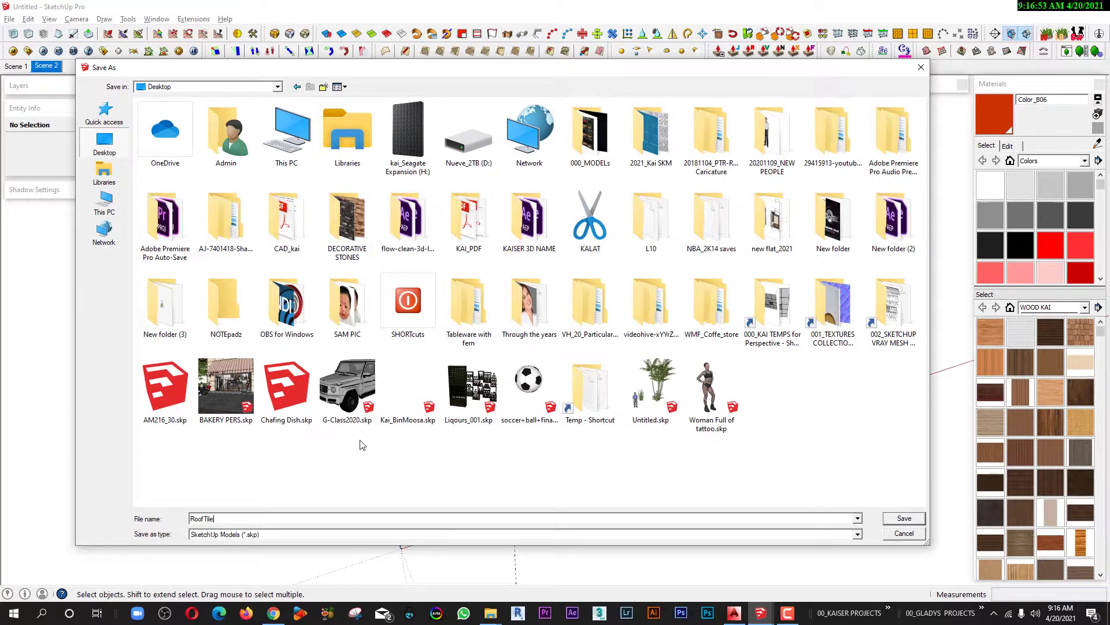
{"action": "left_click", "coordinate": [905, 519]}
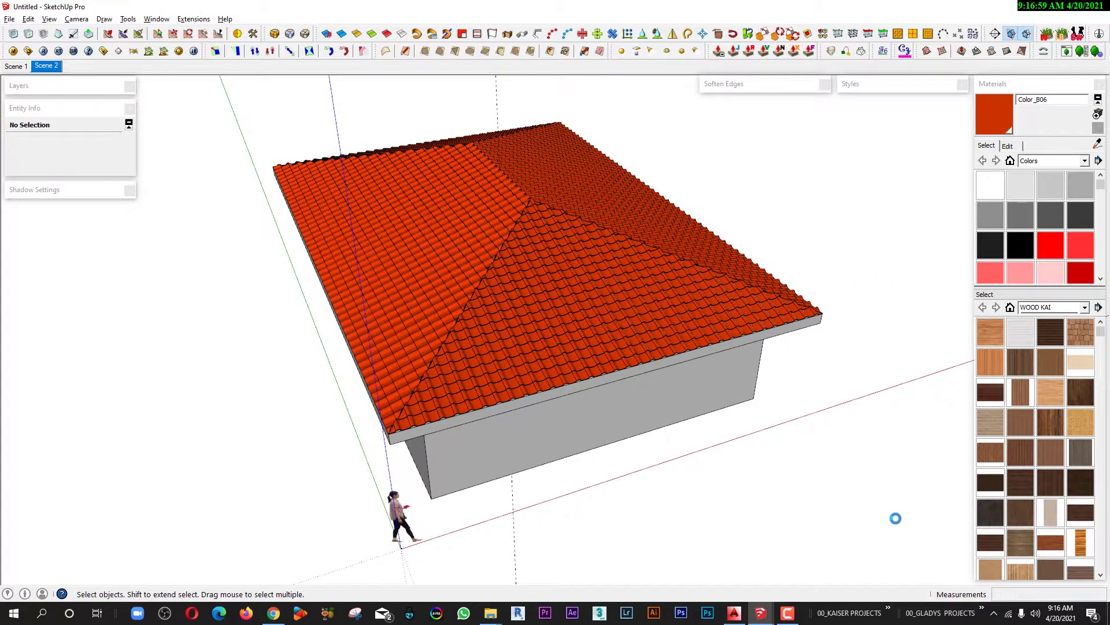